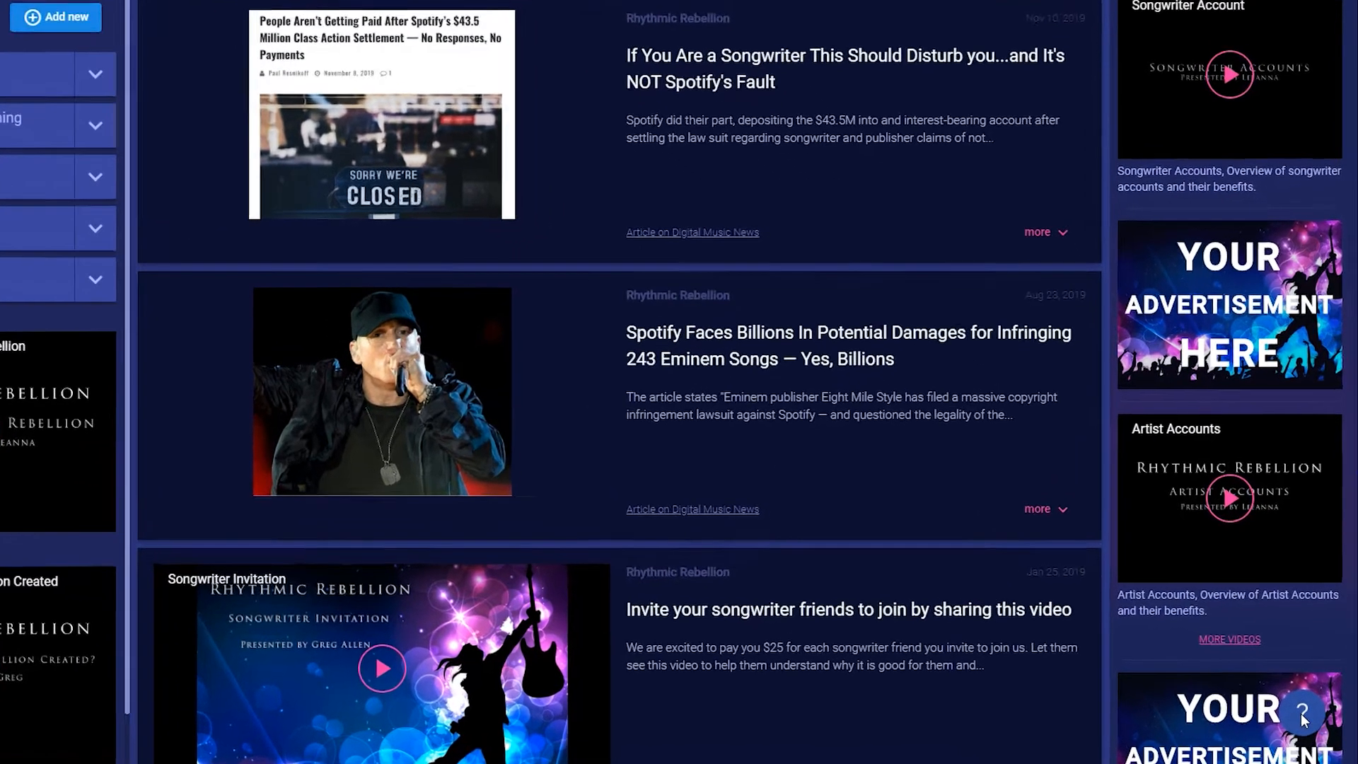
Step: Review the help widget's instant answers and its email and chat contact options, and close the widget
{"action": "left_click", "coordinate": [1303, 714]}
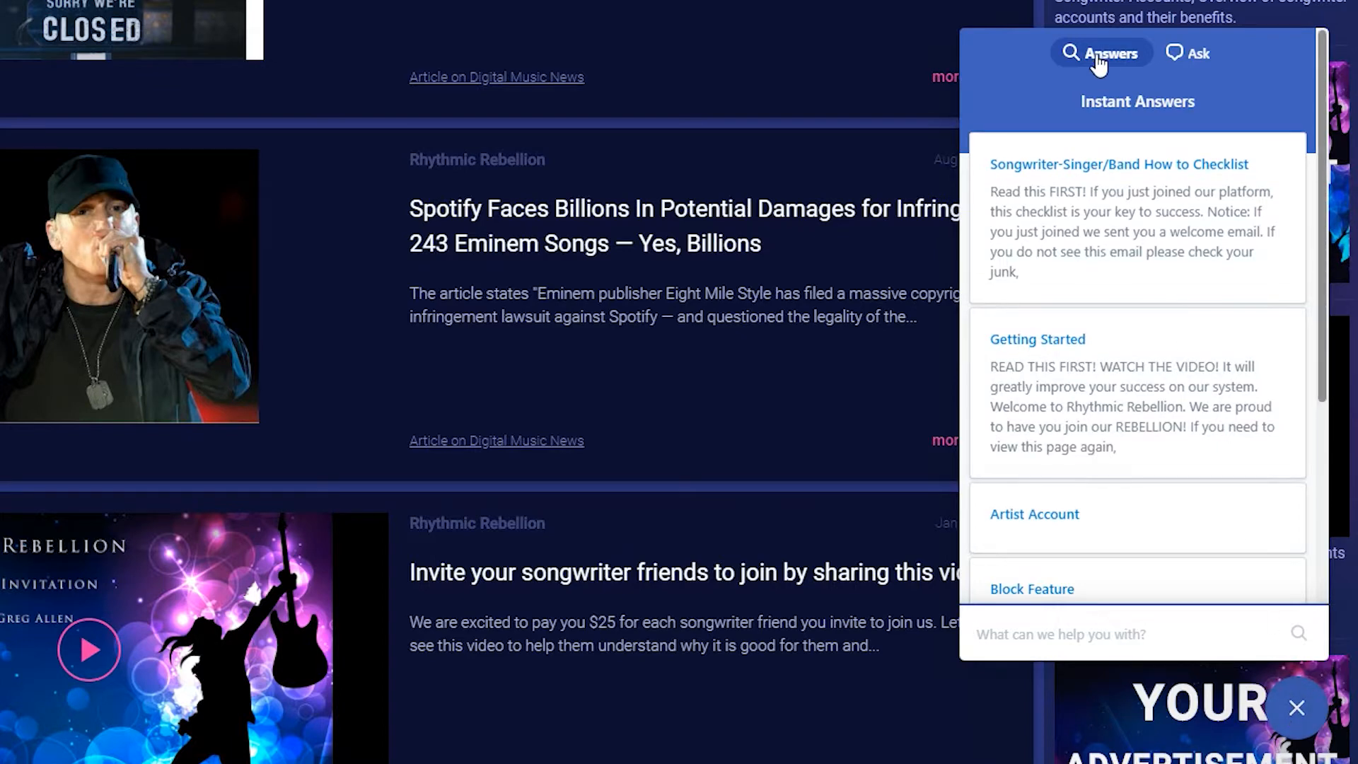
{"action": "left_click", "coordinate": [1187, 55]}
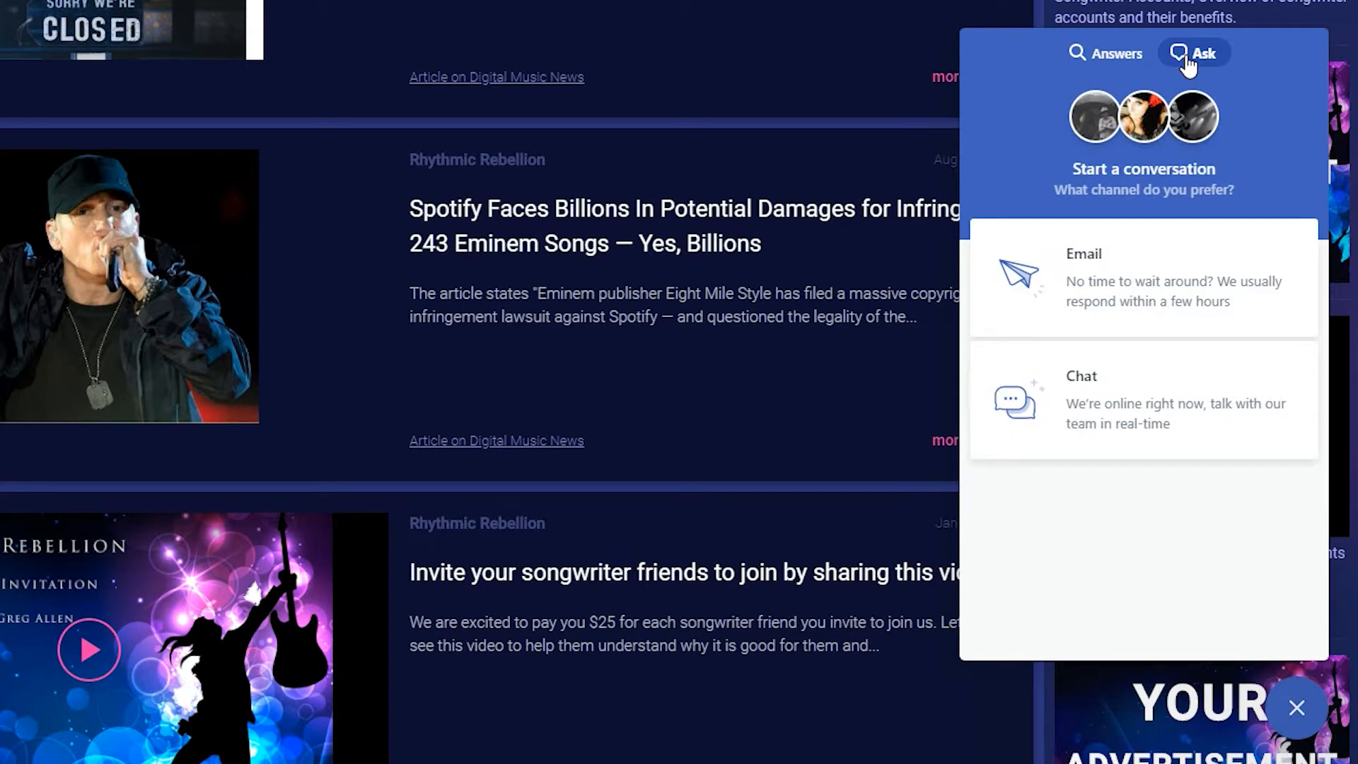
{"action": "left_click", "coordinate": [1298, 706]}
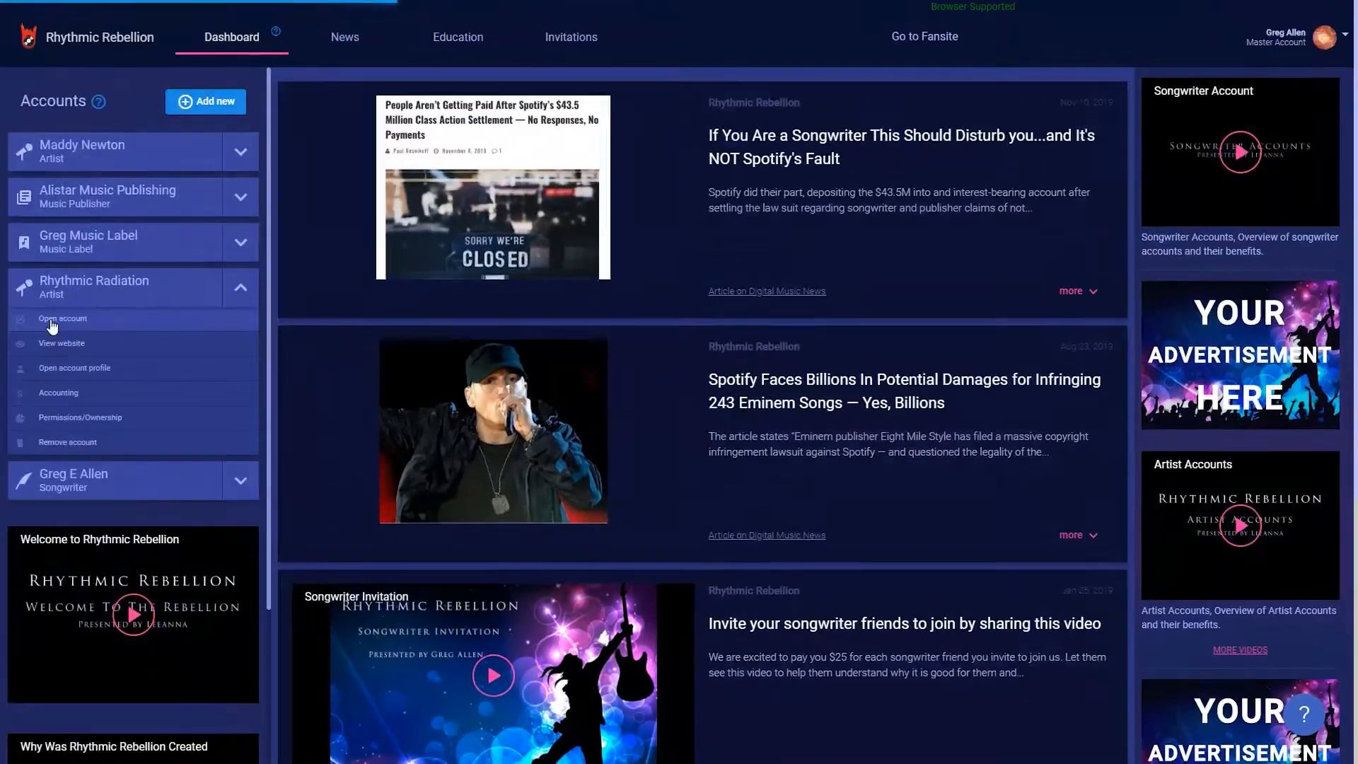
Step: Open the Rhythmic Radiation artist account and go to its Artist Site Builder
{"action": "left_click", "coordinate": [52, 322]}
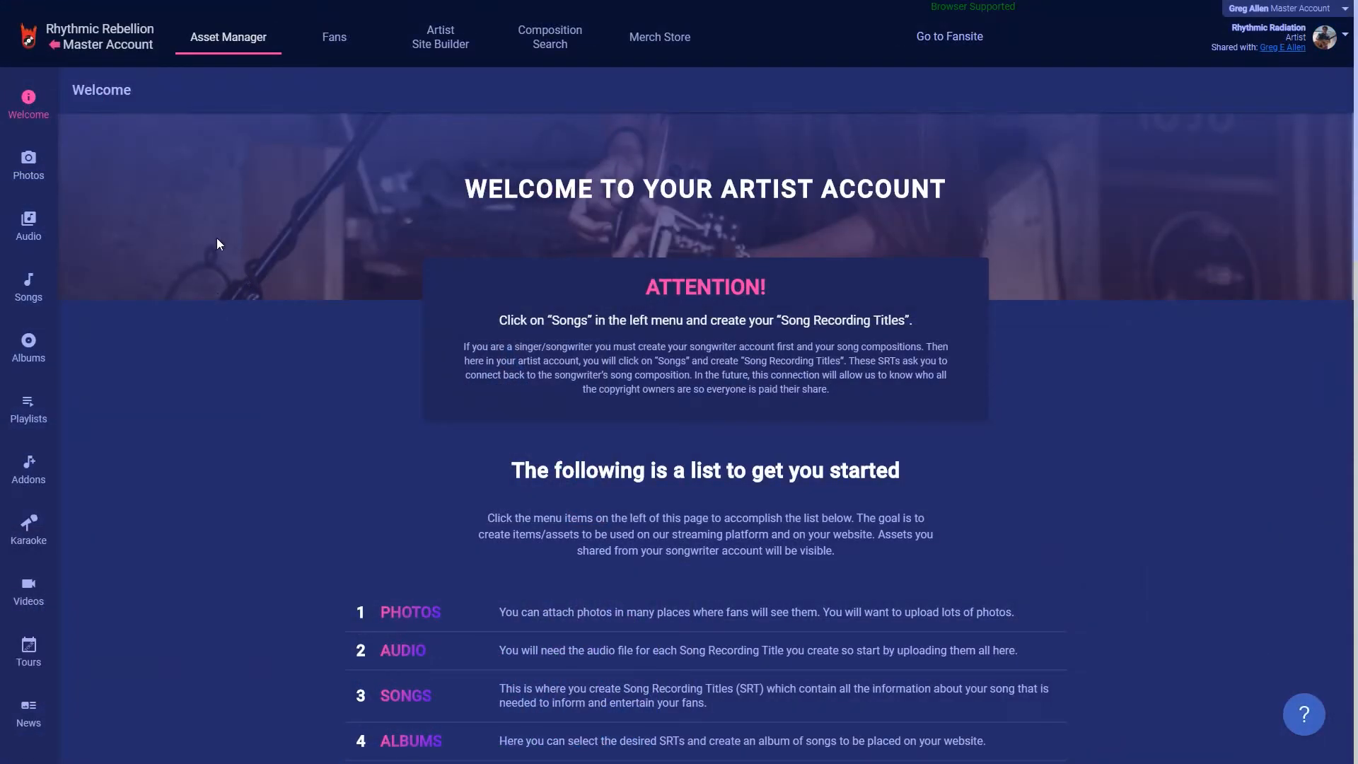
{"action": "left_click", "coordinate": [220, 43]}
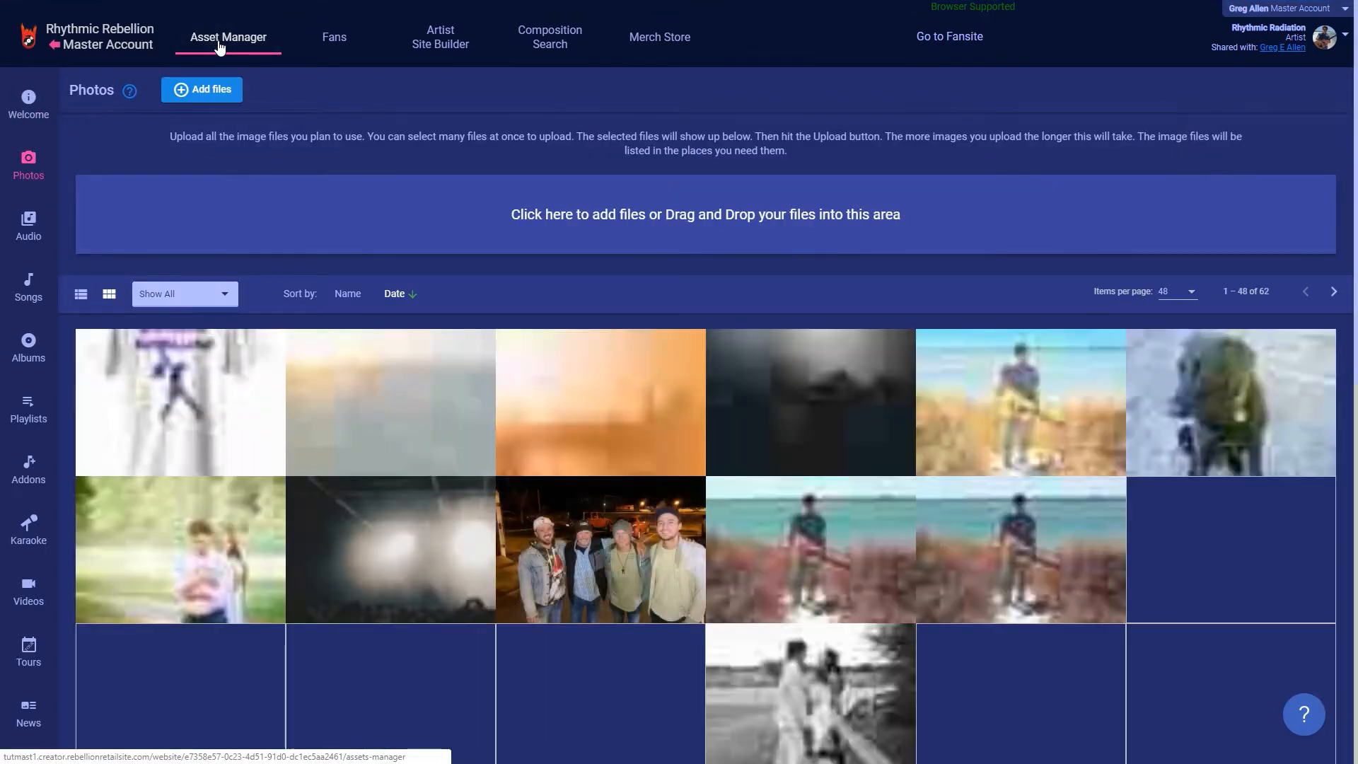
{"action": "left_click", "coordinate": [337, 42]}
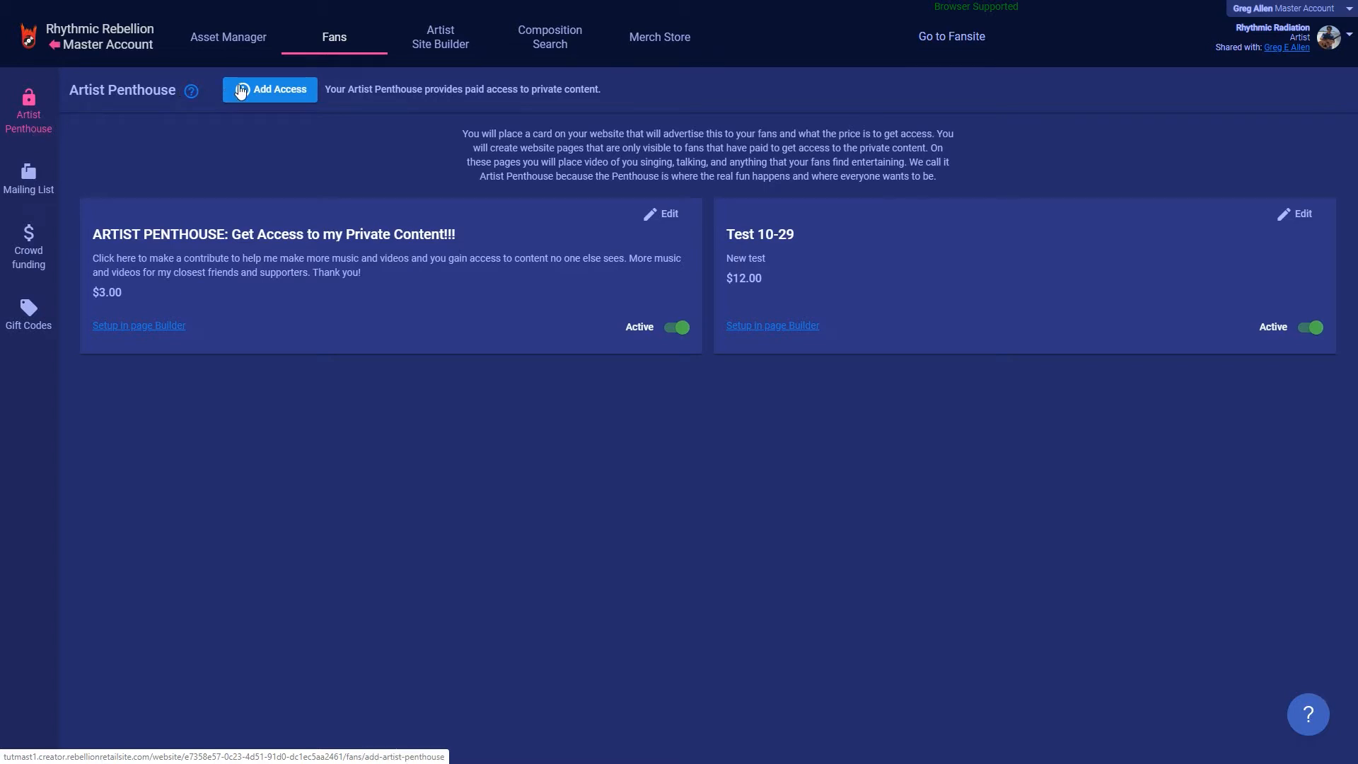
{"action": "left_click", "coordinate": [442, 44]}
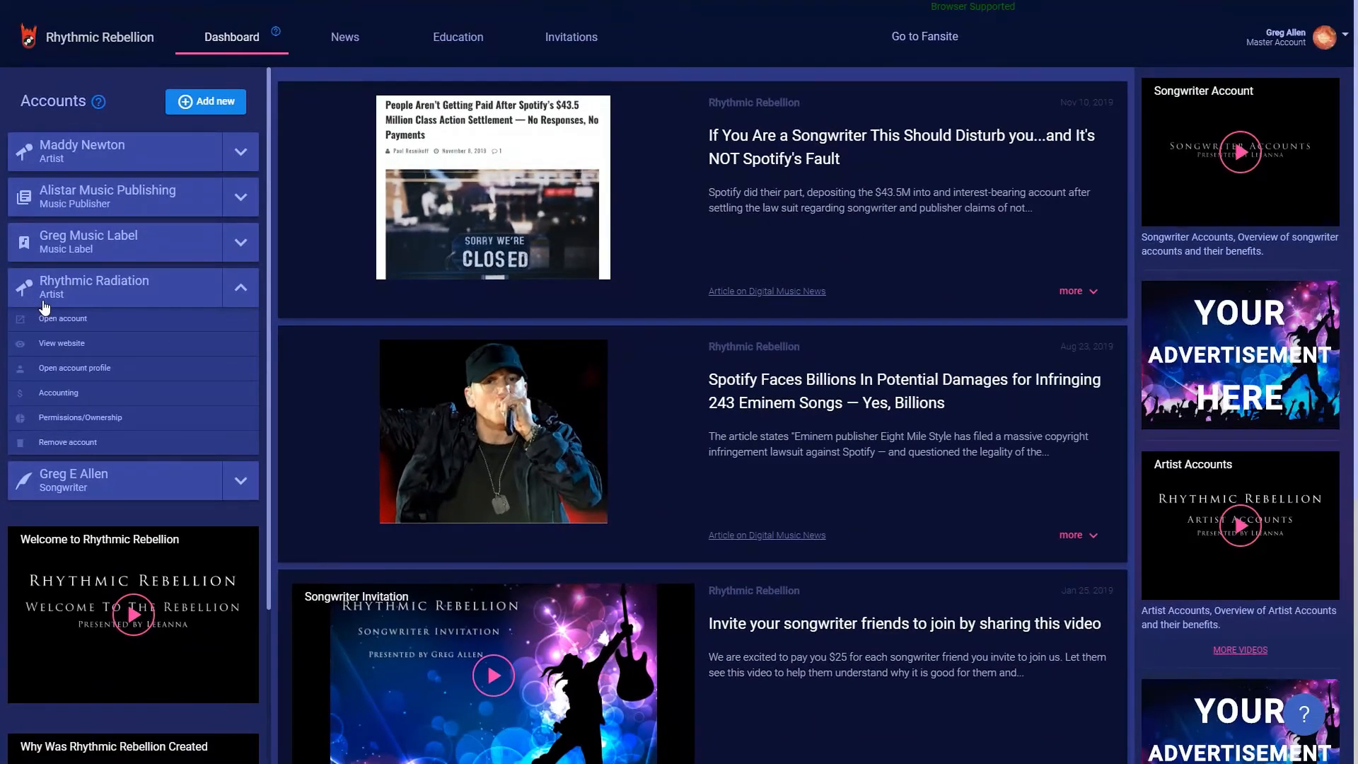
{"action": "left_click", "coordinate": [45, 316]}
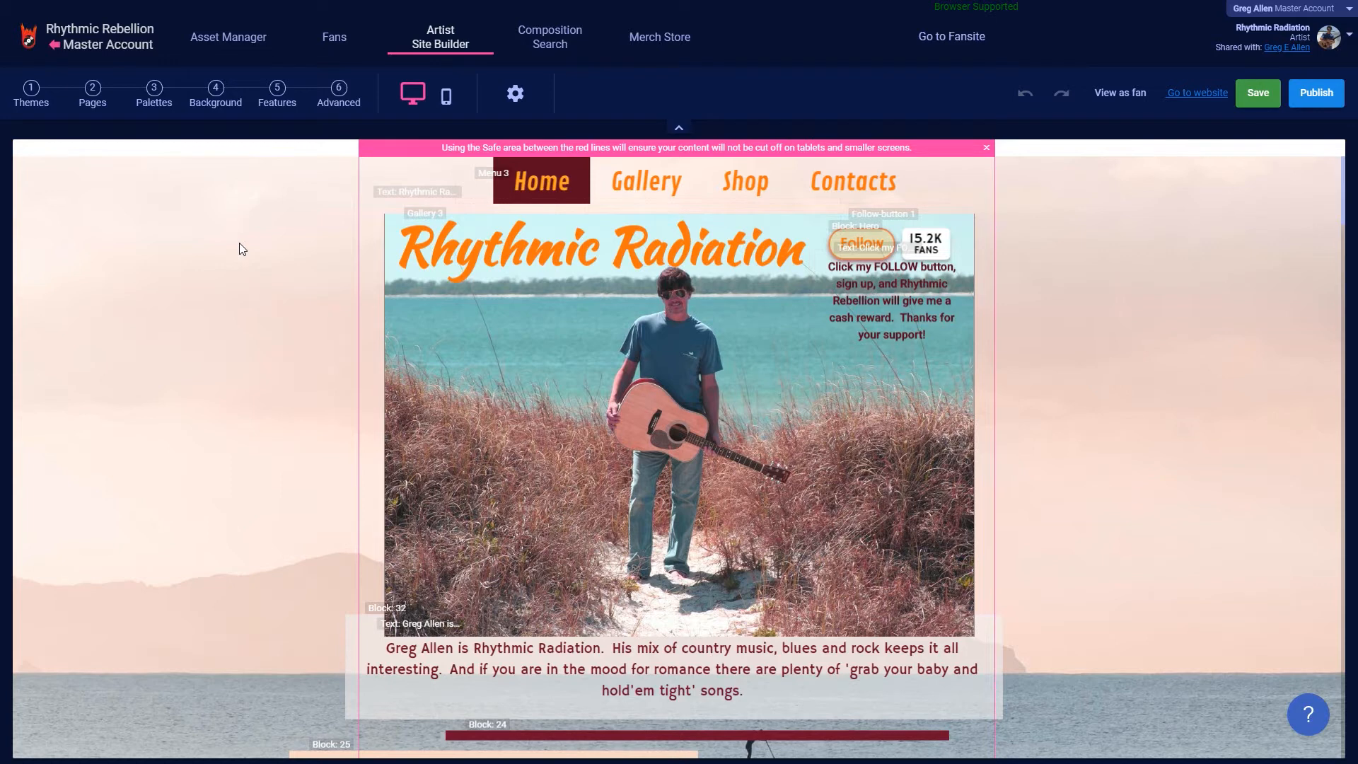
Step: Apply the From Scratch theme to the artist website, accepting the loss of all existing changes
{"action": "left_click", "coordinate": [42, 106]}
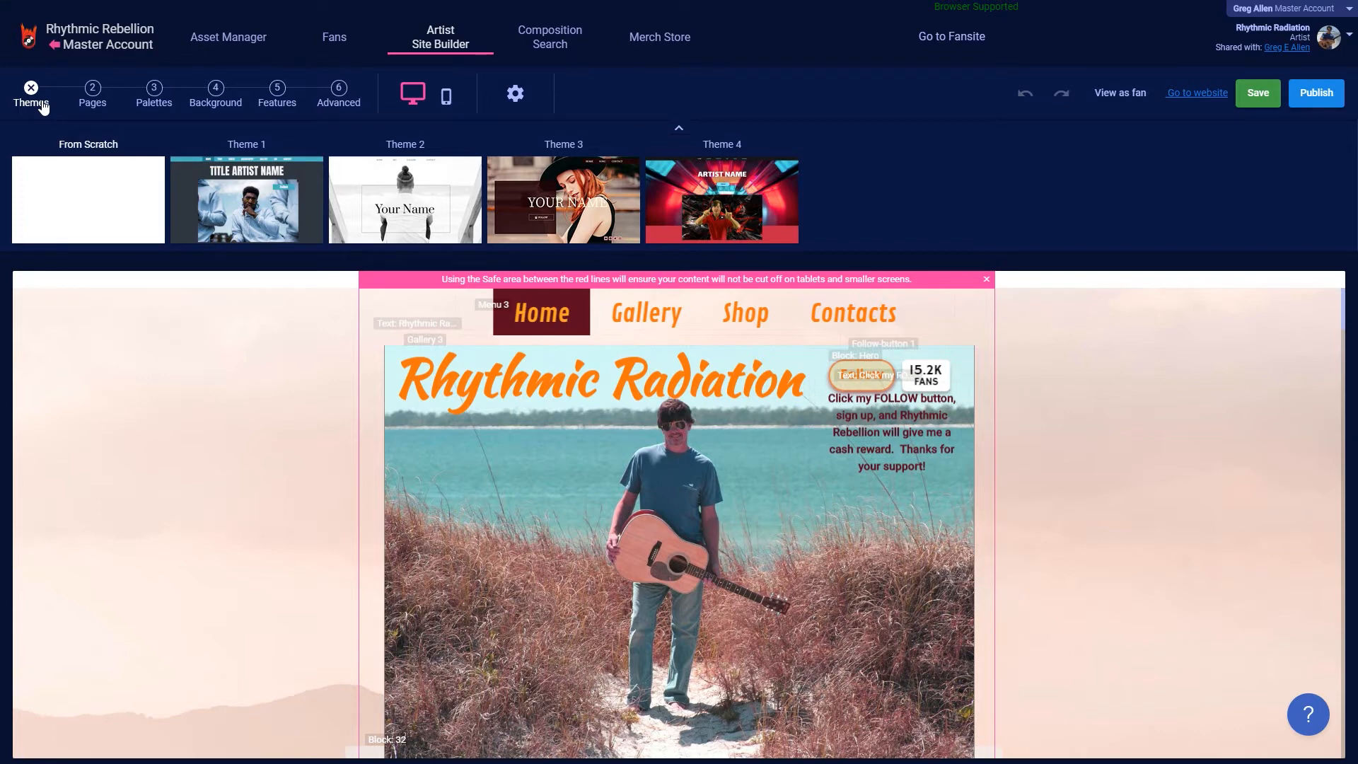
{"action": "mouse_move", "coordinate": [105, 171]}
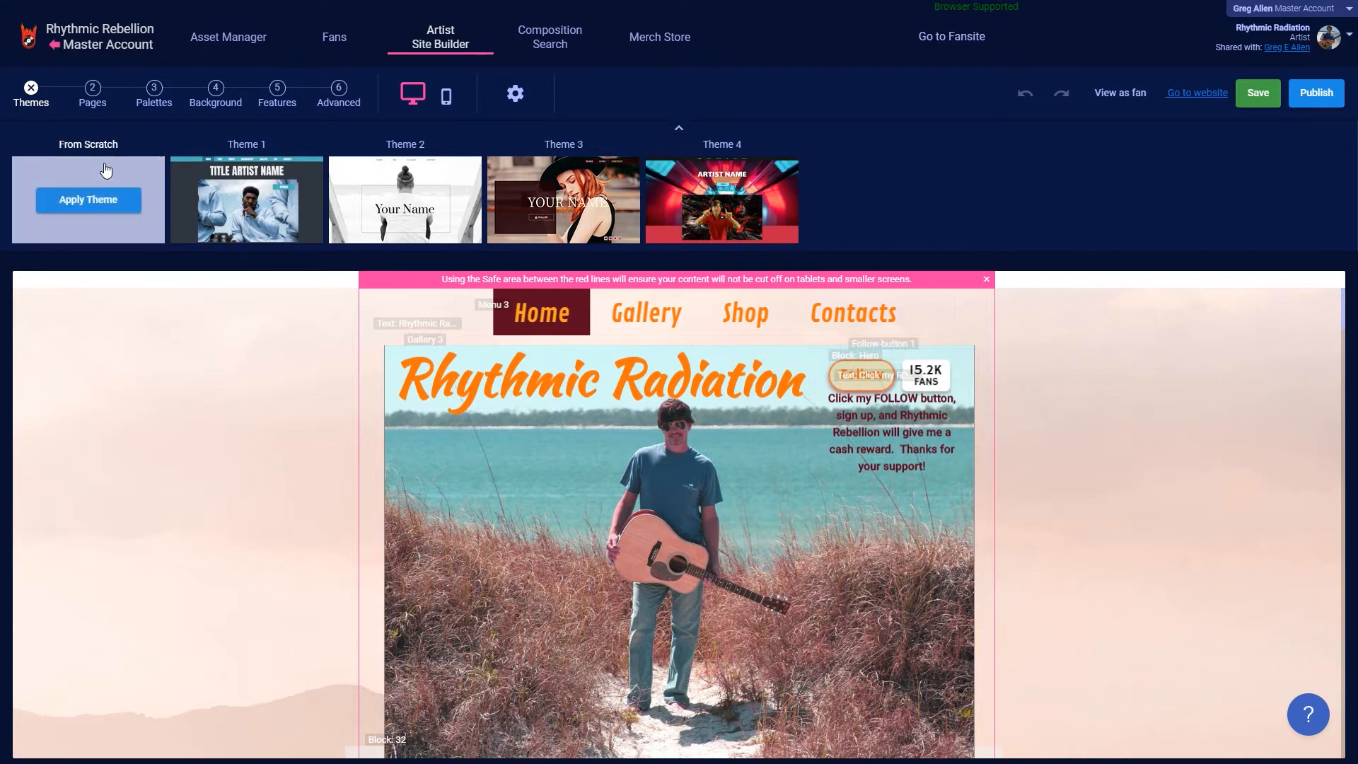
{"action": "left_click", "coordinate": [106, 201]}
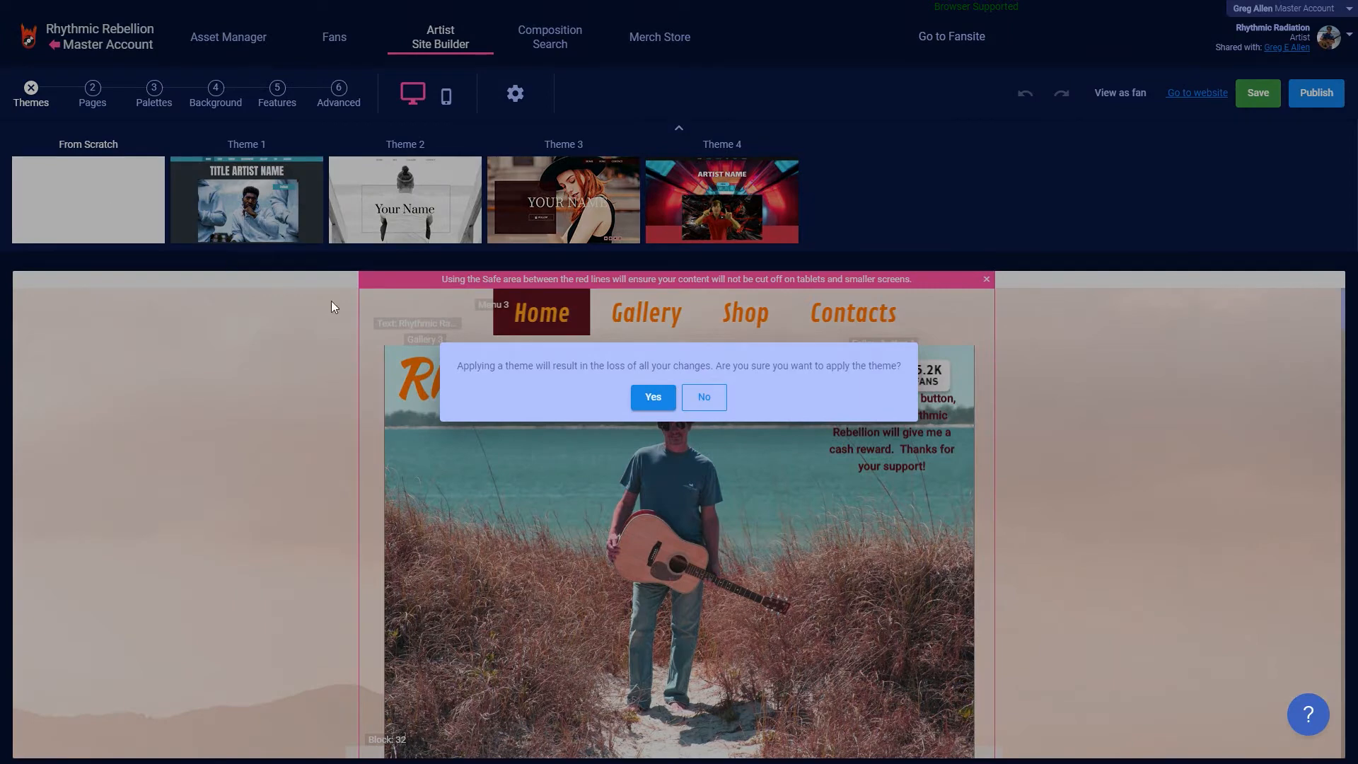
{"action": "left_click", "coordinate": [653, 398]}
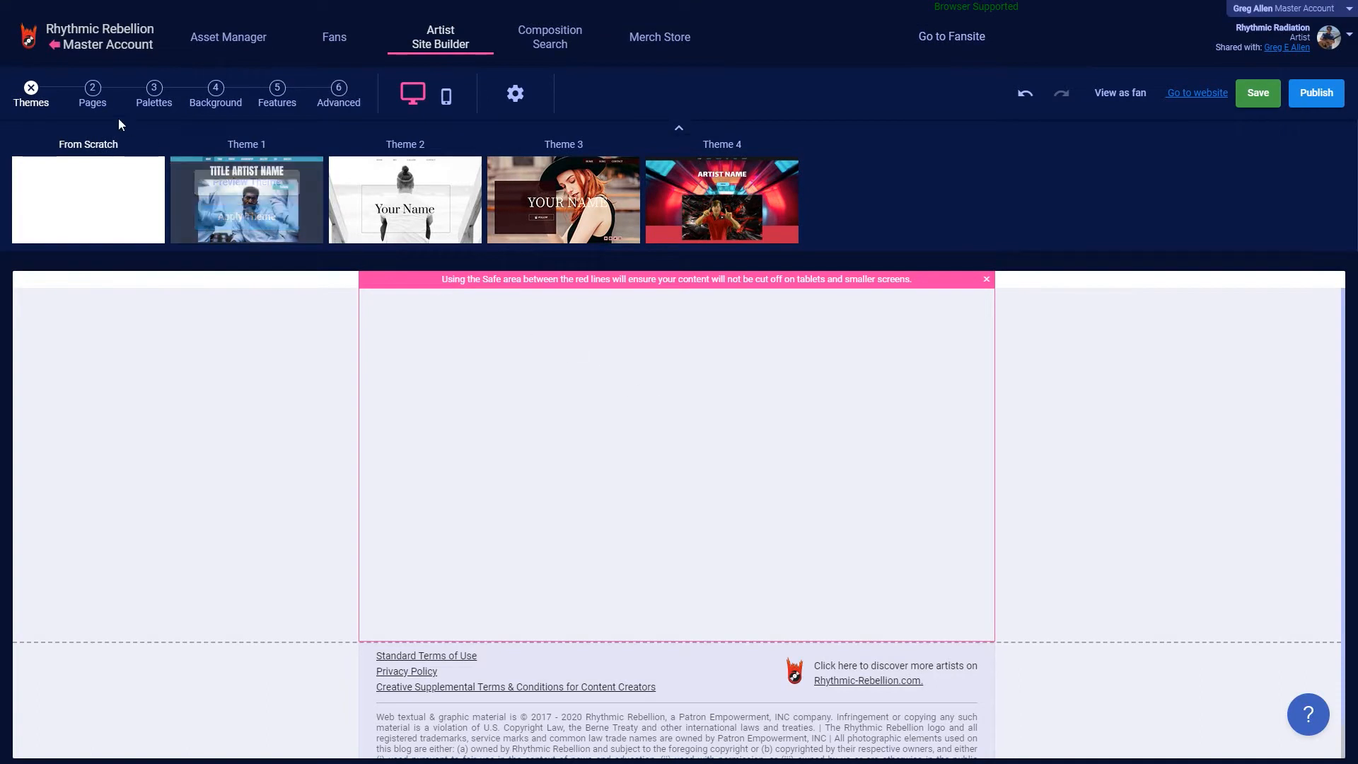
Step: Add a second public page under its default name and check which page options it offers
{"action": "left_click", "coordinate": [93, 102]}
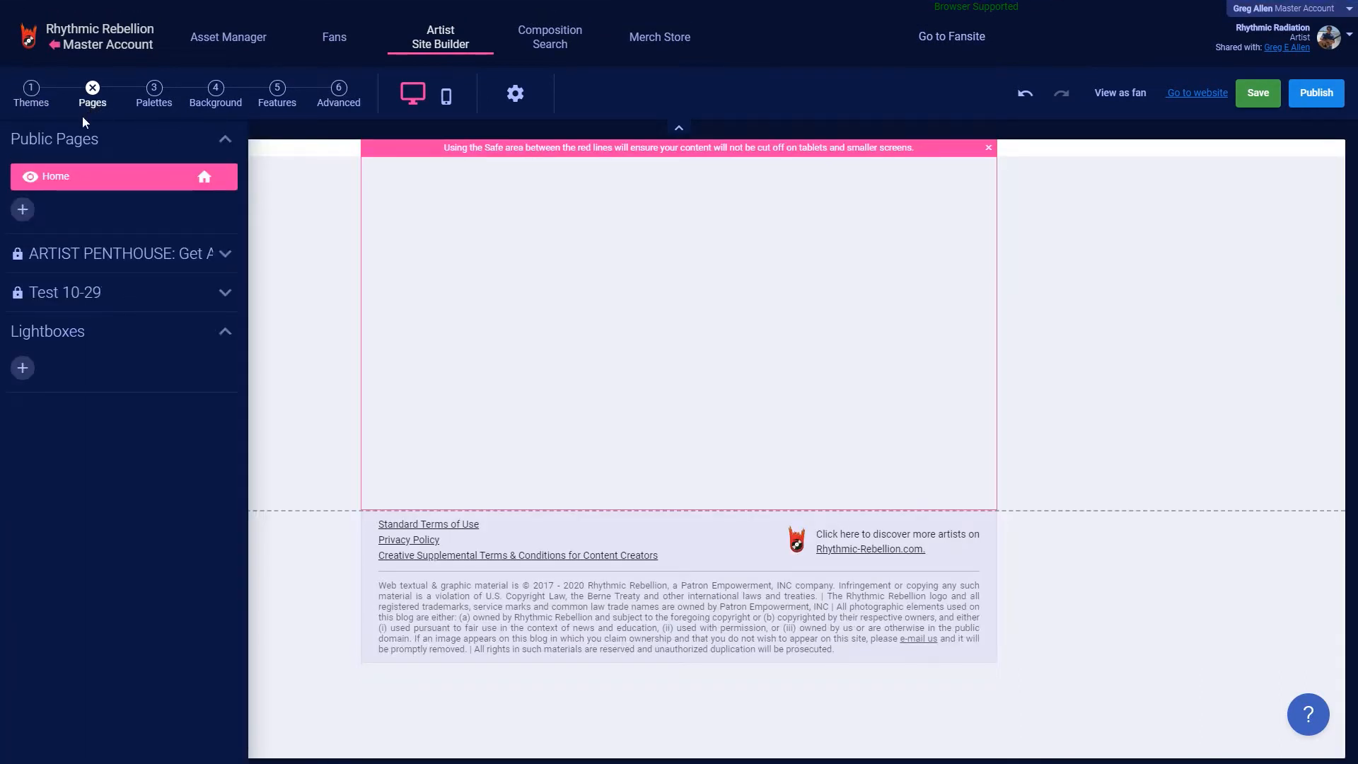
{"action": "left_click", "coordinate": [30, 214]}
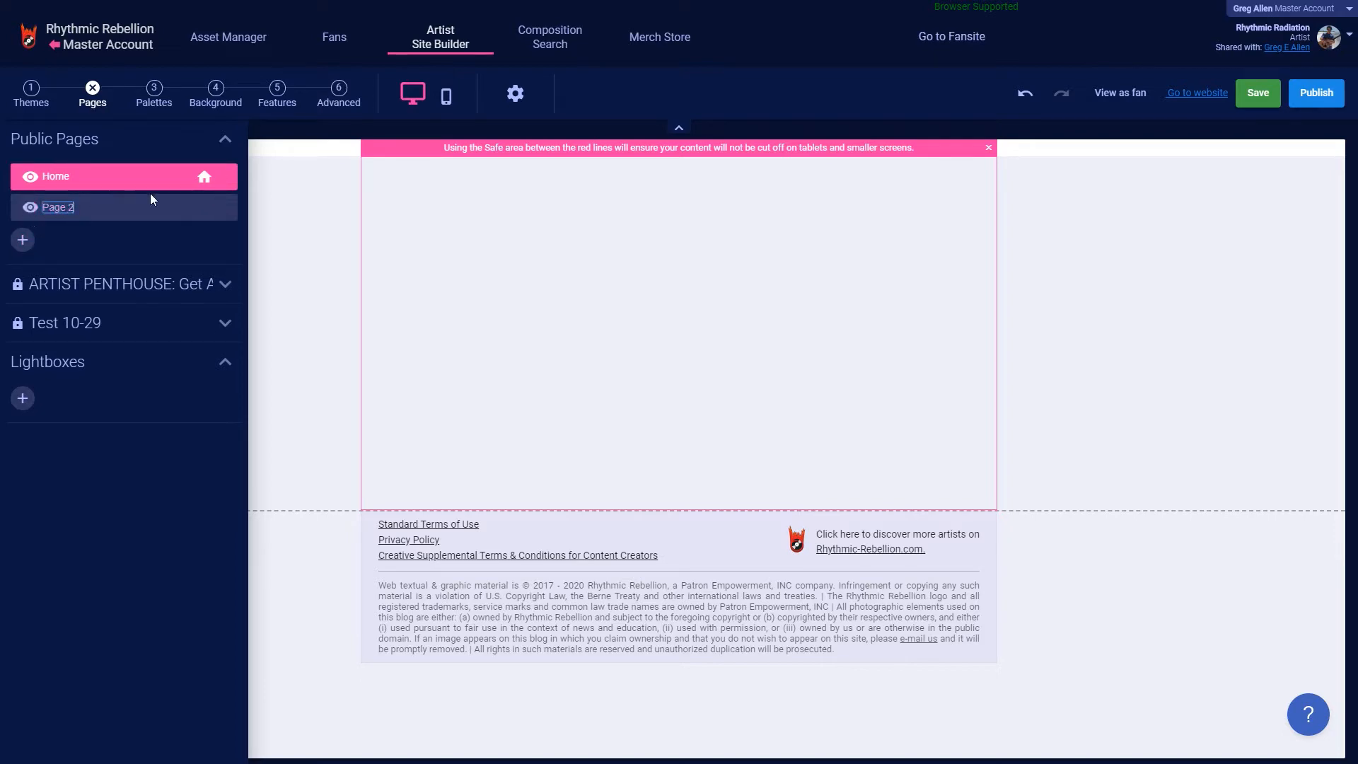
{"action": "key", "text": "Return"}
{"action": "left_click", "coordinate": [225, 210]}
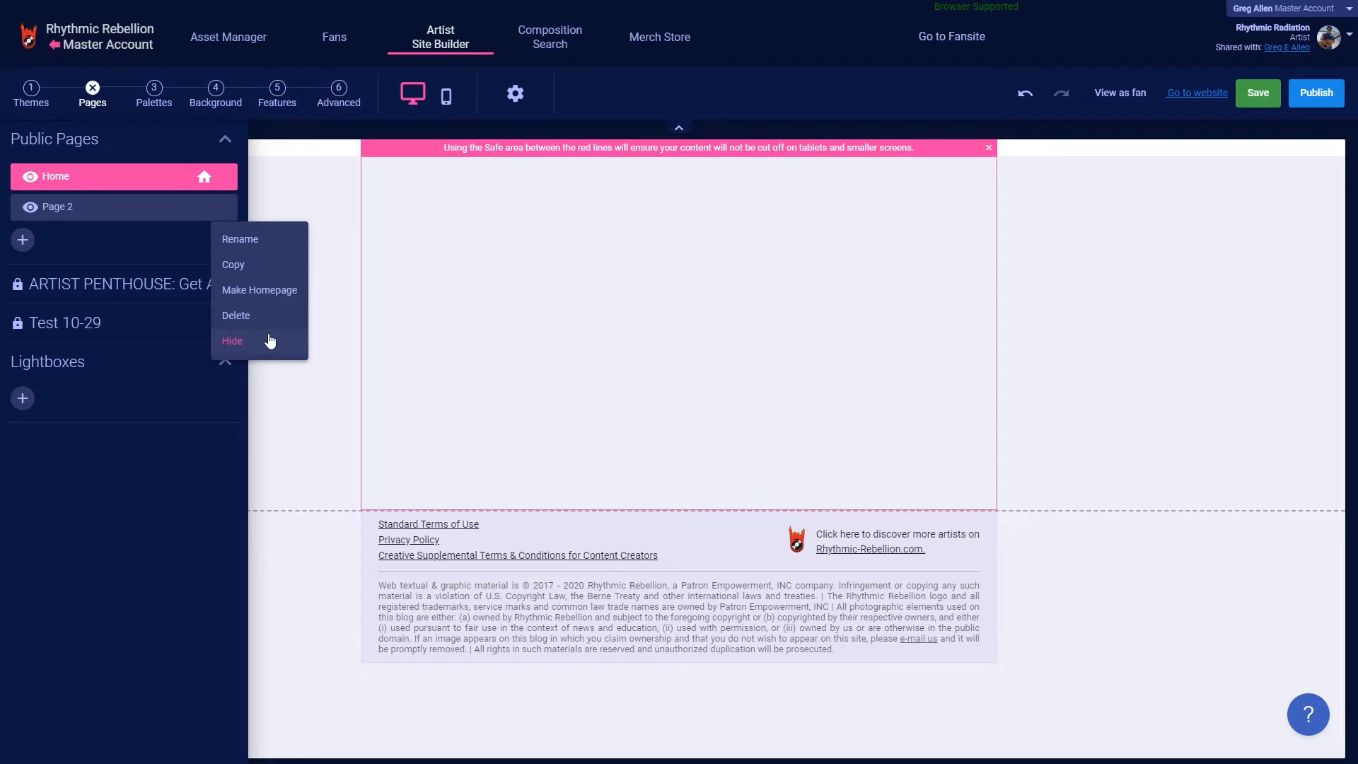
{"action": "left_click", "coordinate": [139, 229]}
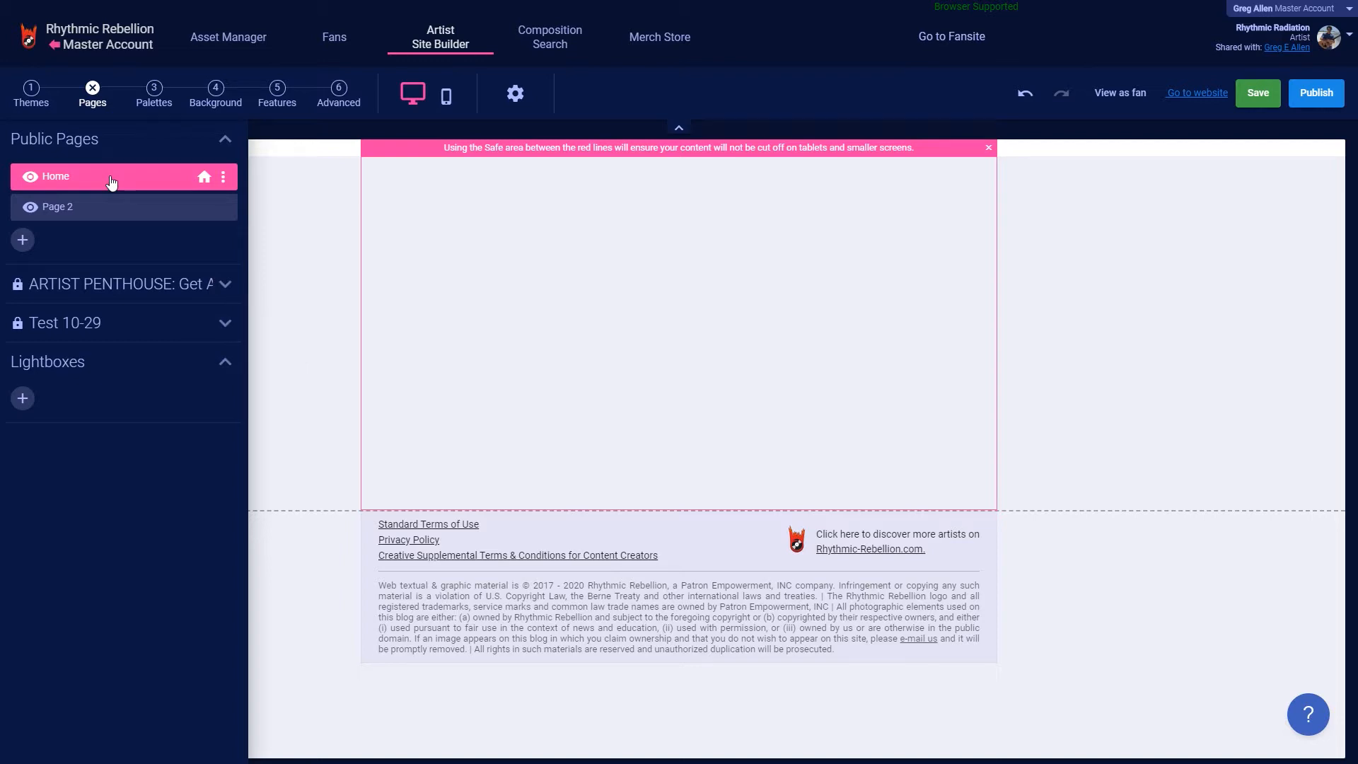
Step: Try several colour palettes for the site and choose the peach, mauve, cream and terracotta one
{"action": "left_click", "coordinate": [146, 99]}
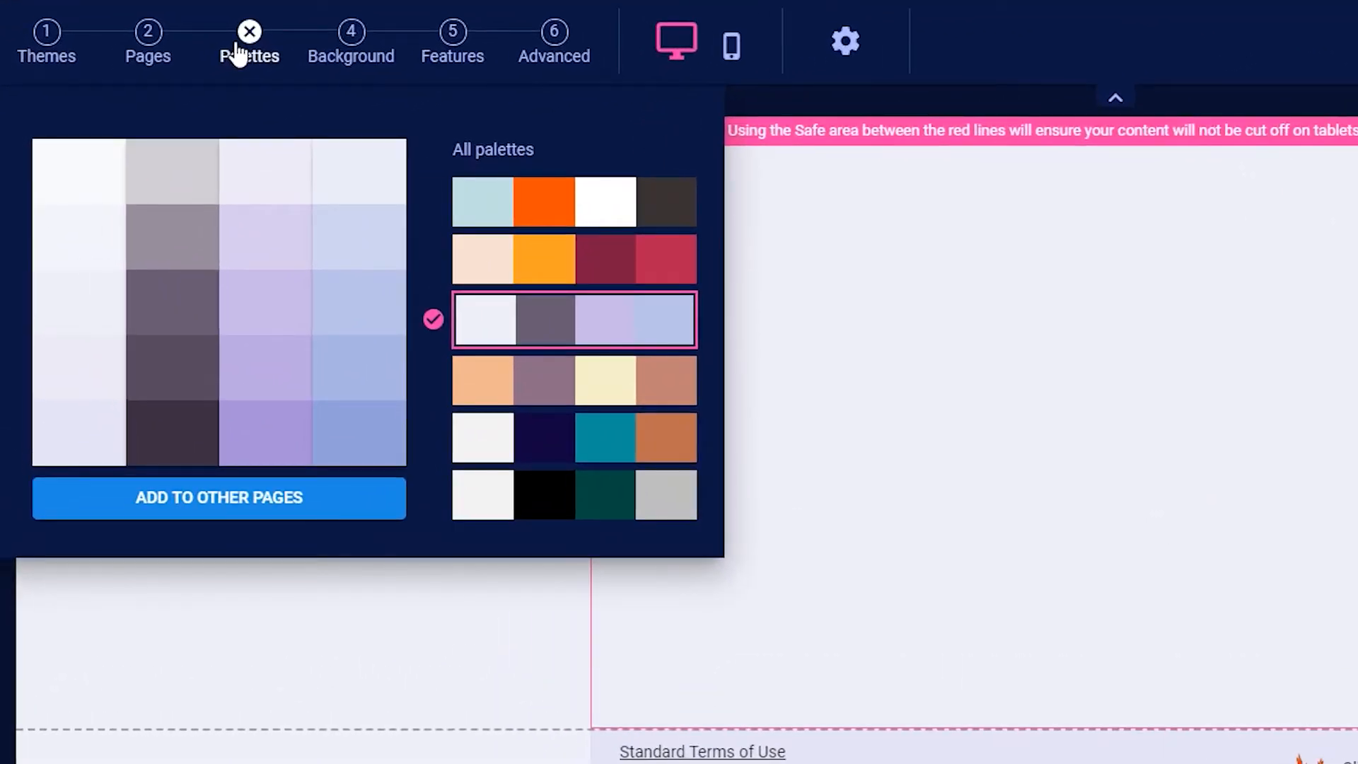
{"action": "left_click", "coordinate": [568, 228]}
{"action": "left_click", "coordinate": [576, 271]}
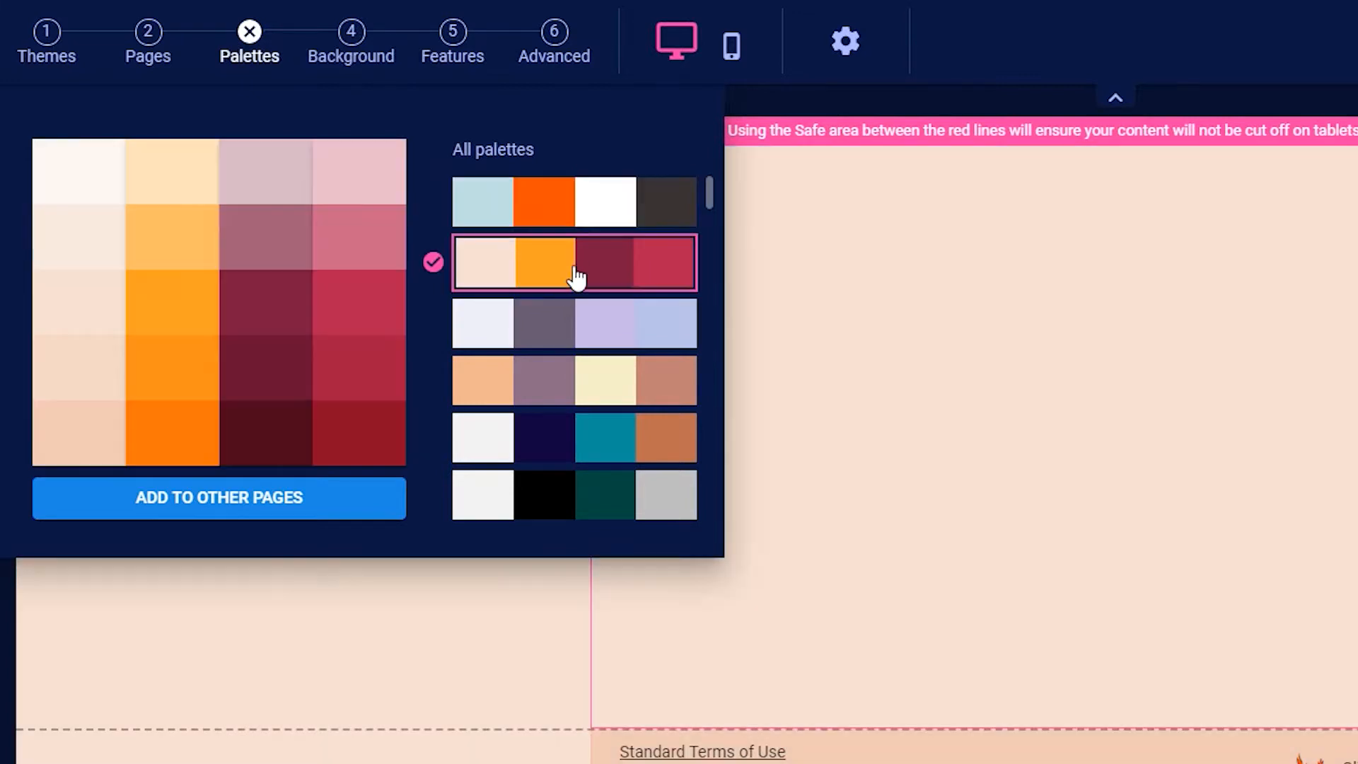
{"action": "left_click", "coordinate": [585, 341]}
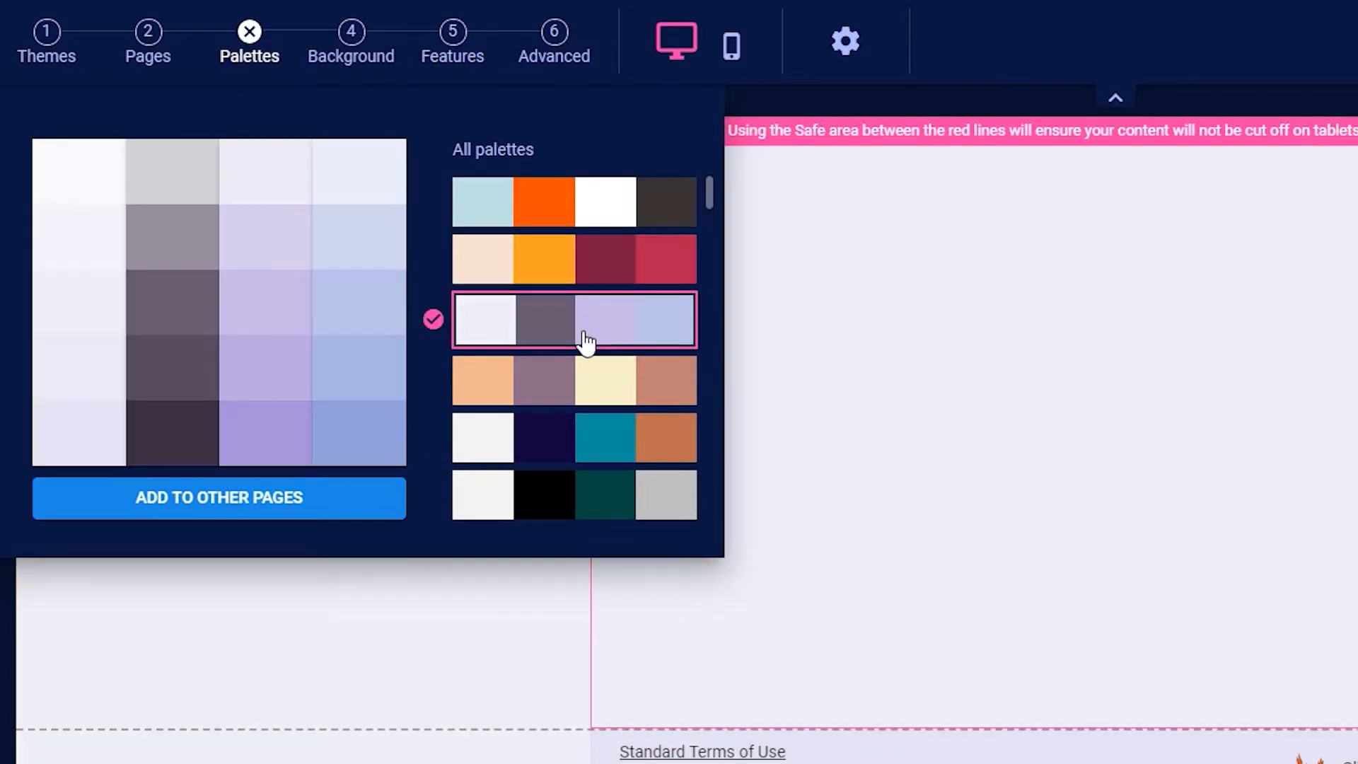
{"action": "left_click", "coordinate": [588, 383]}
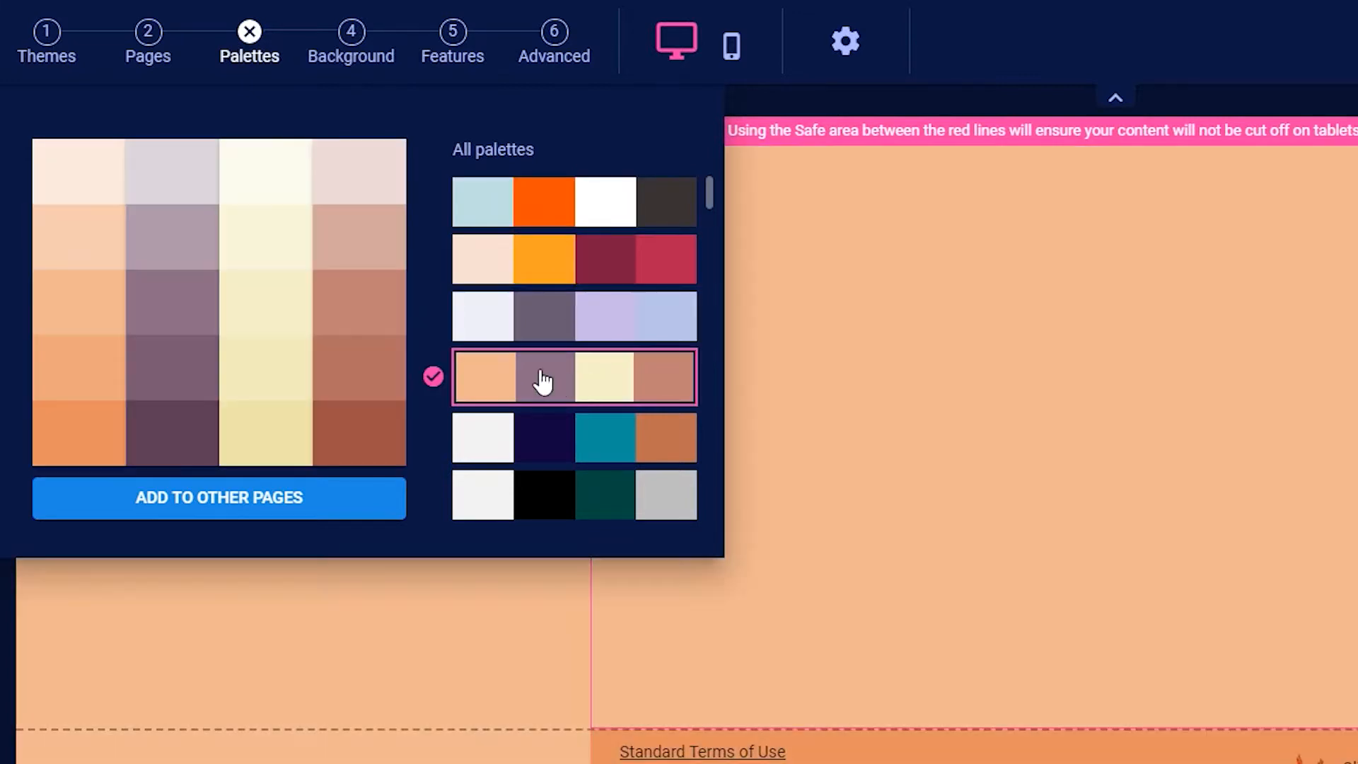
Step: Change the palette's third colour from cream to dark blue, rgb(33, 38, 110)
{"action": "left_click", "coordinate": [278, 446]}
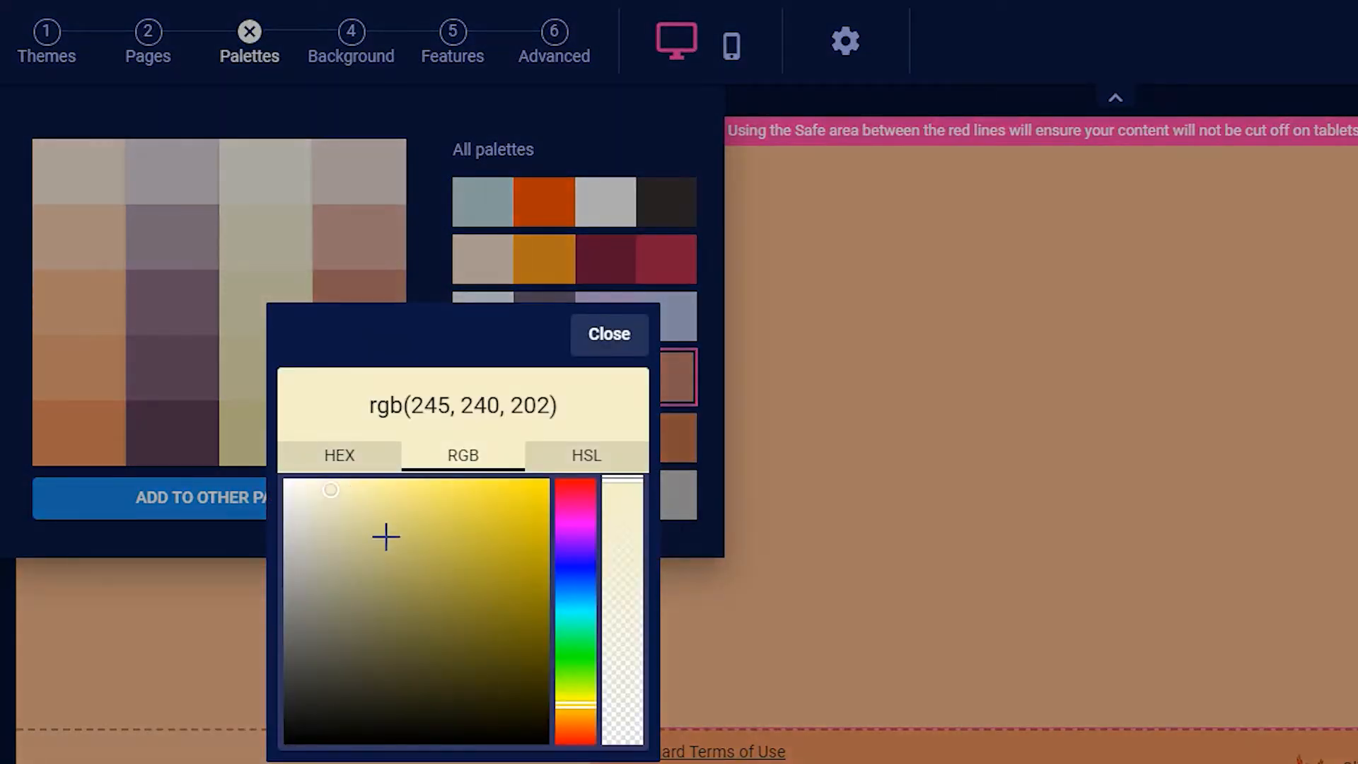
{"action": "left_click_drag", "start_coordinate": [394, 591], "coordinate": [393, 569]}
{"action": "left_click_drag", "start_coordinate": [586, 601], "coordinate": [585, 569]}
{"action": "mouse_move", "coordinate": [425, 597]}
{"action": "left_mouse_down"}
{"action": "mouse_move", "coordinate": [397, 624]}
{"action": "mouse_move", "coordinate": [467, 628]}
{"action": "left_mouse_up"}
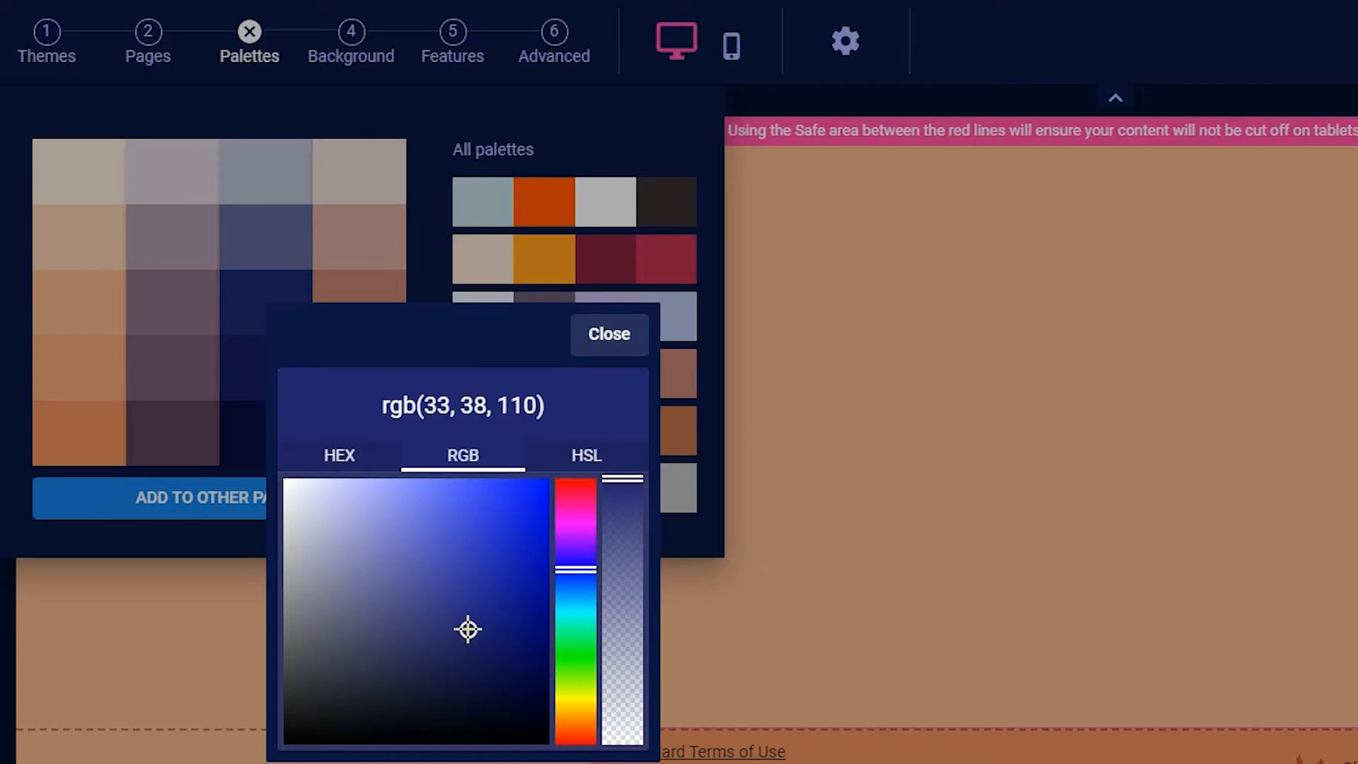
{"action": "left_click", "coordinate": [598, 341]}
Step: Compare the colour, gradient and image background types, and set the page background to the palette's lightest mauve-grey colour
{"action": "left_click", "coordinate": [347, 56]}
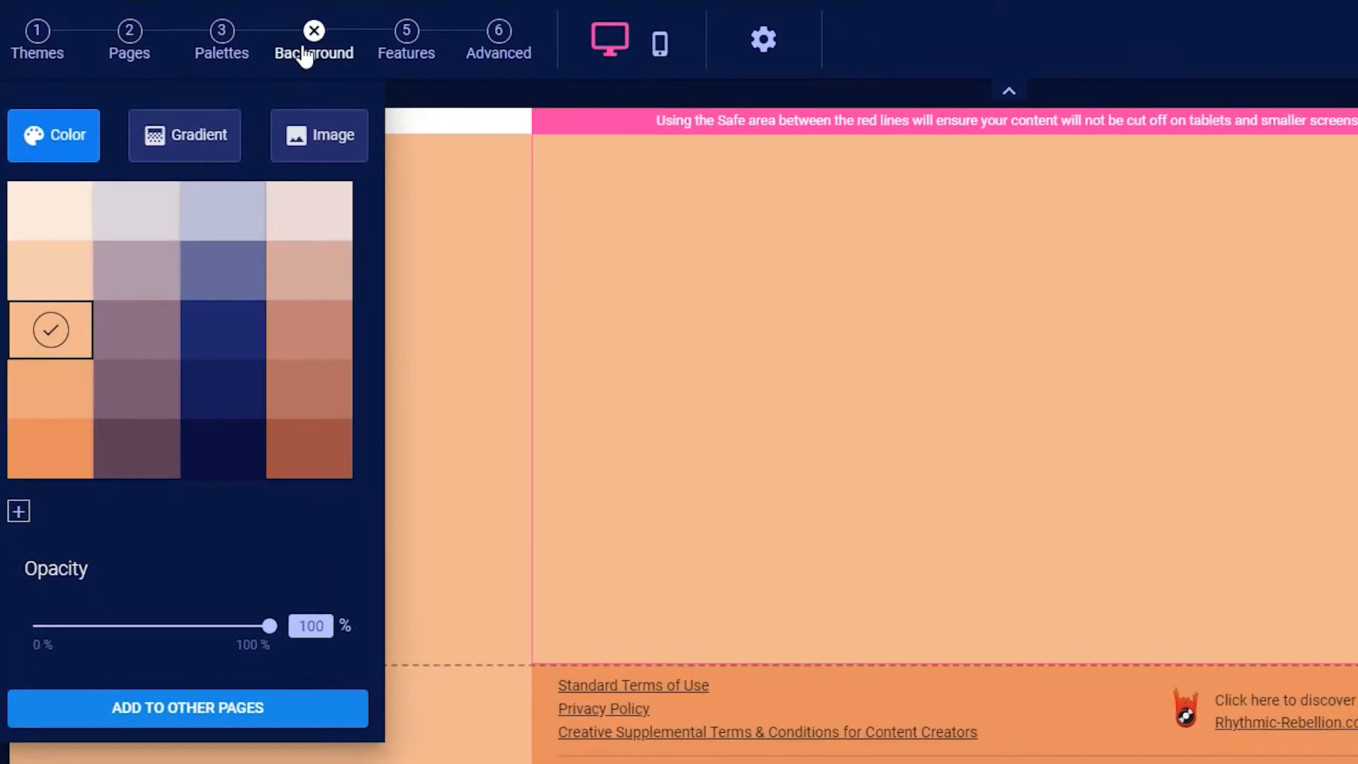
{"action": "left_click", "coordinate": [197, 150]}
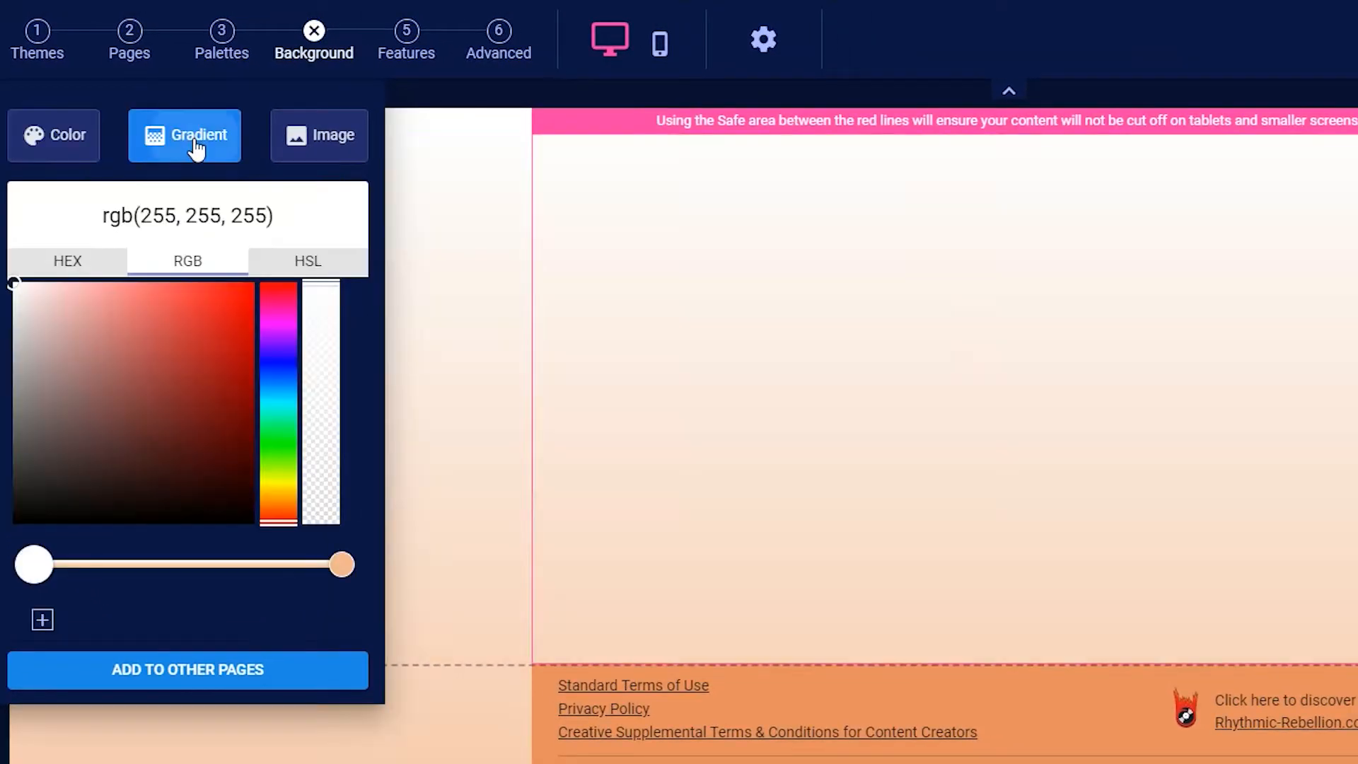
{"action": "left_click", "coordinate": [293, 136]}
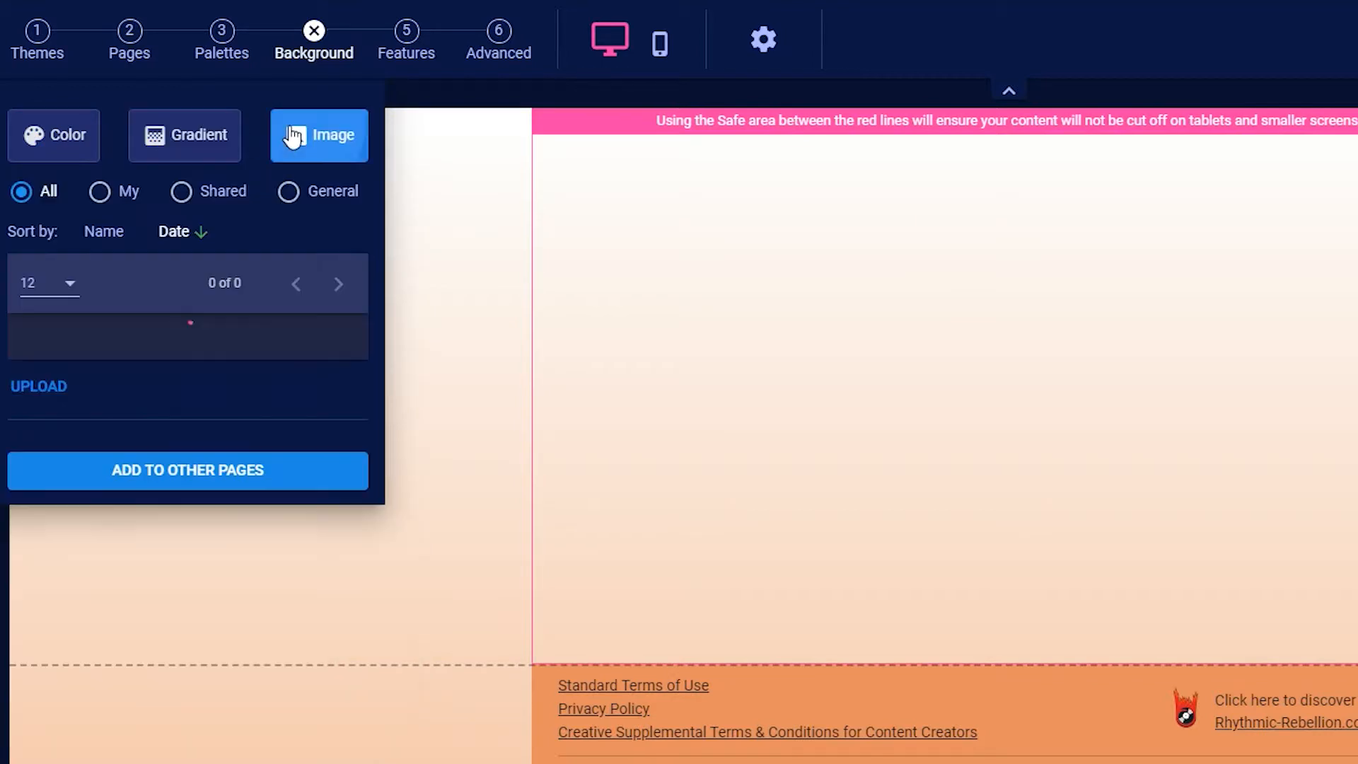
{"action": "left_click", "coordinate": [34, 134]}
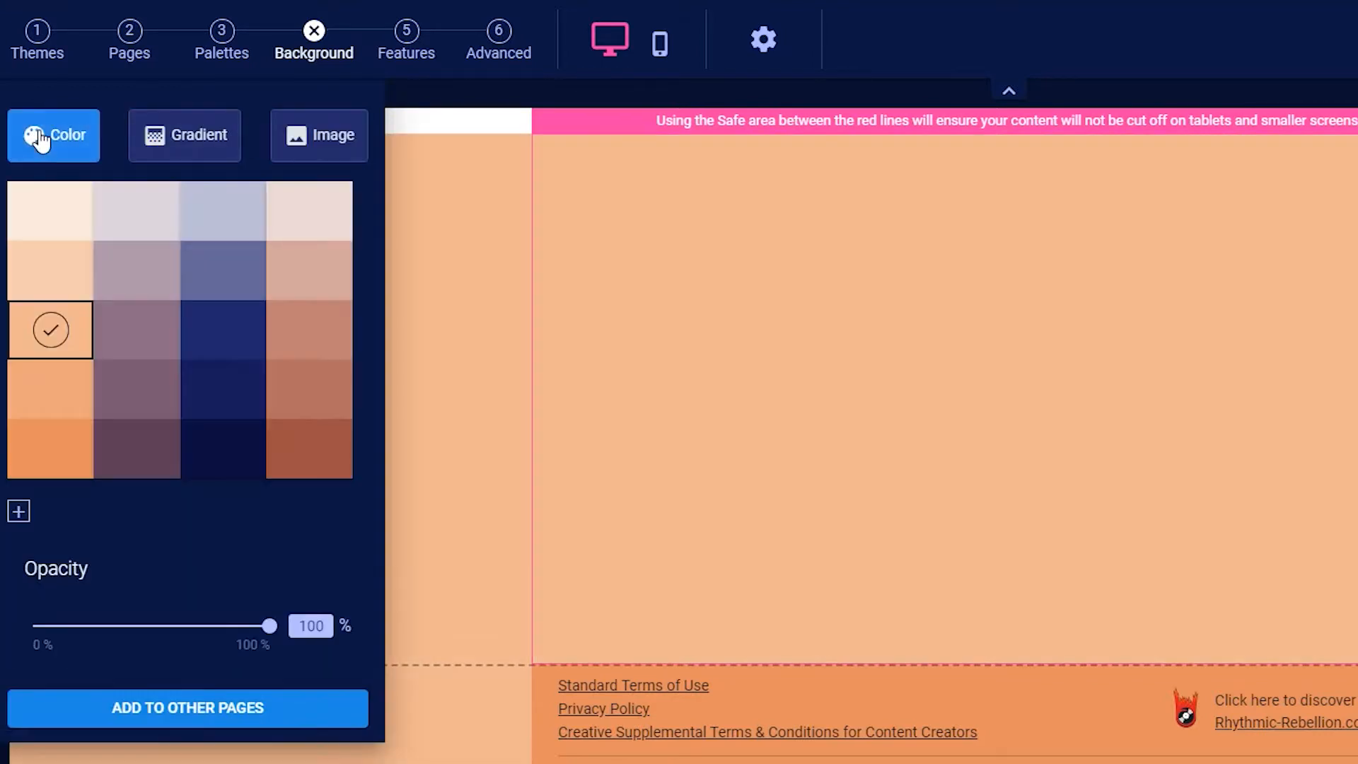
{"action": "left_click", "coordinate": [61, 232]}
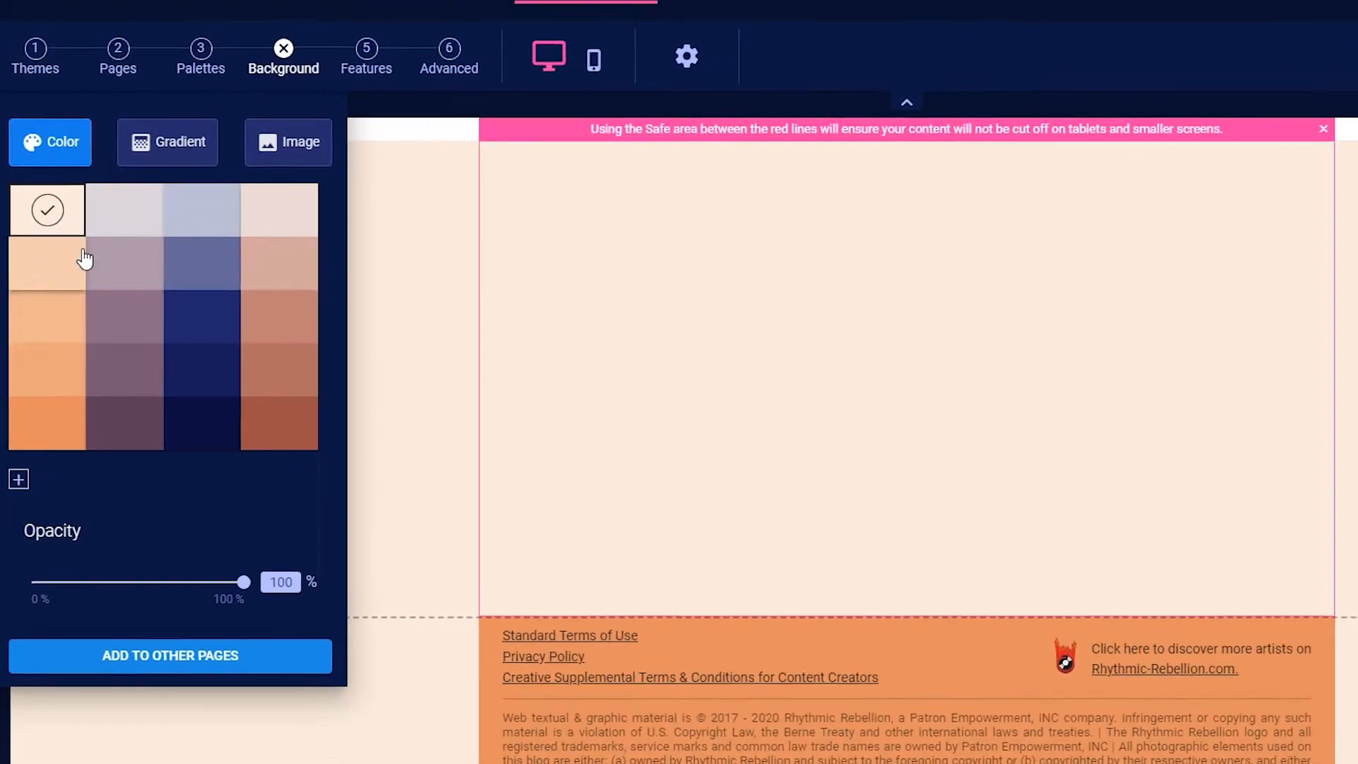
{"action": "left_click", "coordinate": [95, 225]}
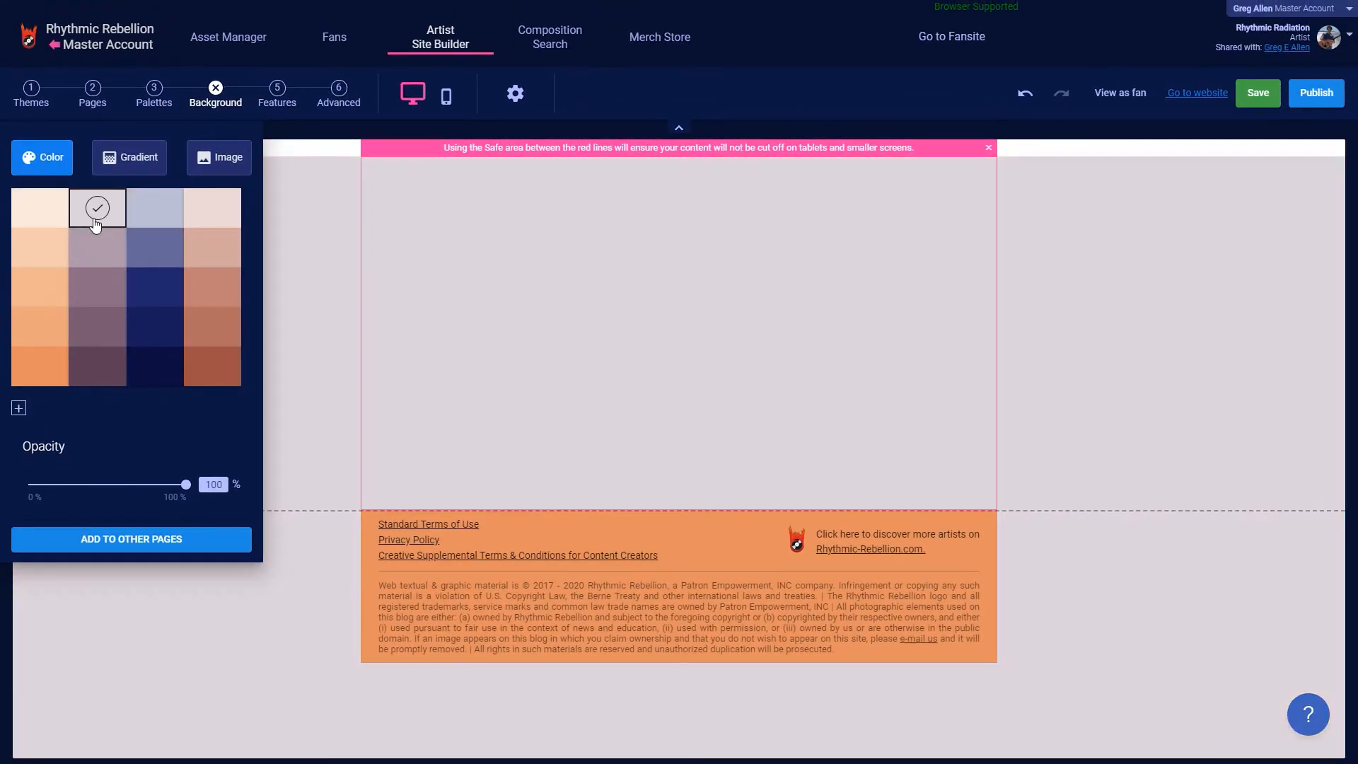
Step: Preview the page in the mobile layout and return to the desktop layout
{"action": "left_click", "coordinate": [421, 104]}
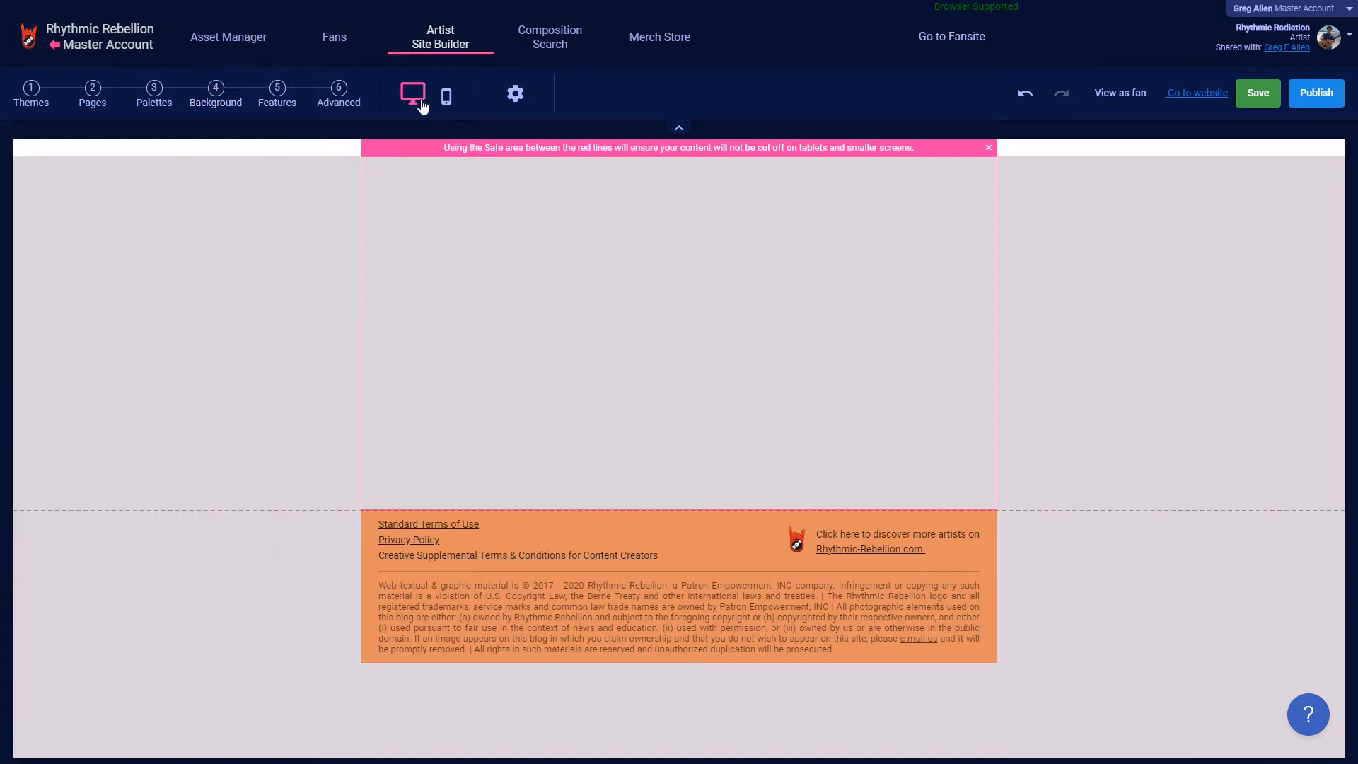
{"action": "left_click", "coordinate": [446, 99]}
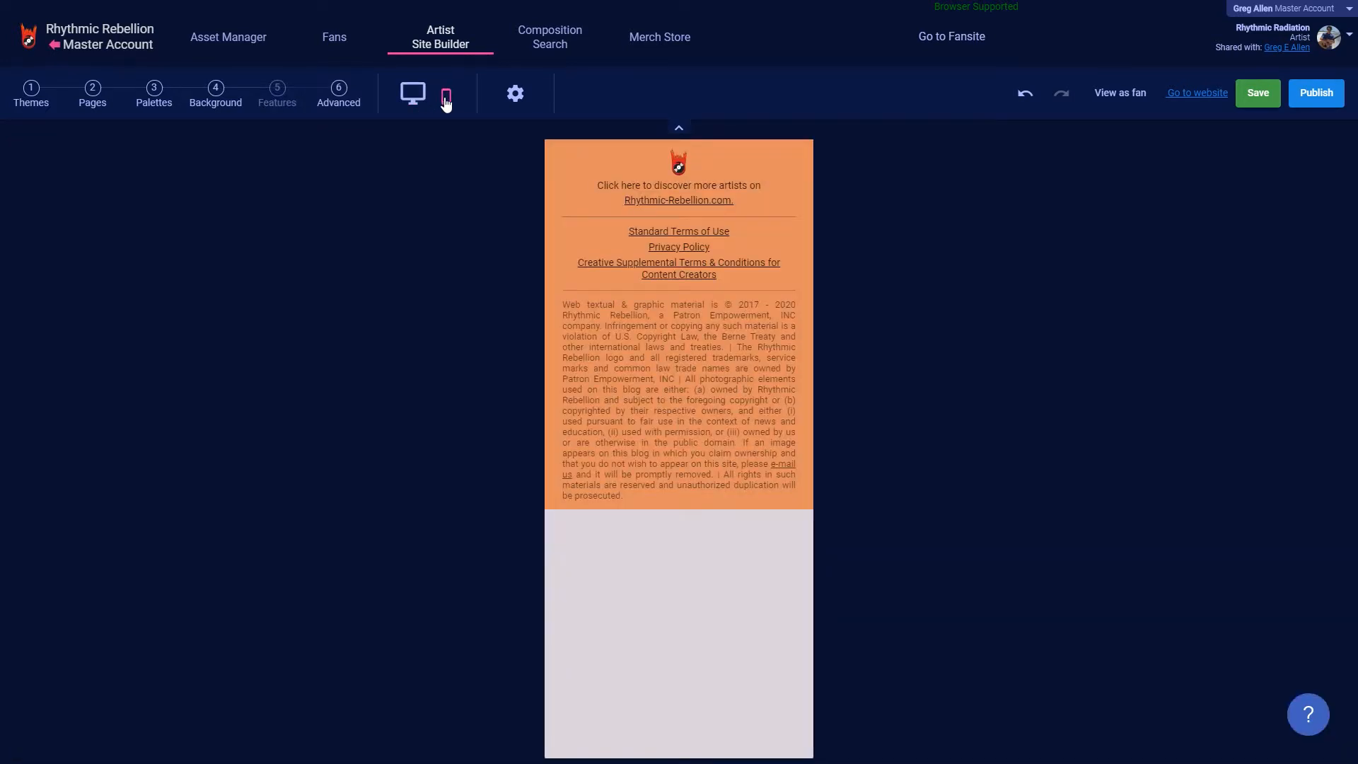
{"action": "left_click", "coordinate": [416, 101]}
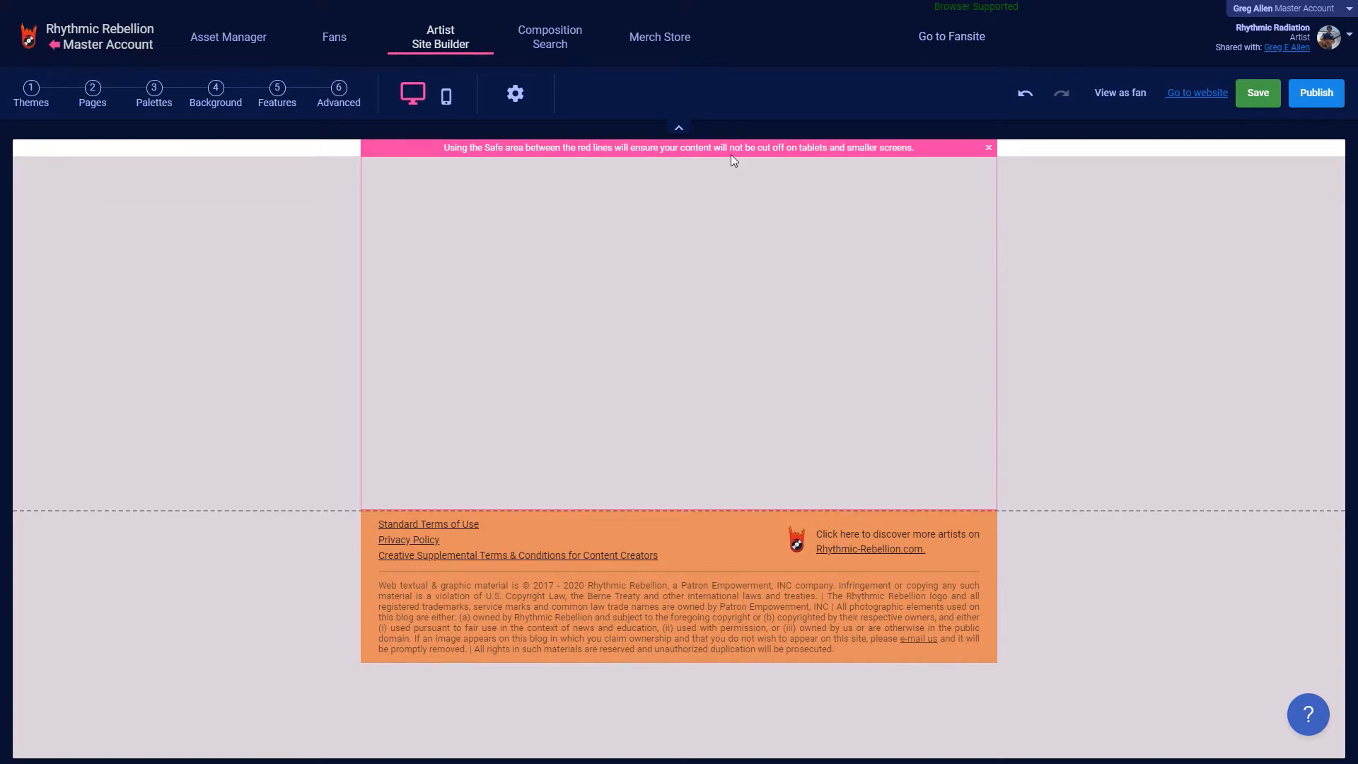
Step: Show the layout grid over the page and set its grid value to 20
{"action": "left_click", "coordinate": [514, 94]}
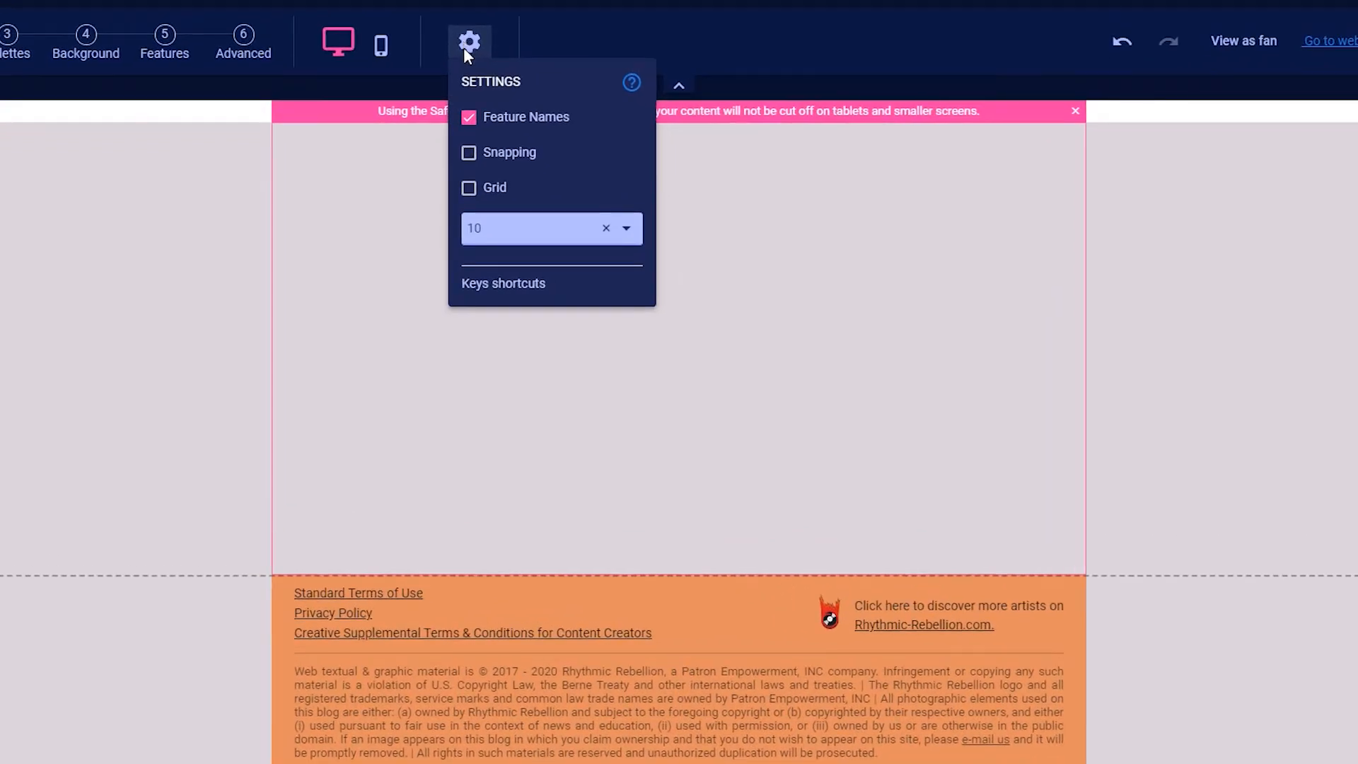
{"action": "left_click", "coordinate": [472, 191]}
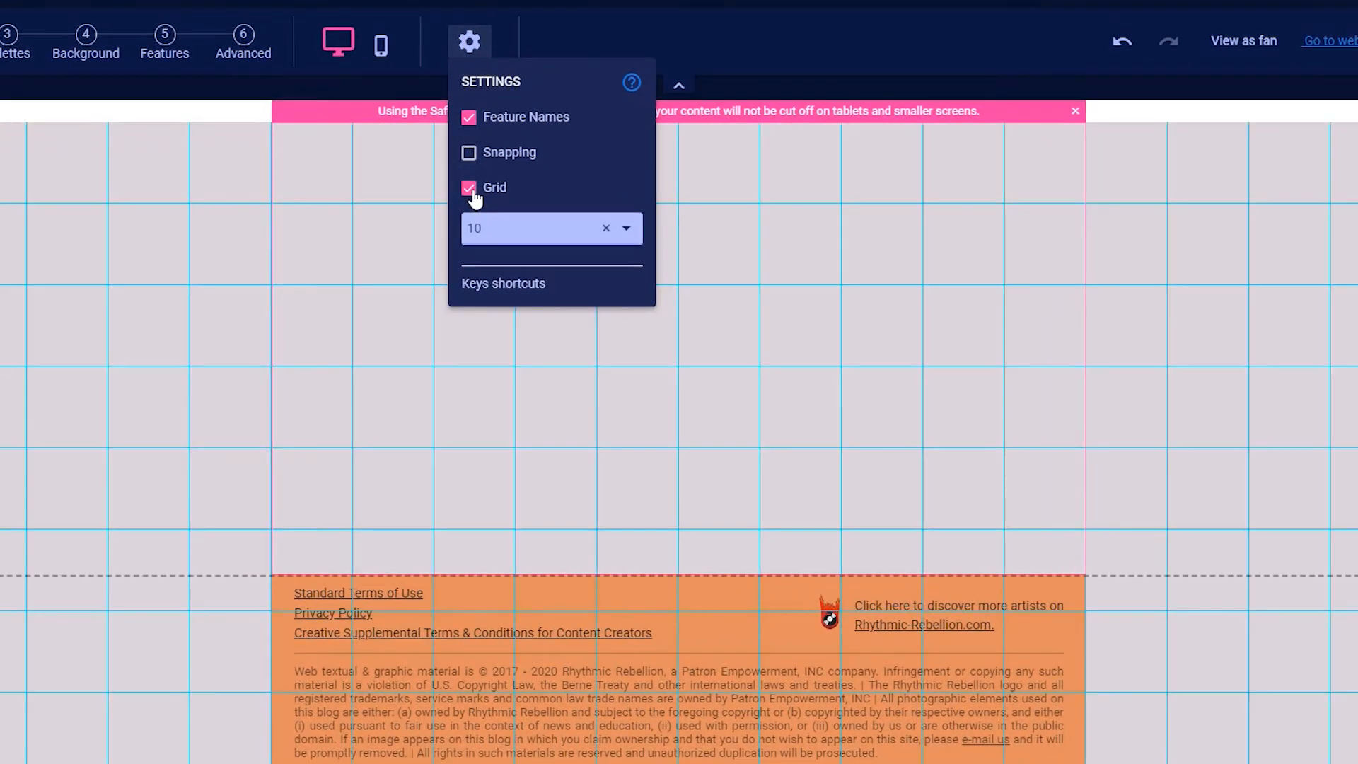
{"action": "left_click", "coordinate": [489, 231]}
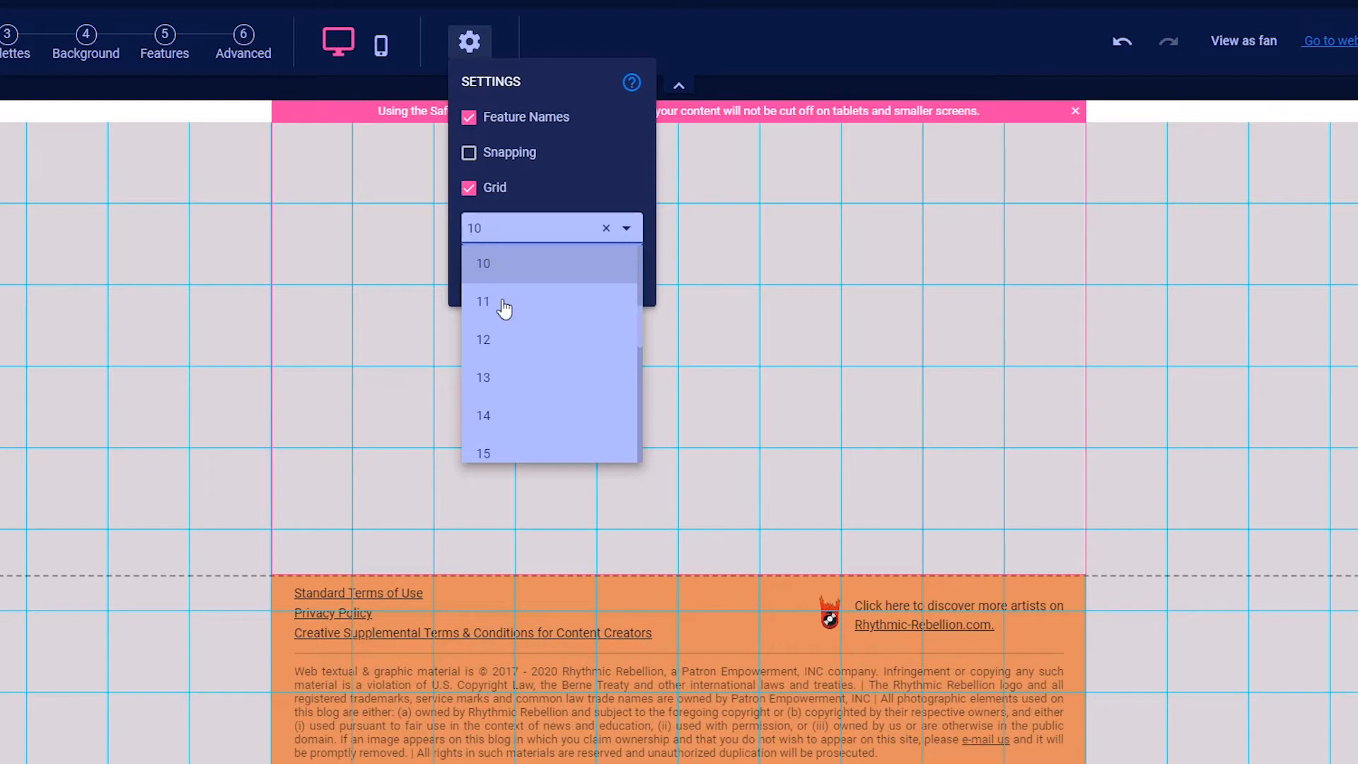
{"action": "scroll", "coordinate": [506, 319], "scroll_direction": "down", "scroll_amount": 3}
{"action": "scroll", "coordinate": [519, 342], "scroll_direction": "down", "scroll_amount": 1}
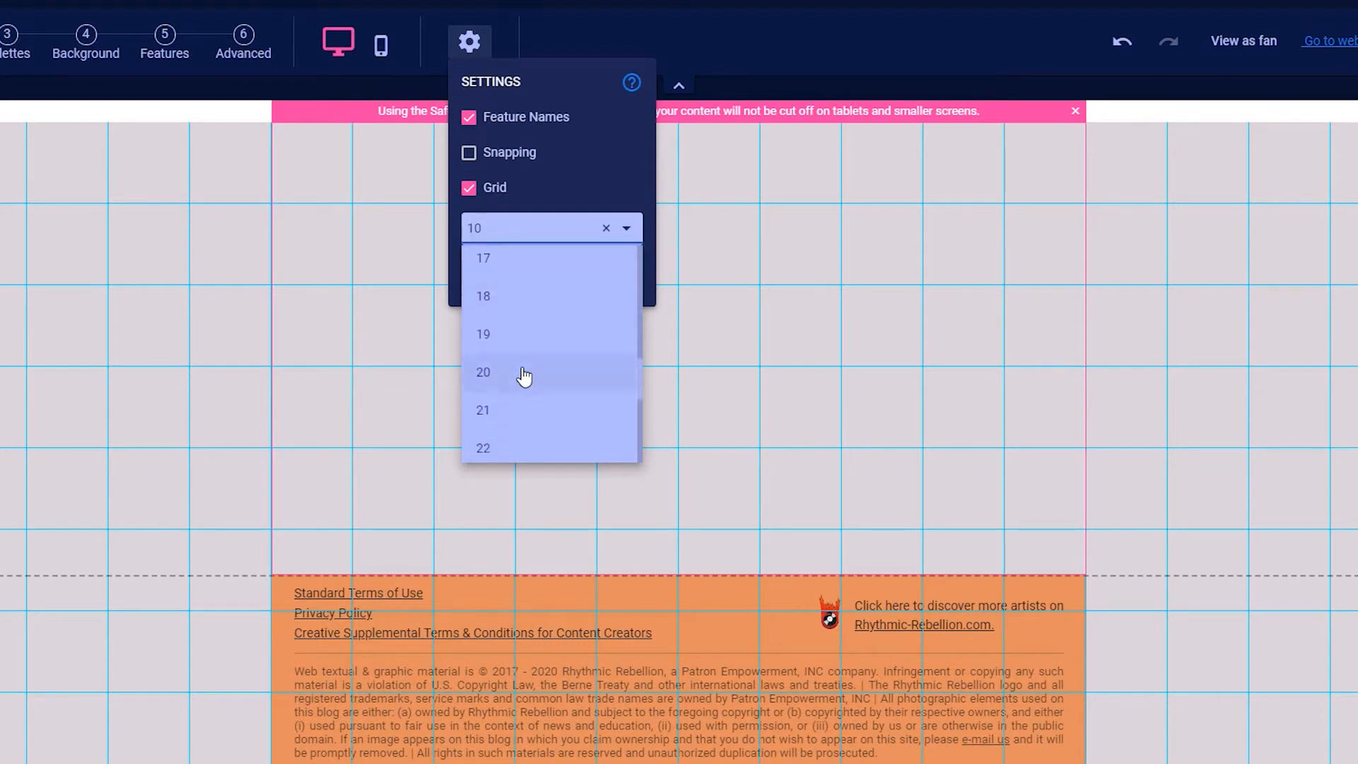
{"action": "left_click", "coordinate": [523, 369]}
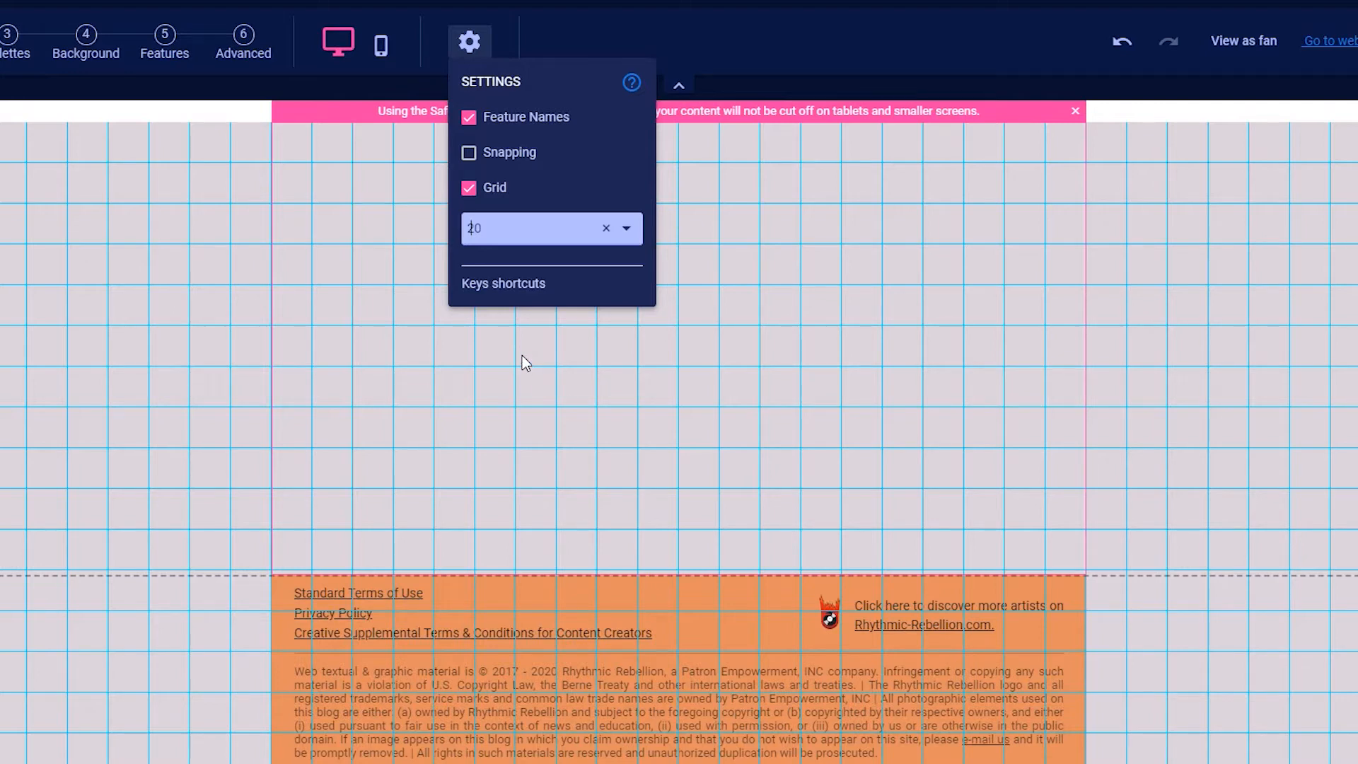
Step: Move the button with snapping enabled, and turn snapping off to reposition the button freely
{"action": "left_click", "coordinate": [468, 154]}
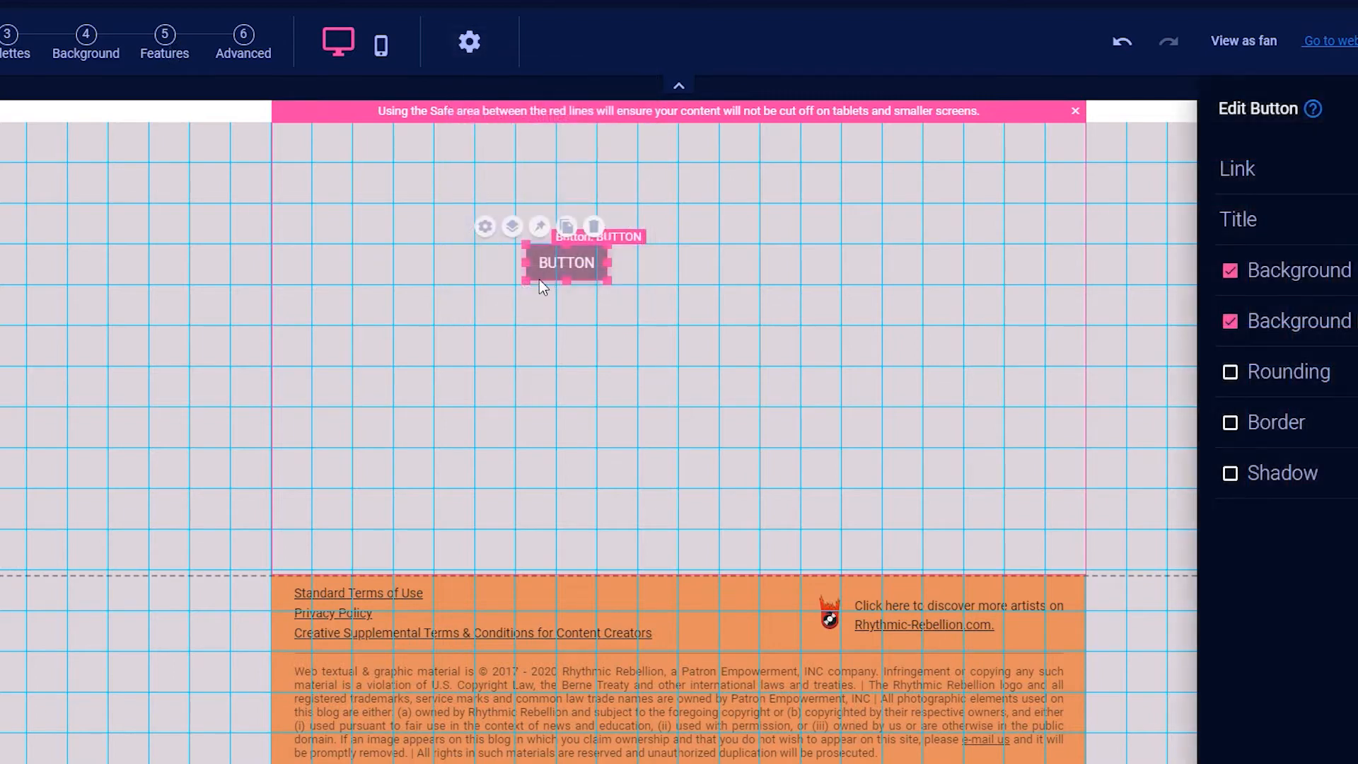
{"action": "left_click_drag", "start_coordinate": [539, 279], "coordinate": [524, 318]}
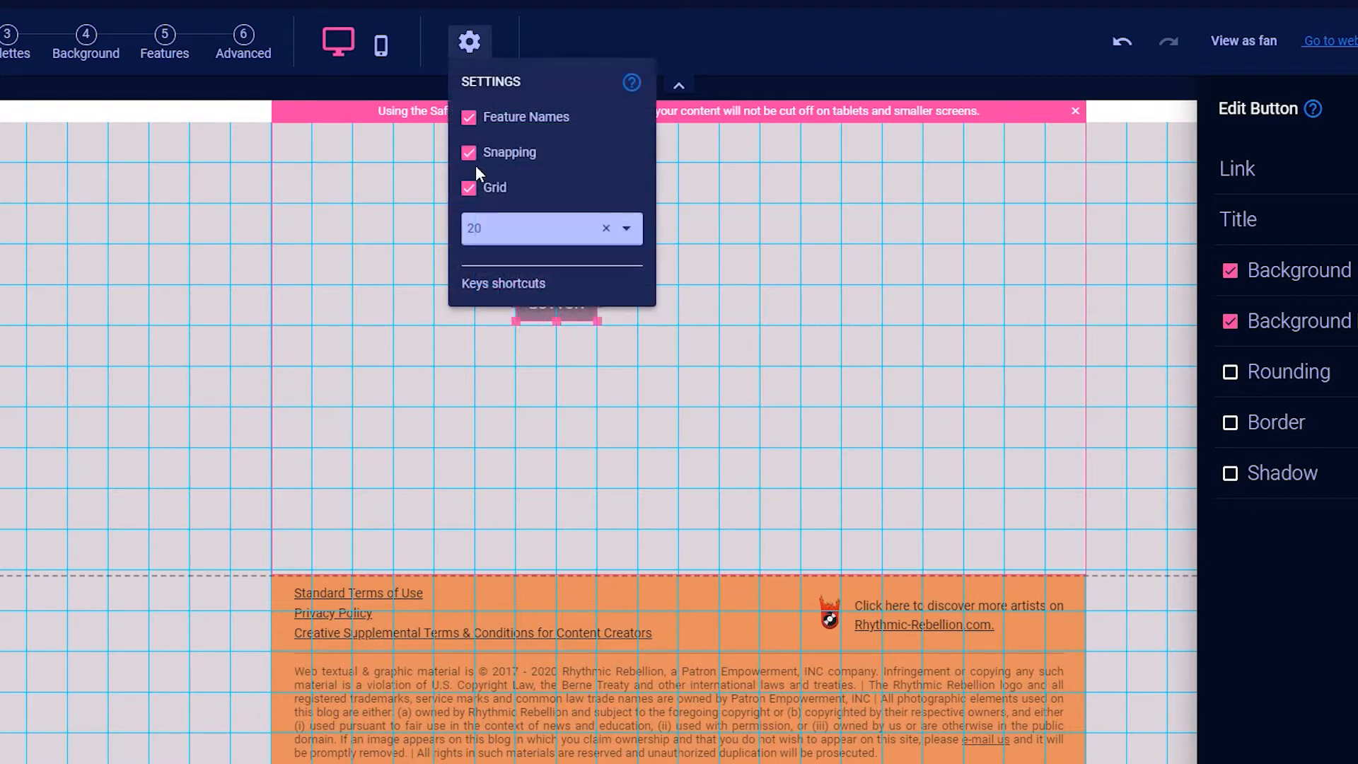
{"action": "left_click", "coordinate": [477, 160]}
{"action": "left_click", "coordinate": [529, 323]}
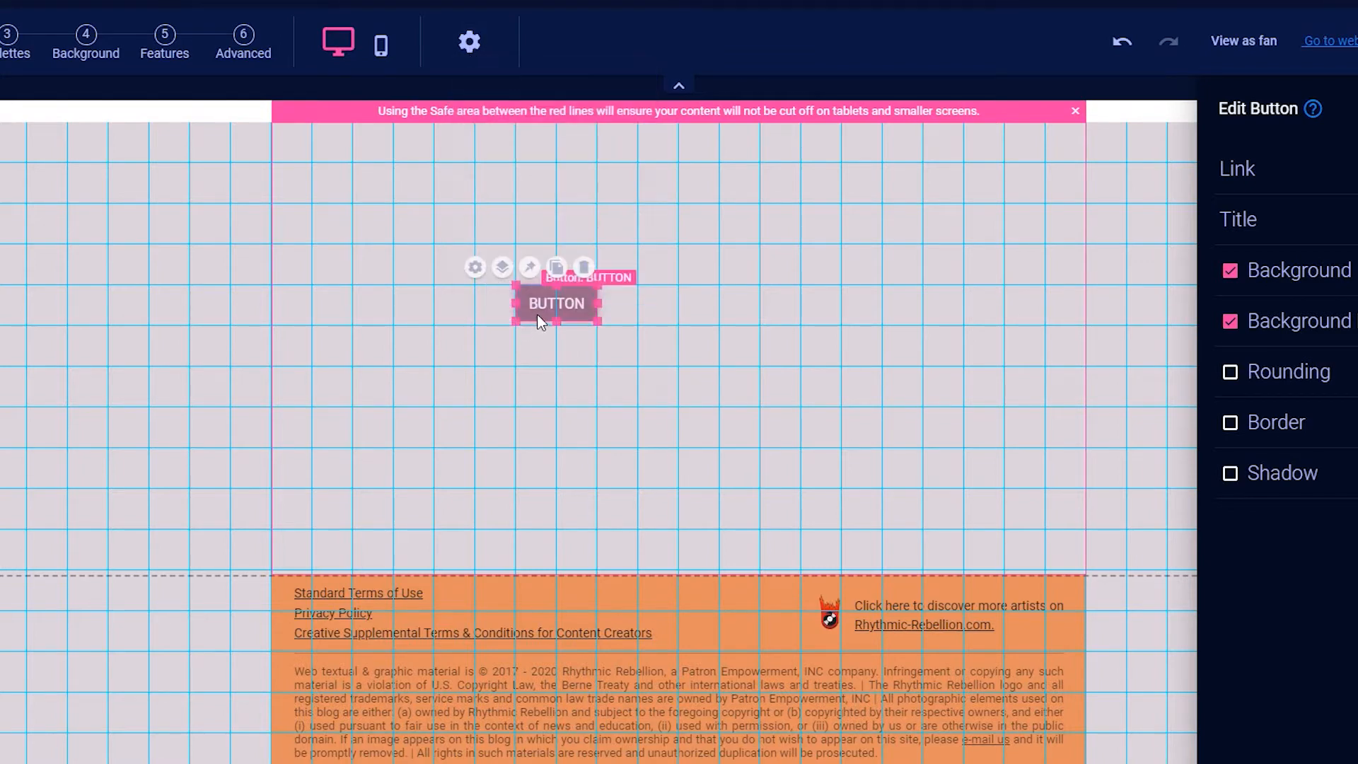
{"action": "left_click_drag", "start_coordinate": [531, 324], "coordinate": [522, 310]}
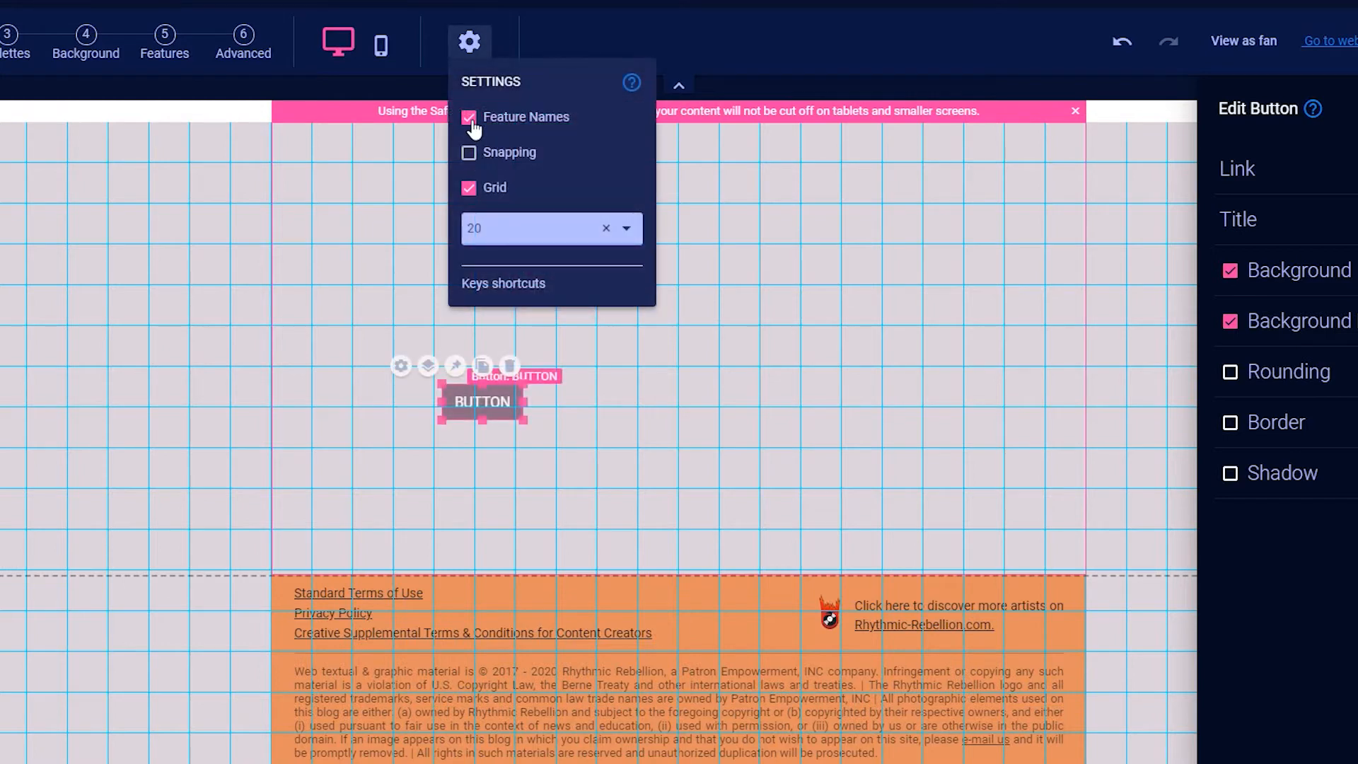
Step: Turn off the feature names and the grid in the builder settings, and view the key shortcuts
{"action": "left_click", "coordinate": [471, 124]}
{"action": "left_click", "coordinate": [470, 121]}
{"action": "left_click", "coordinate": [472, 123]}
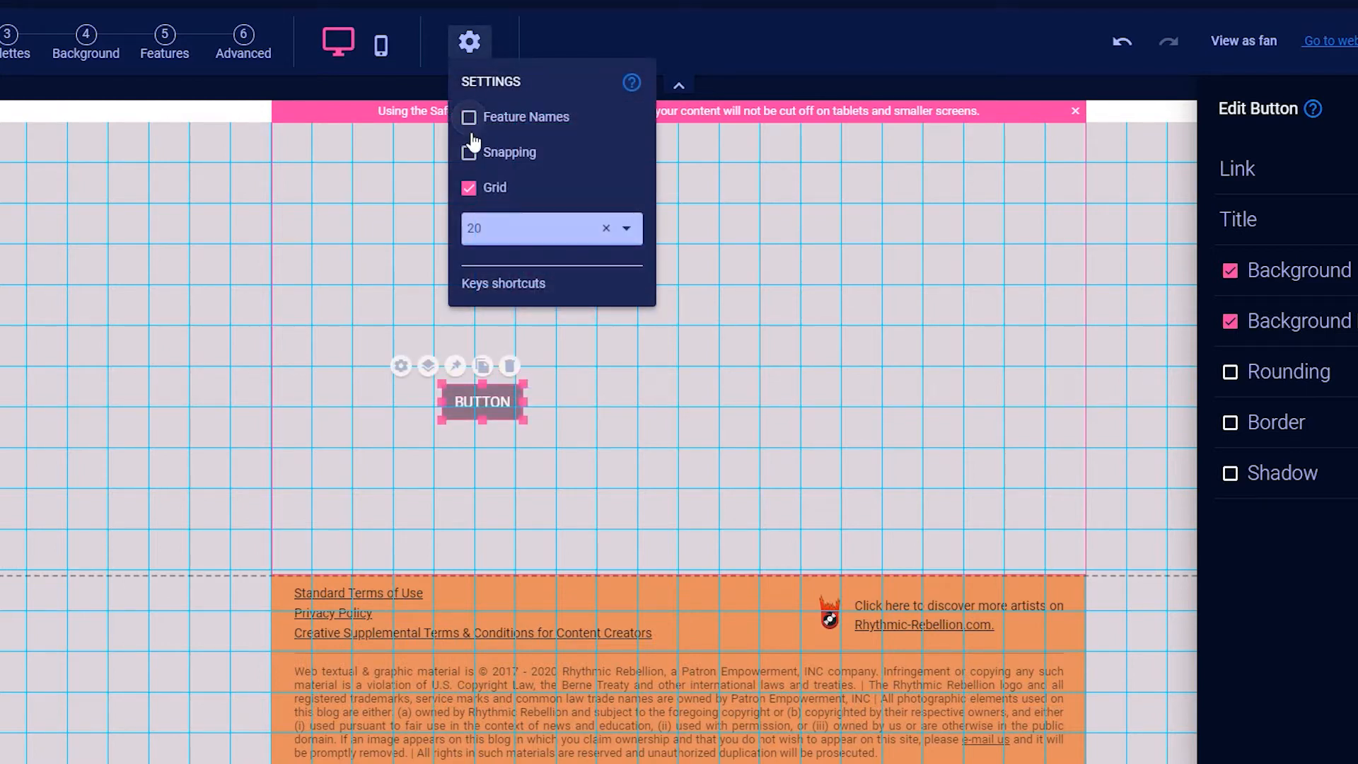
{"action": "left_click", "coordinate": [469, 188]}
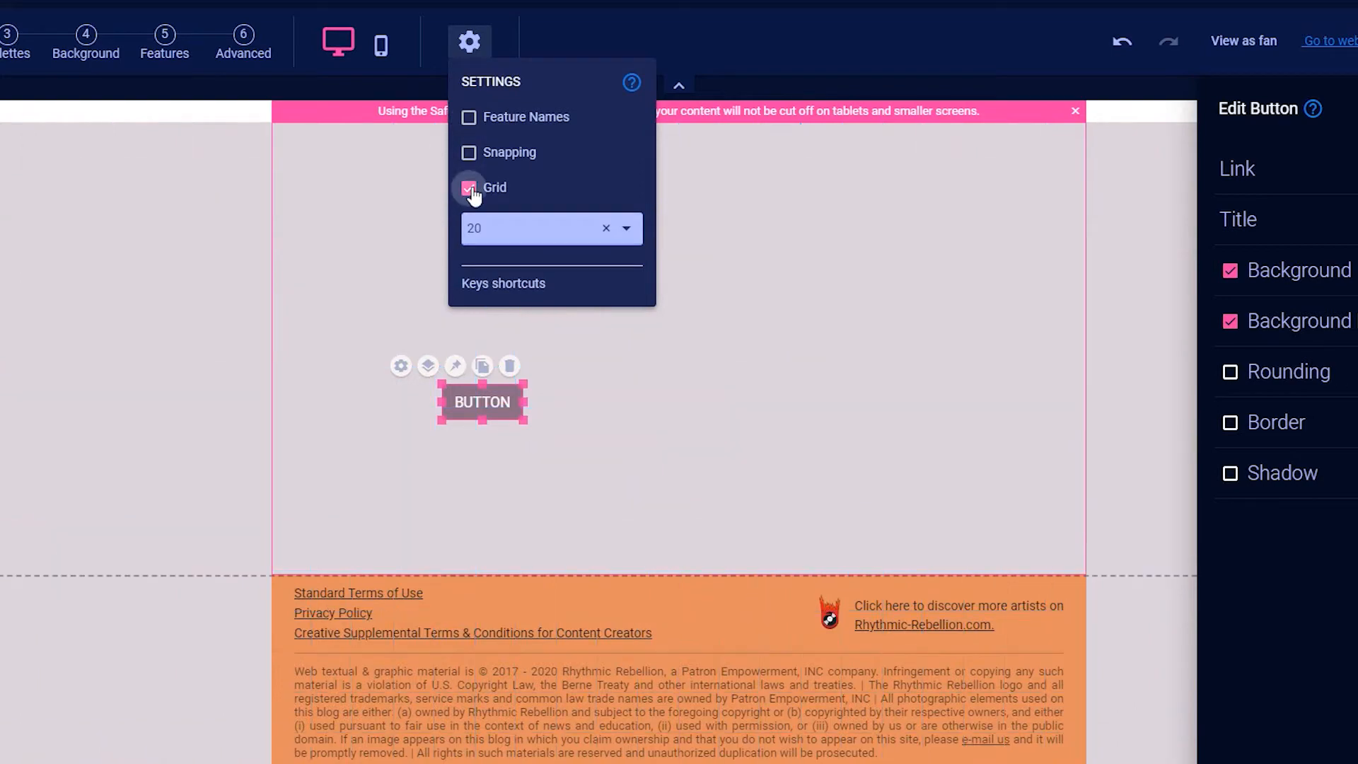
{"action": "left_click", "coordinate": [498, 287]}
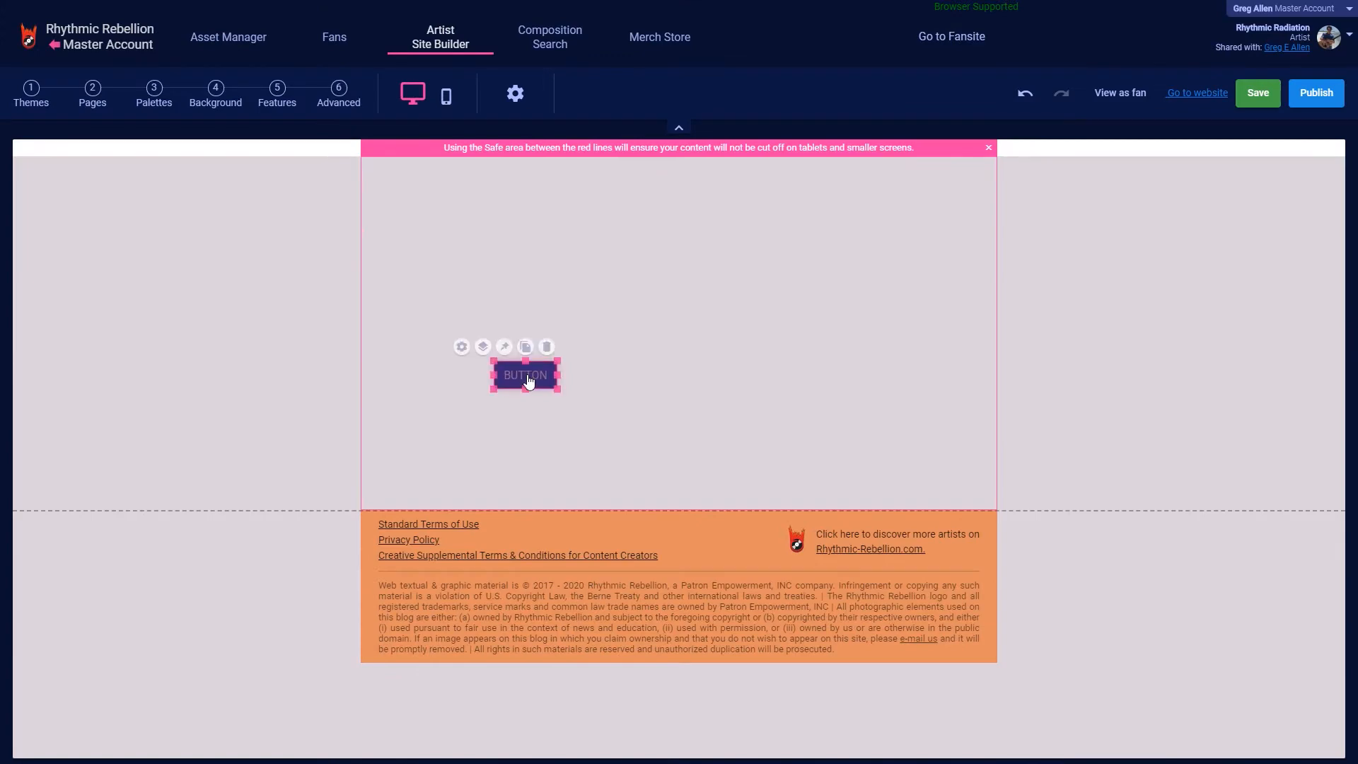
Step: Copy the button to the Home page and place the copy above and to the right of the original
{"action": "double_click", "coordinate": [529, 380]}
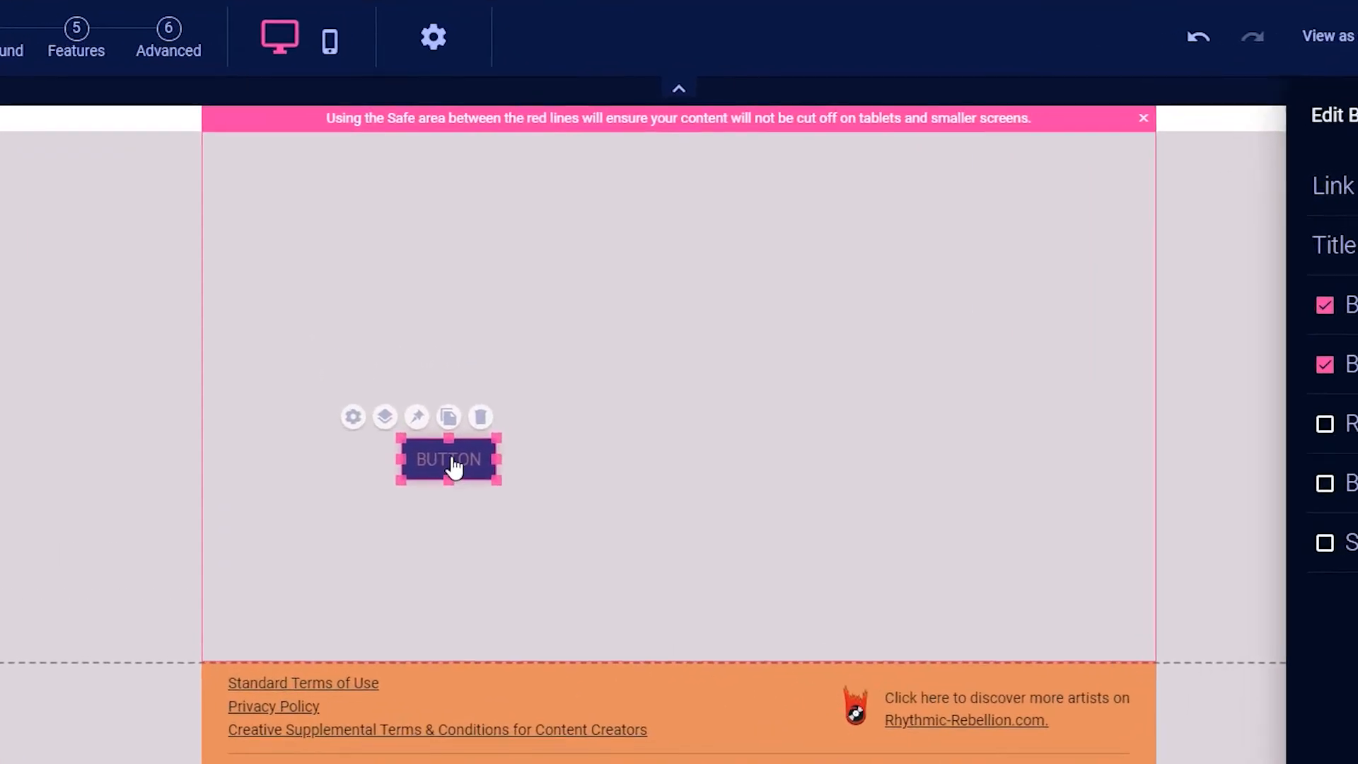
{"action": "left_click", "coordinate": [449, 423]}
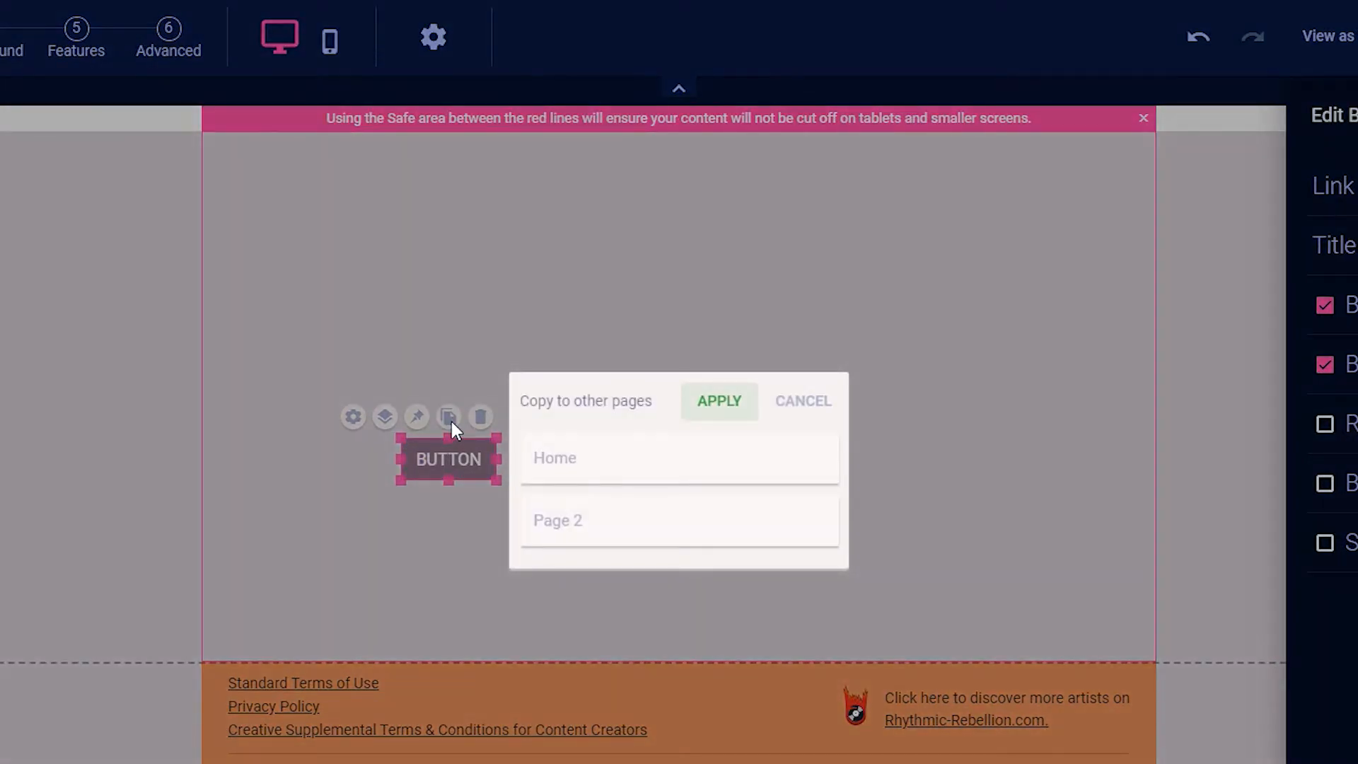
{"action": "left_click", "coordinate": [613, 467]}
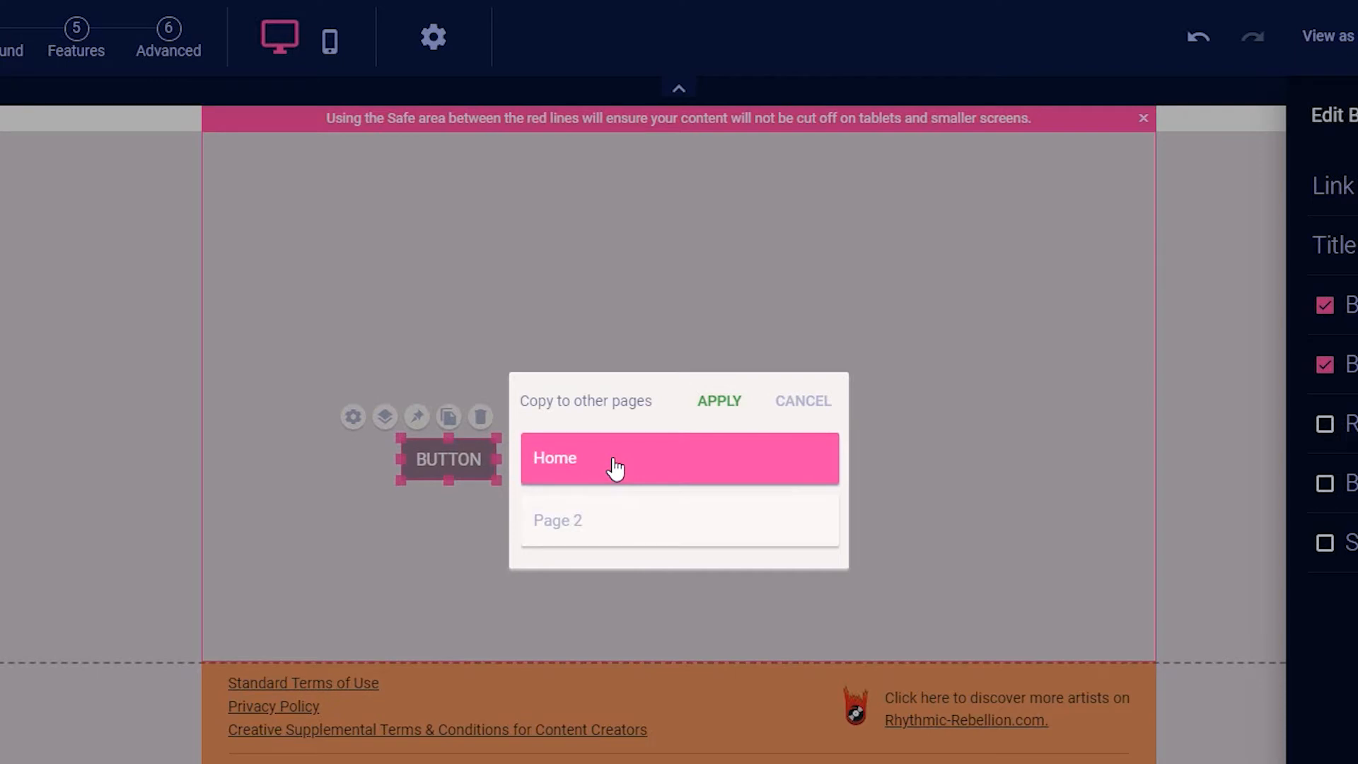
{"action": "left_click", "coordinate": [720, 403]}
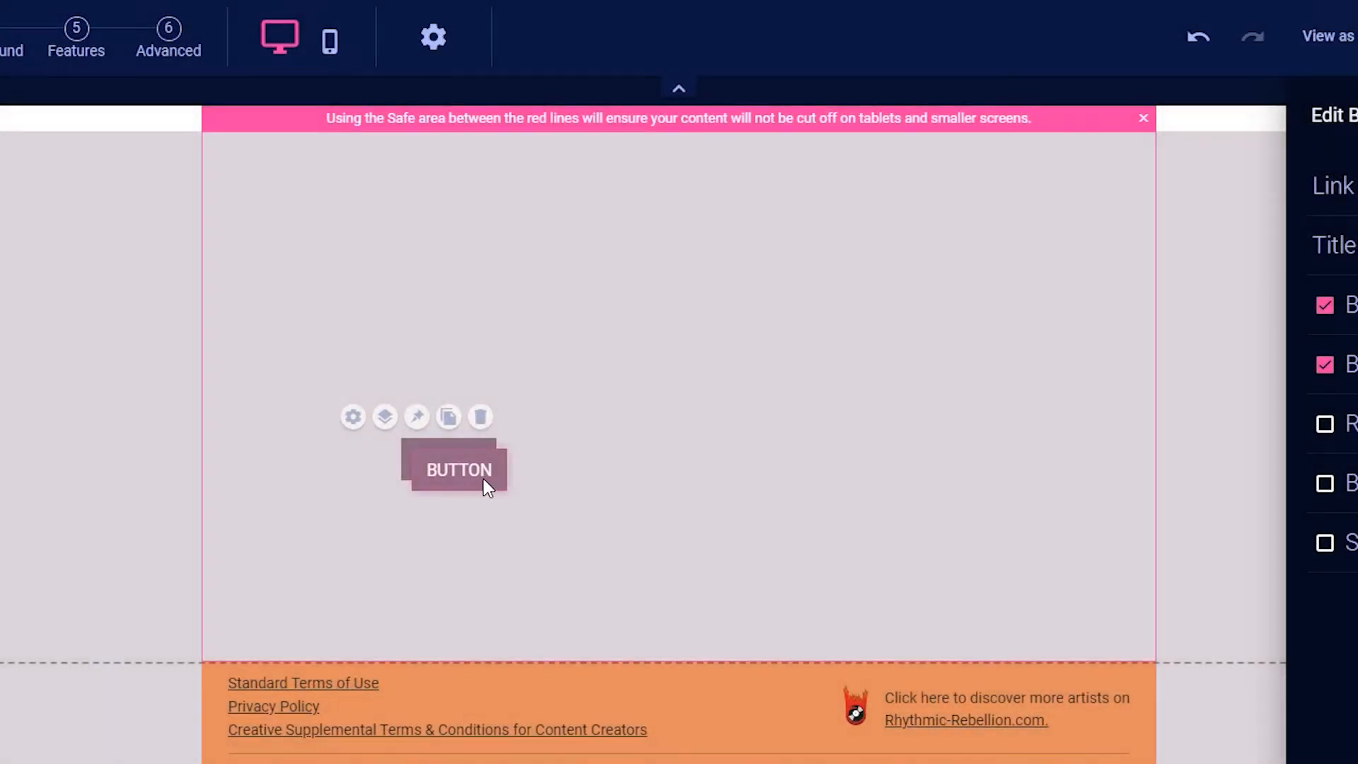
{"action": "left_click_drag", "start_coordinate": [487, 489], "coordinate": [593, 478]}
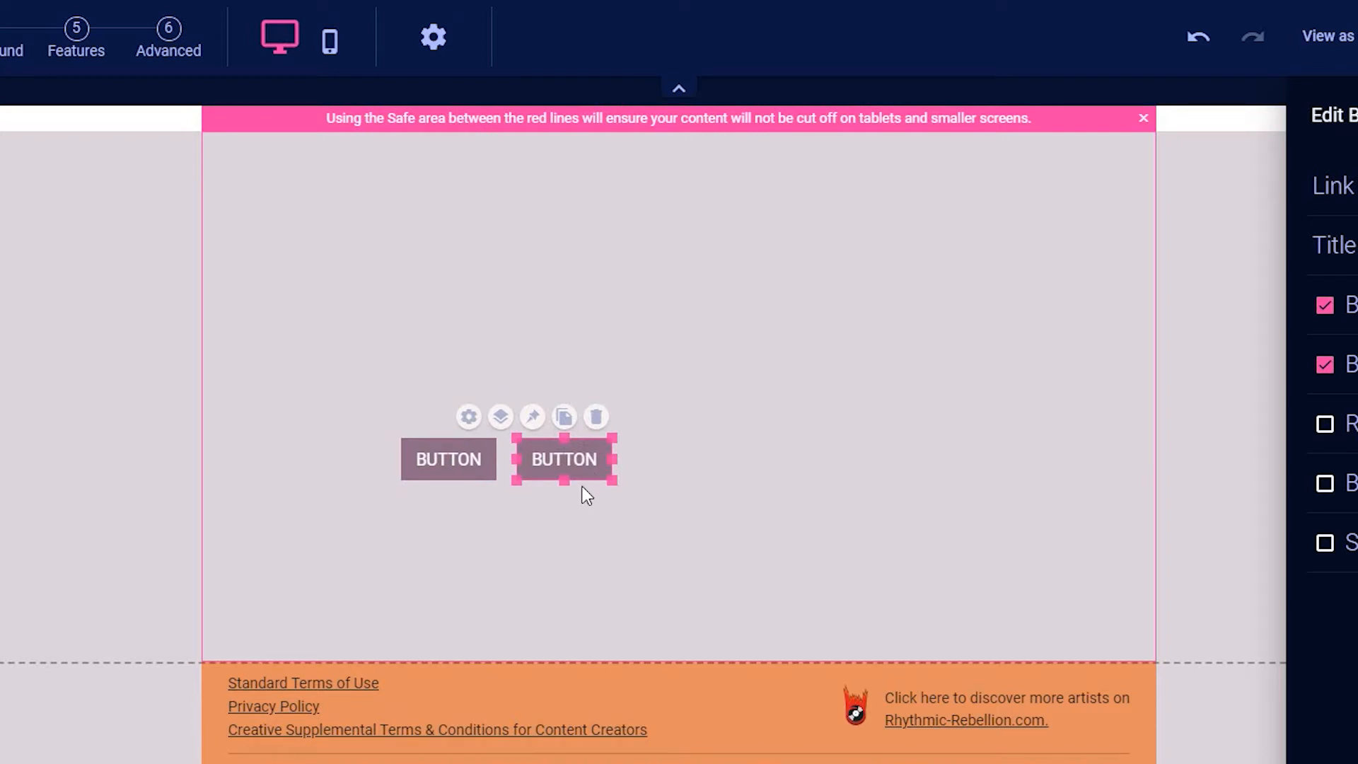
{"action": "left_click_drag", "start_coordinate": [572, 467], "coordinate": [688, 342]}
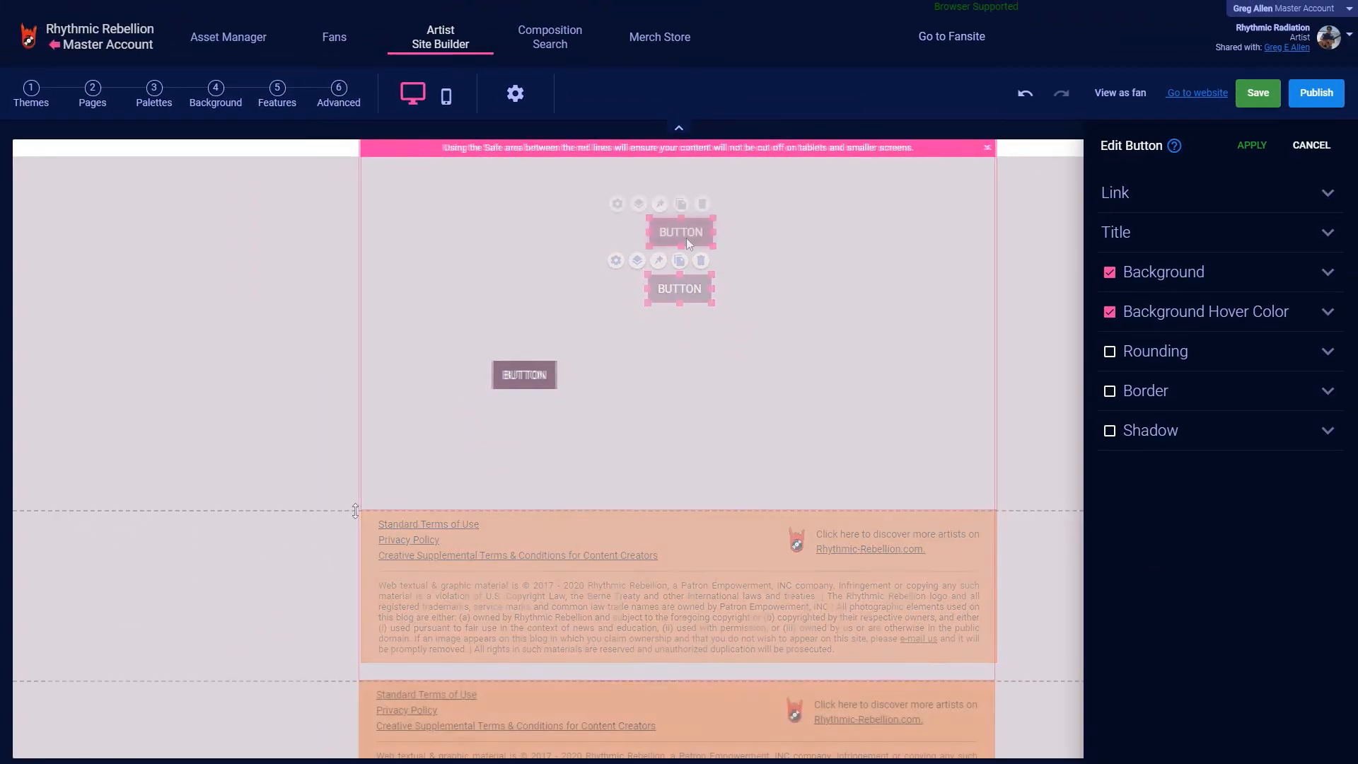
Step: Pin the upper button, check how it behaves while the page scrolls, and unpin it again
{"action": "left_click", "coordinate": [661, 207]}
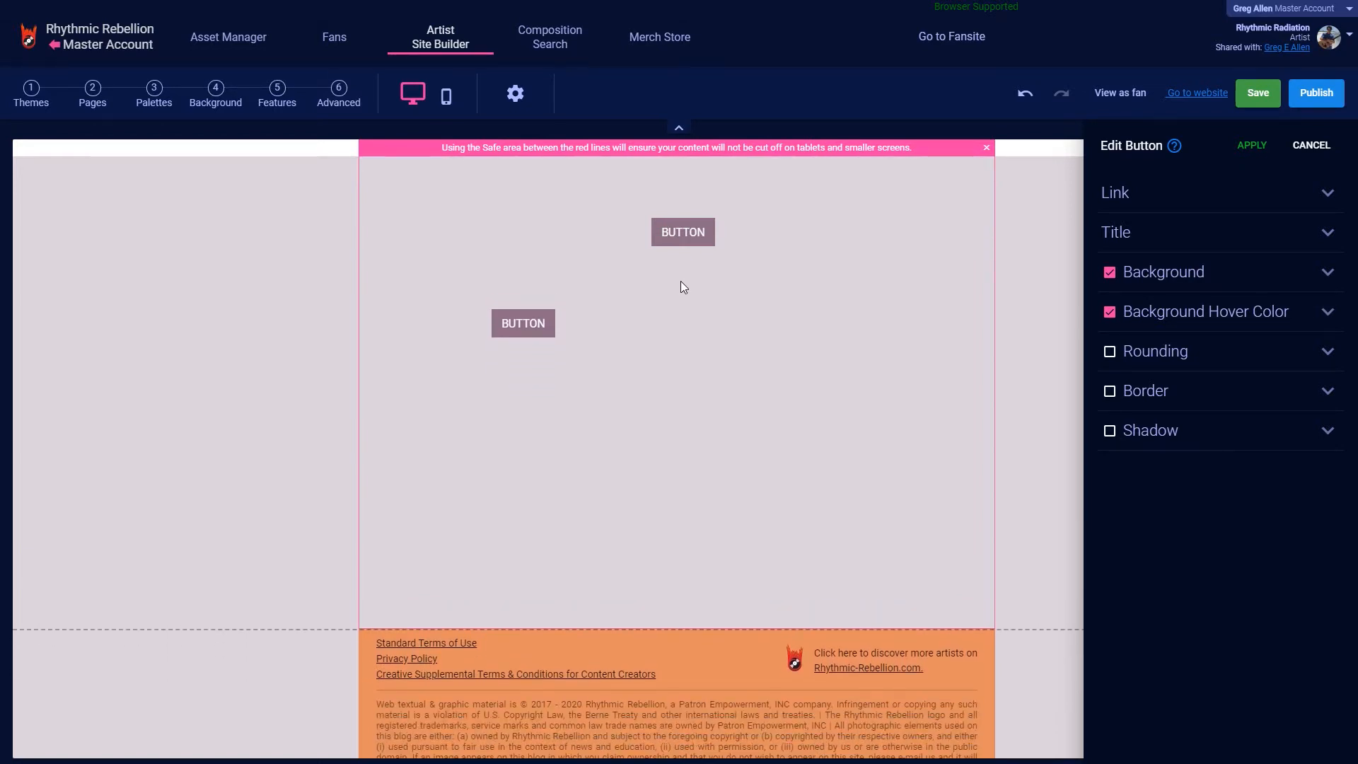
{"action": "left_click", "coordinate": [677, 236]}
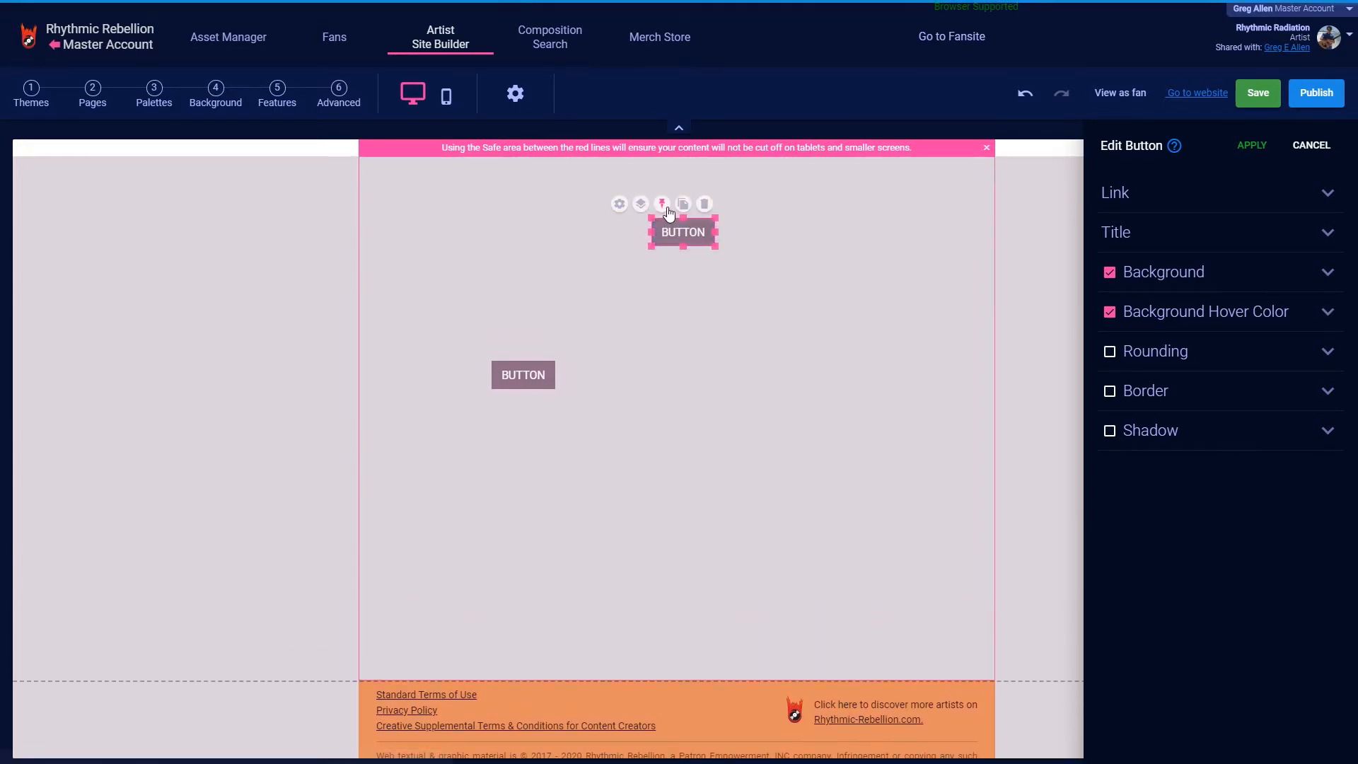
{"action": "scroll", "coordinate": [690, 275], "scroll_direction": "down", "scroll_amount": 1}
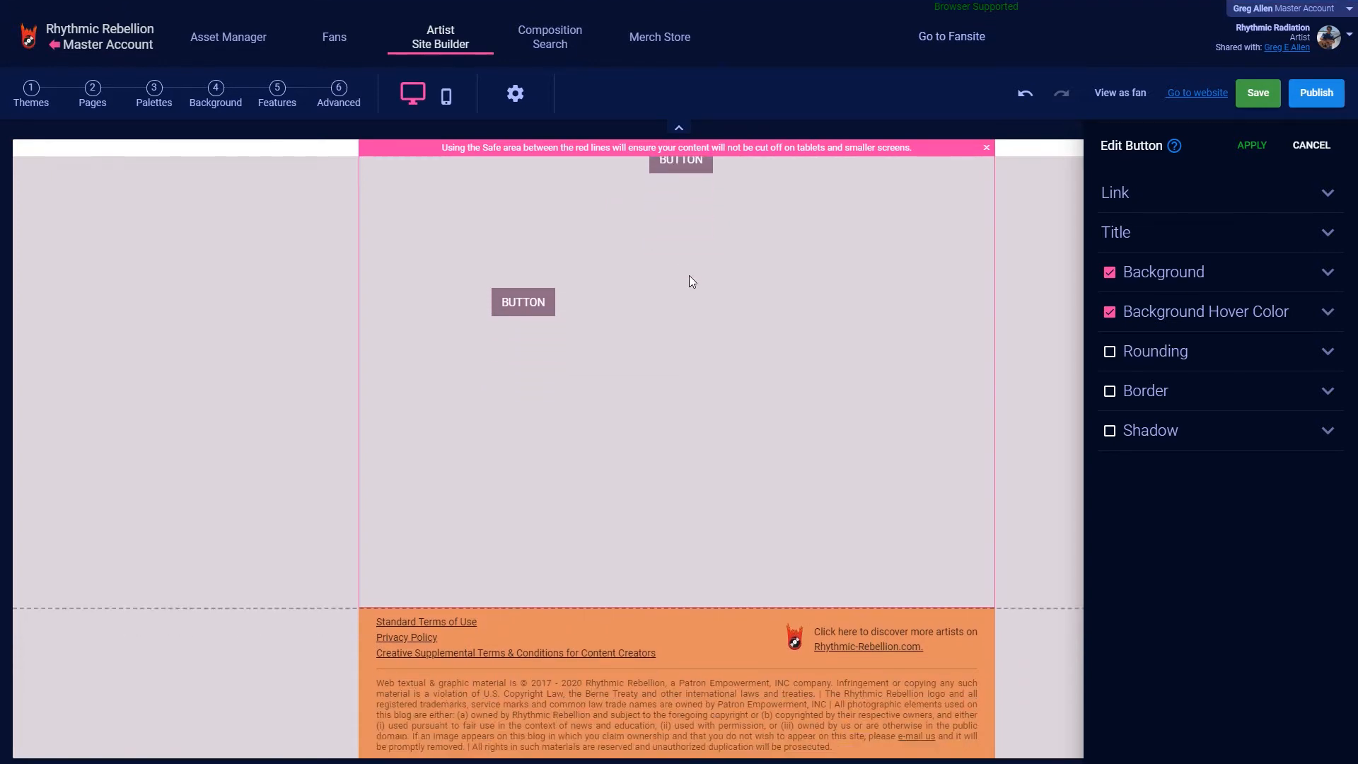
{"action": "scroll", "coordinate": [689, 274], "scroll_direction": "up", "scroll_amount": 1}
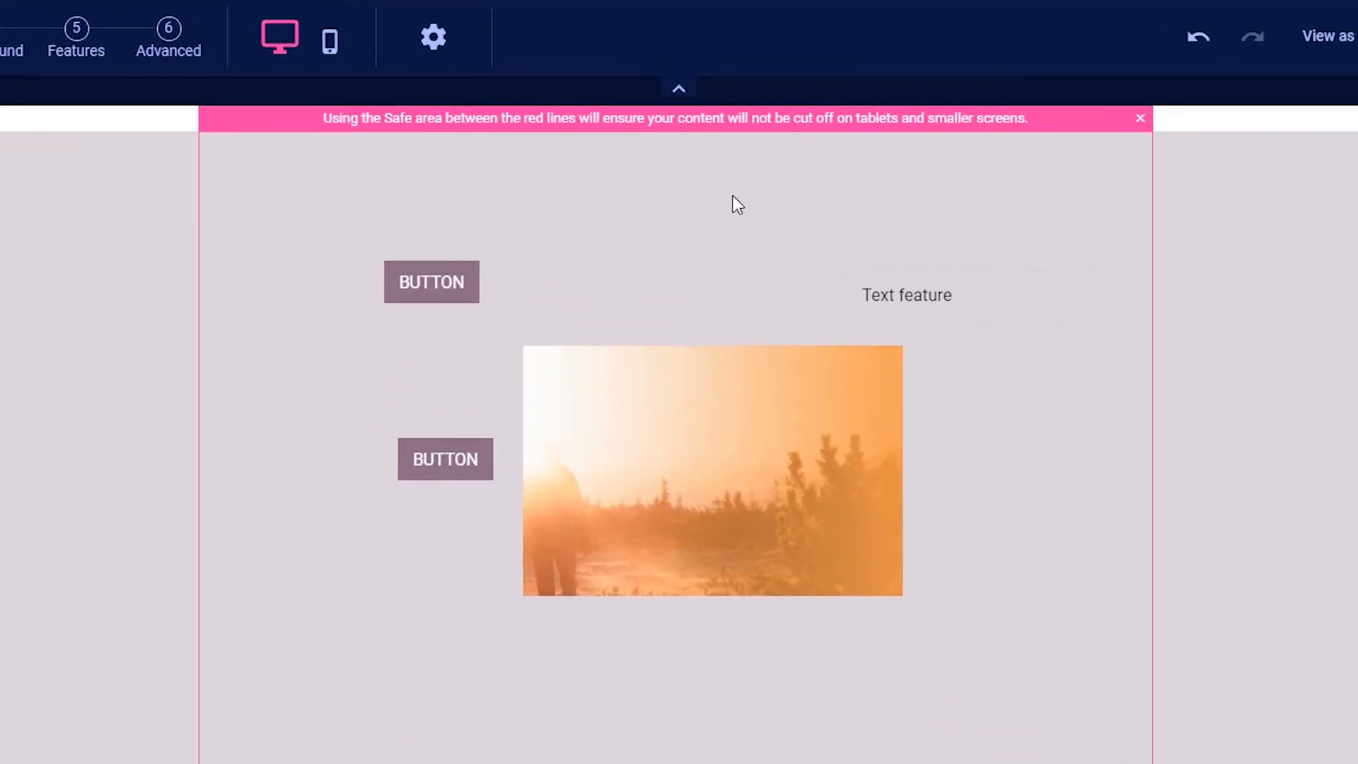
Step: Place the text feature over the sunset image's upper right area and bring it in front of the image
{"action": "left_click_drag", "start_coordinate": [967, 305], "coordinate": [880, 405]}
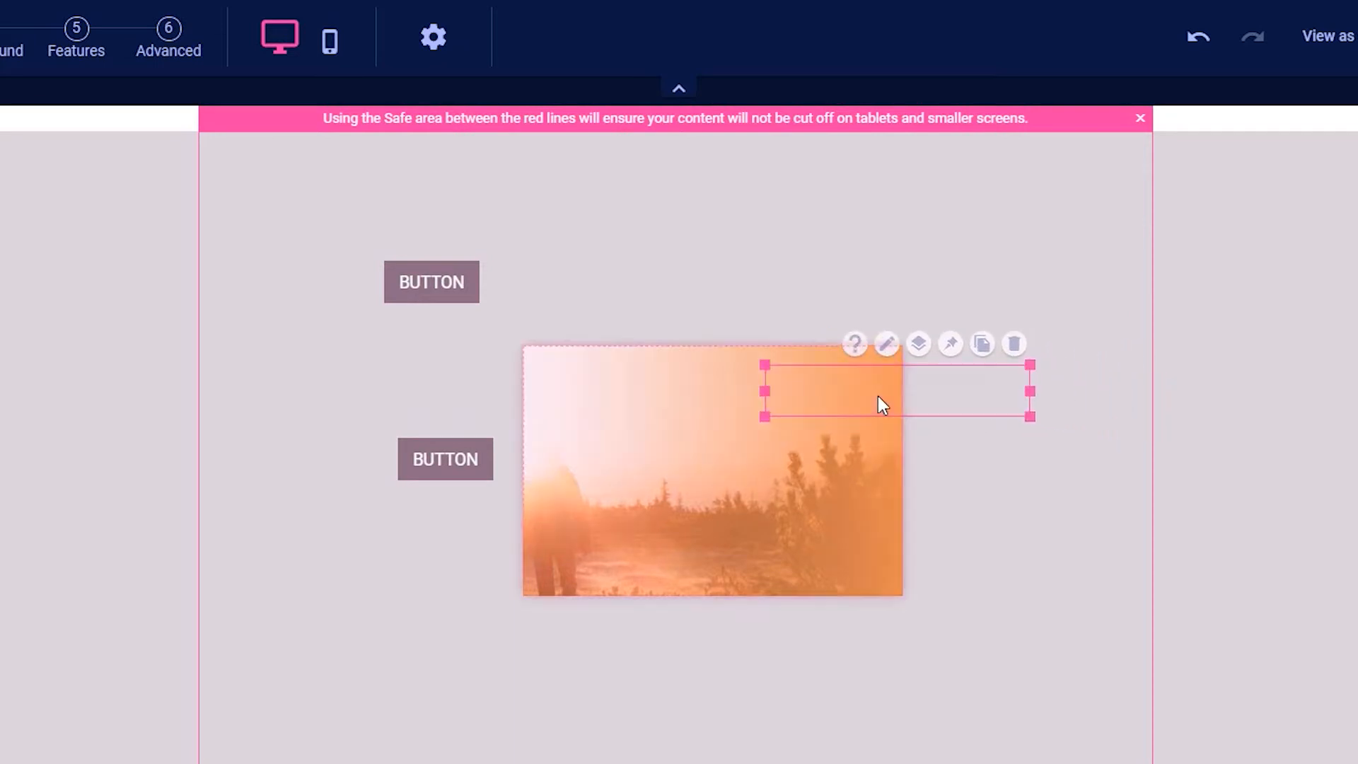
{"action": "mouse_move", "coordinate": [920, 346]}
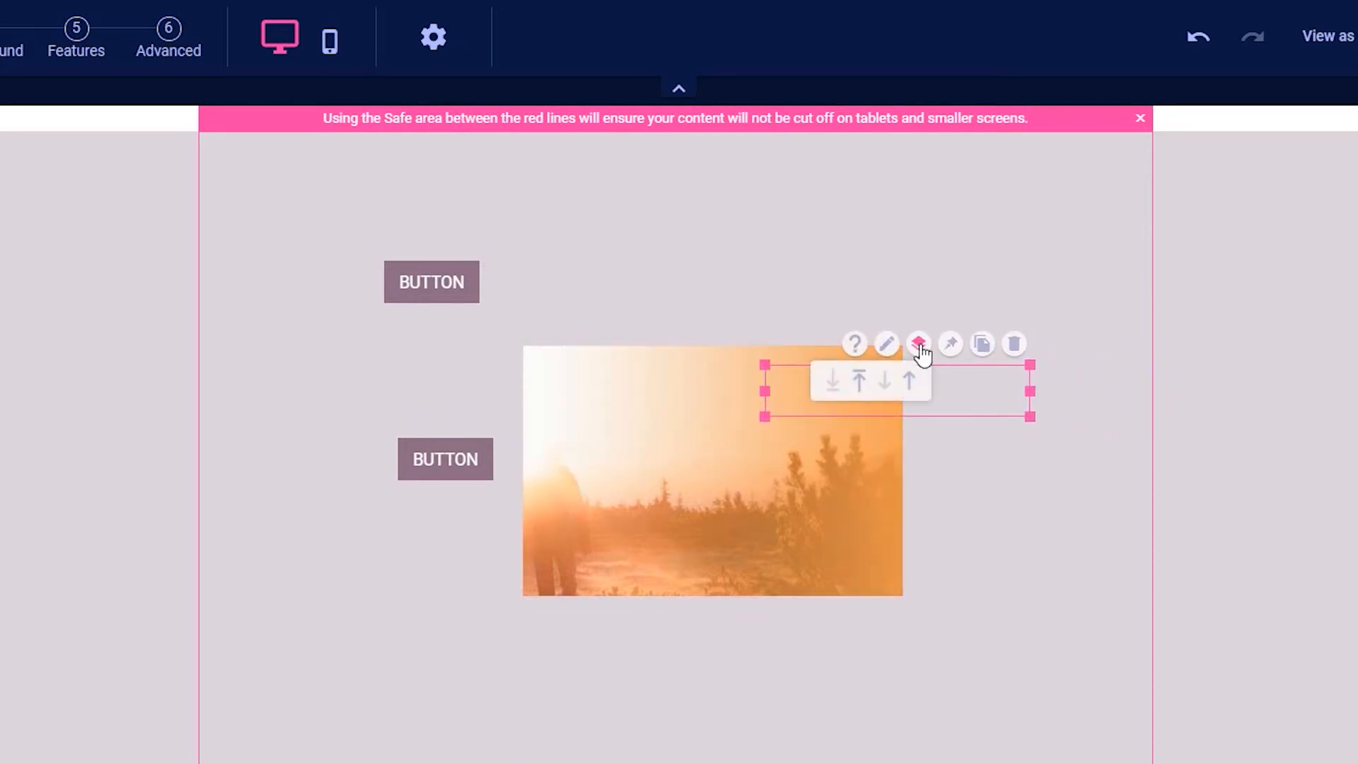
{"action": "left_click", "coordinate": [867, 386]}
Step: Open the upper button's settings and delete that button from the page
{"action": "left_click", "coordinate": [445, 287]}
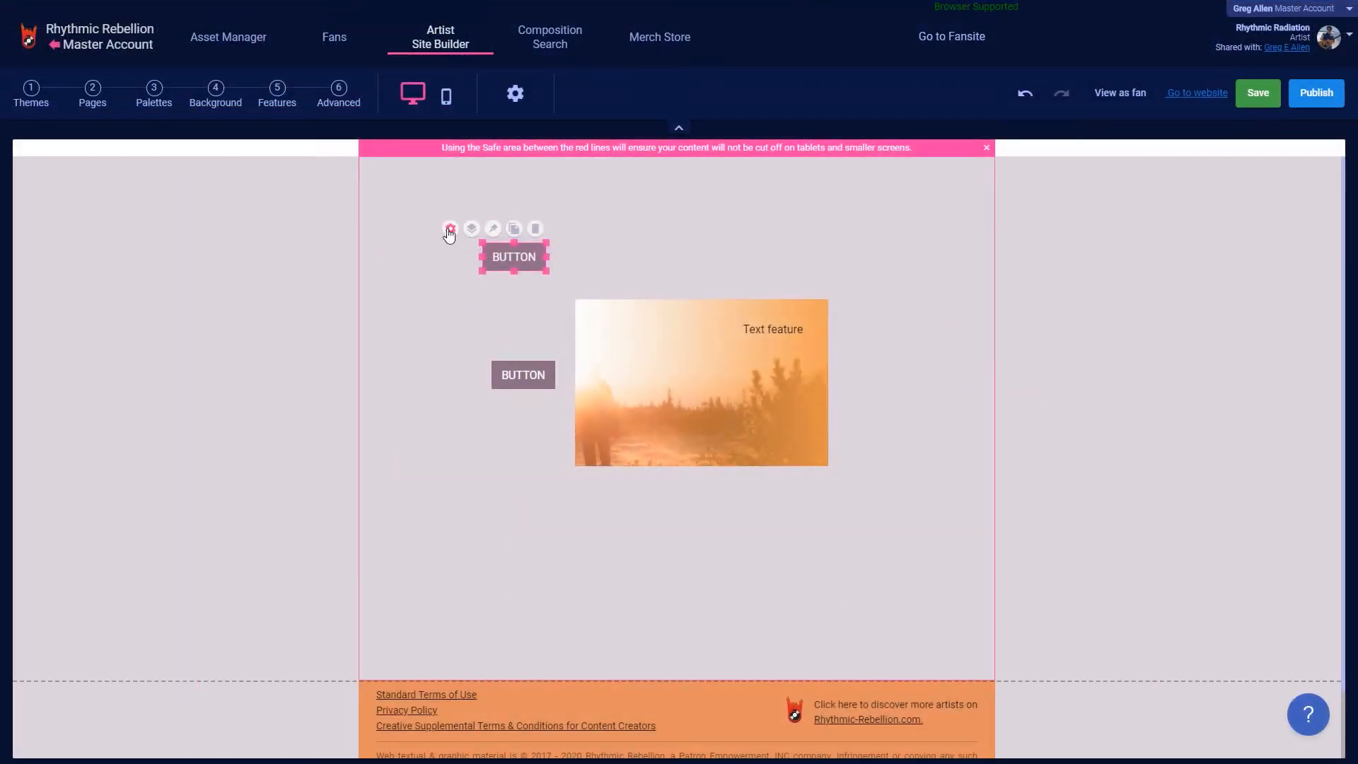
{"action": "left_click", "coordinate": [450, 229]}
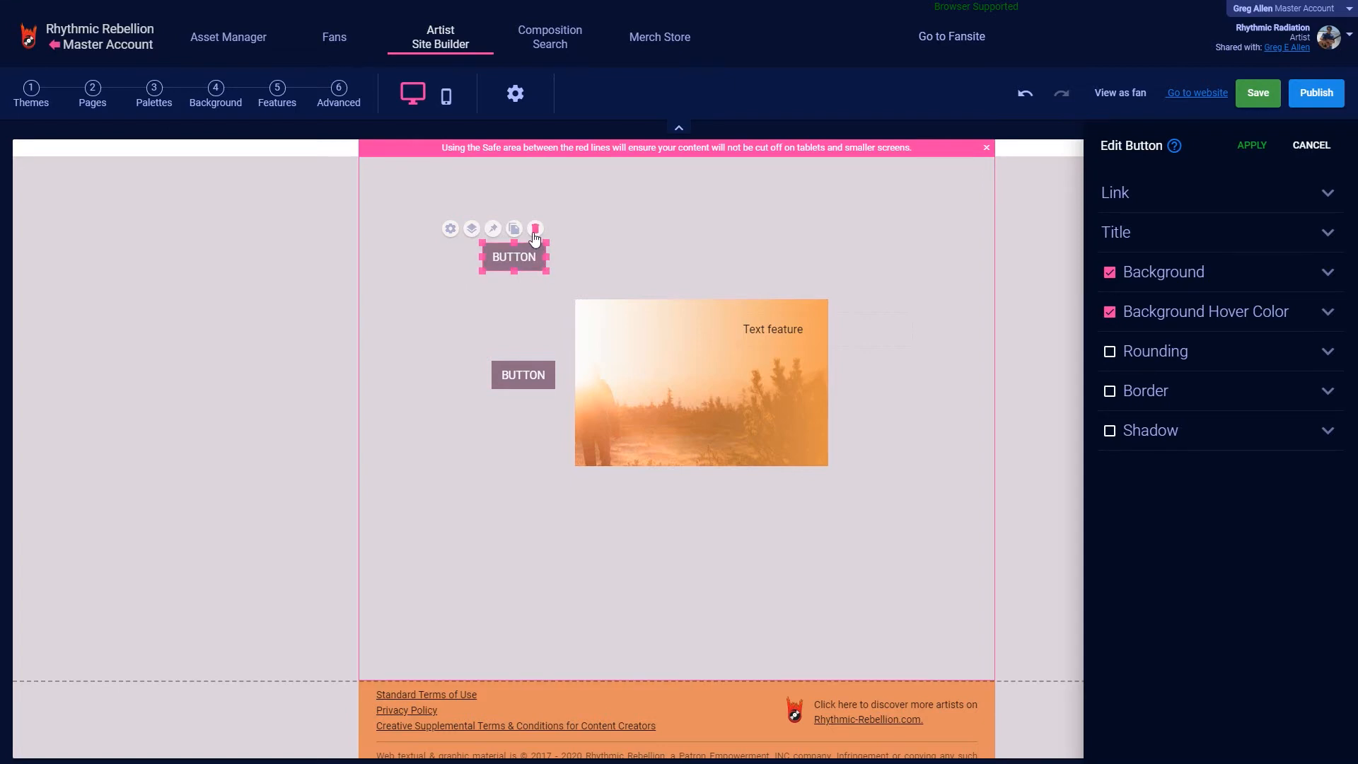
{"action": "left_click", "coordinate": [535, 232]}
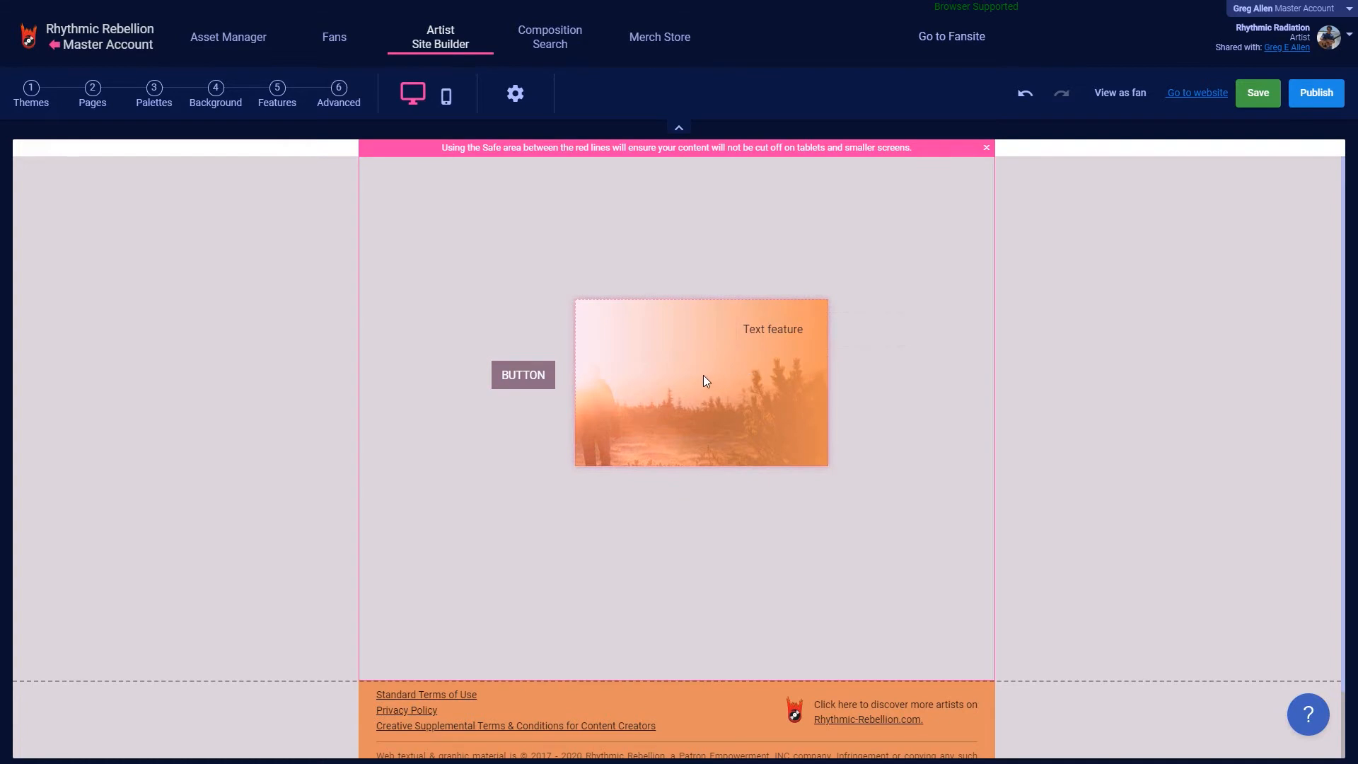
Step: Shorten the page by moving the dashed boundary above the footer upward
{"action": "scroll", "coordinate": [406, 568], "scroll_direction": "down", "scroll_amount": 1}
{"action": "scroll", "coordinate": [368, 594], "scroll_direction": "up", "scroll_amount": 1}
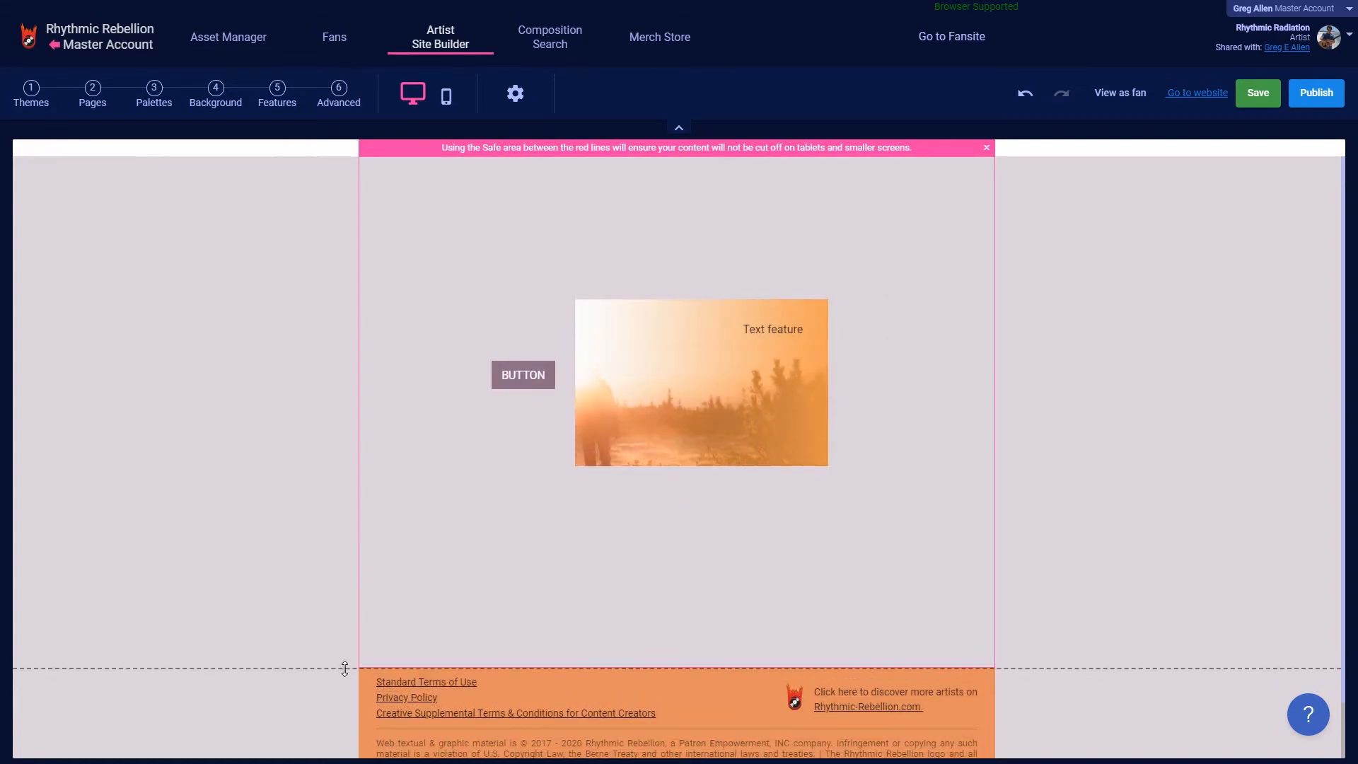
{"action": "left_click_drag", "start_coordinate": [345, 669], "coordinate": [408, 169]}
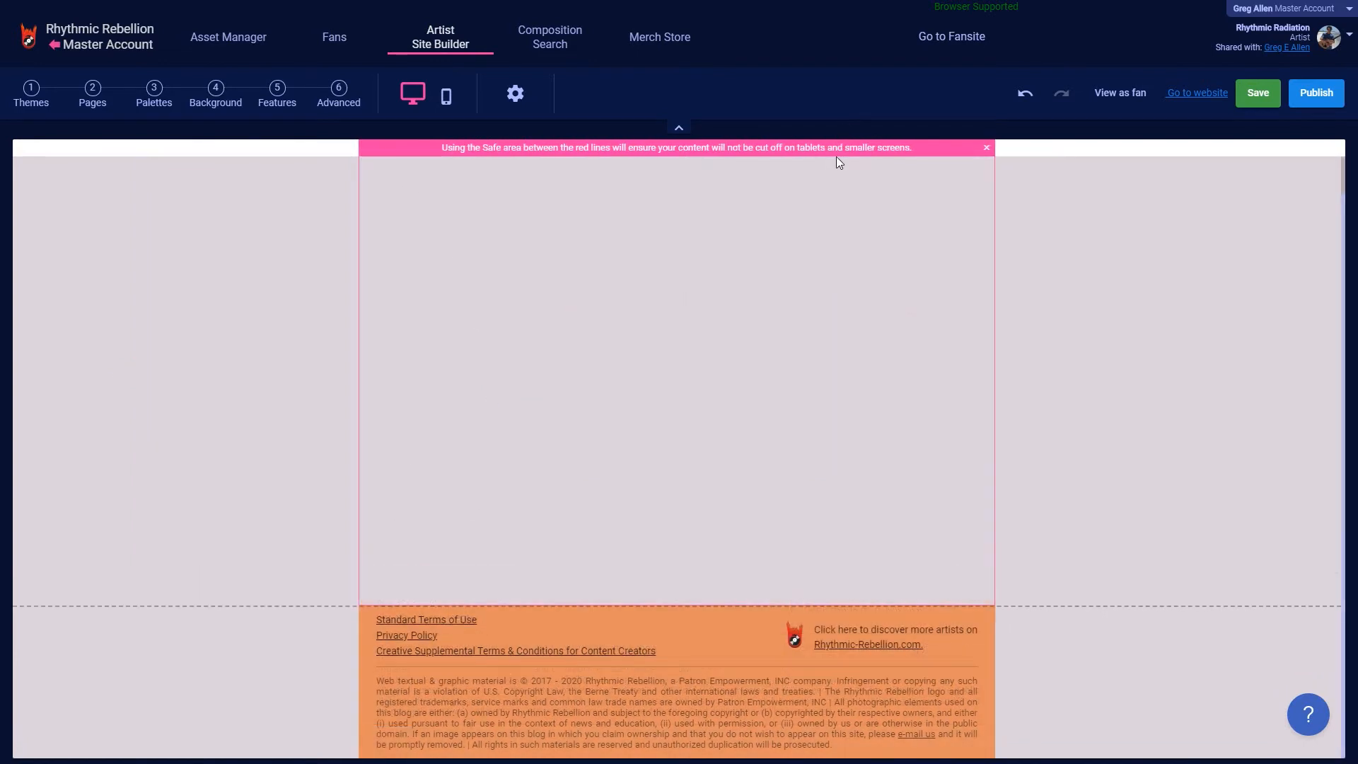
{"action": "scroll", "coordinate": [796, 239], "scroll_direction": "up", "scroll_amount": 1}
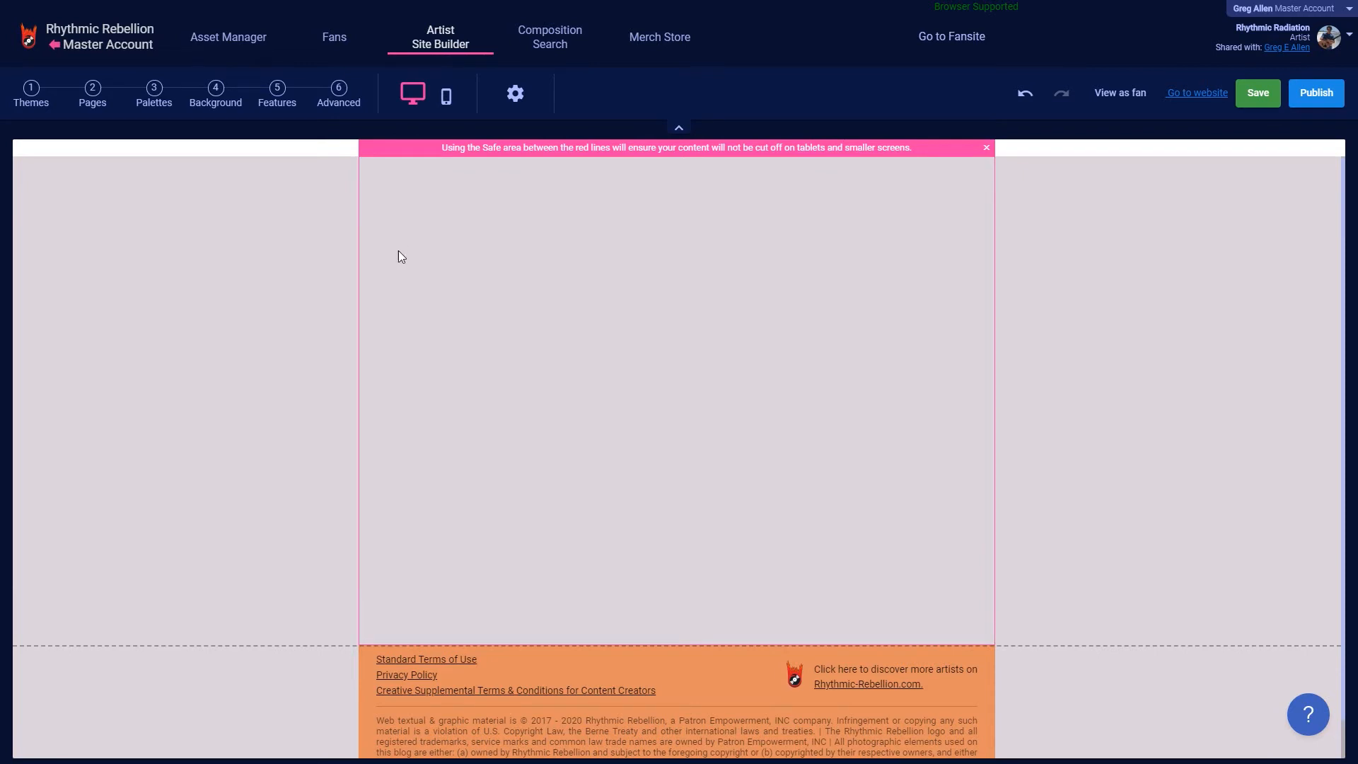
Step: Add a Menu feature to the page, place it centred at the page's upper edge and widen it
{"action": "left_click", "coordinate": [278, 99]}
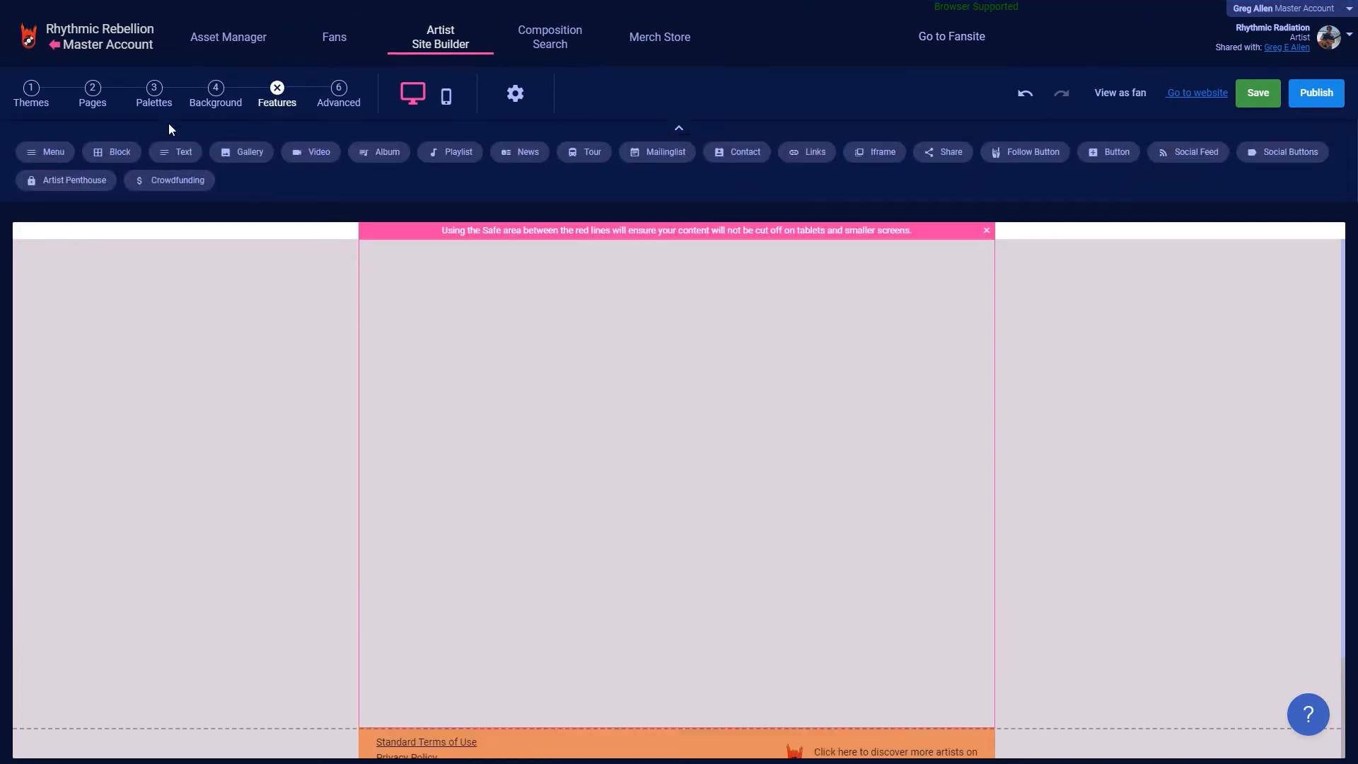
{"action": "left_click_drag", "start_coordinate": [44, 152], "coordinate": [417, 262]}
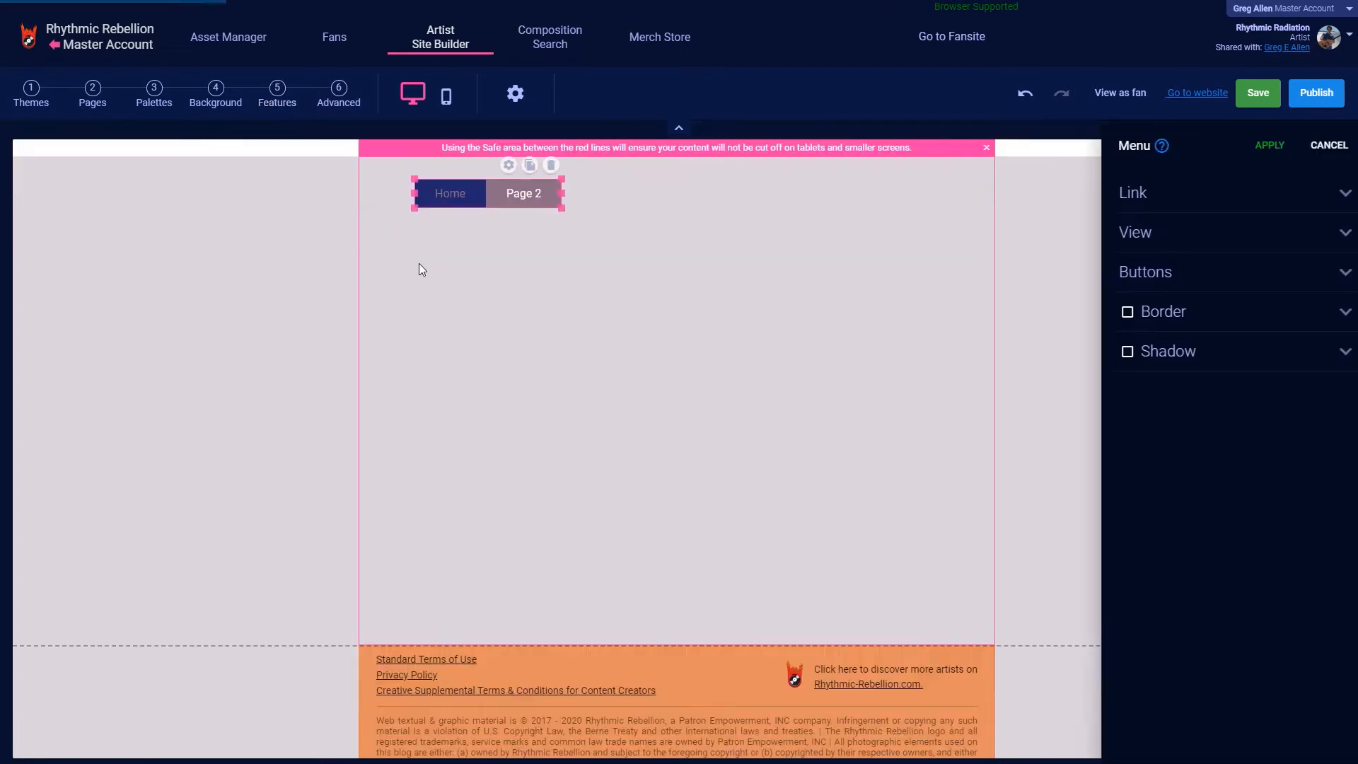
{"action": "left_click_drag", "start_coordinate": [477, 201], "coordinate": [666, 181]}
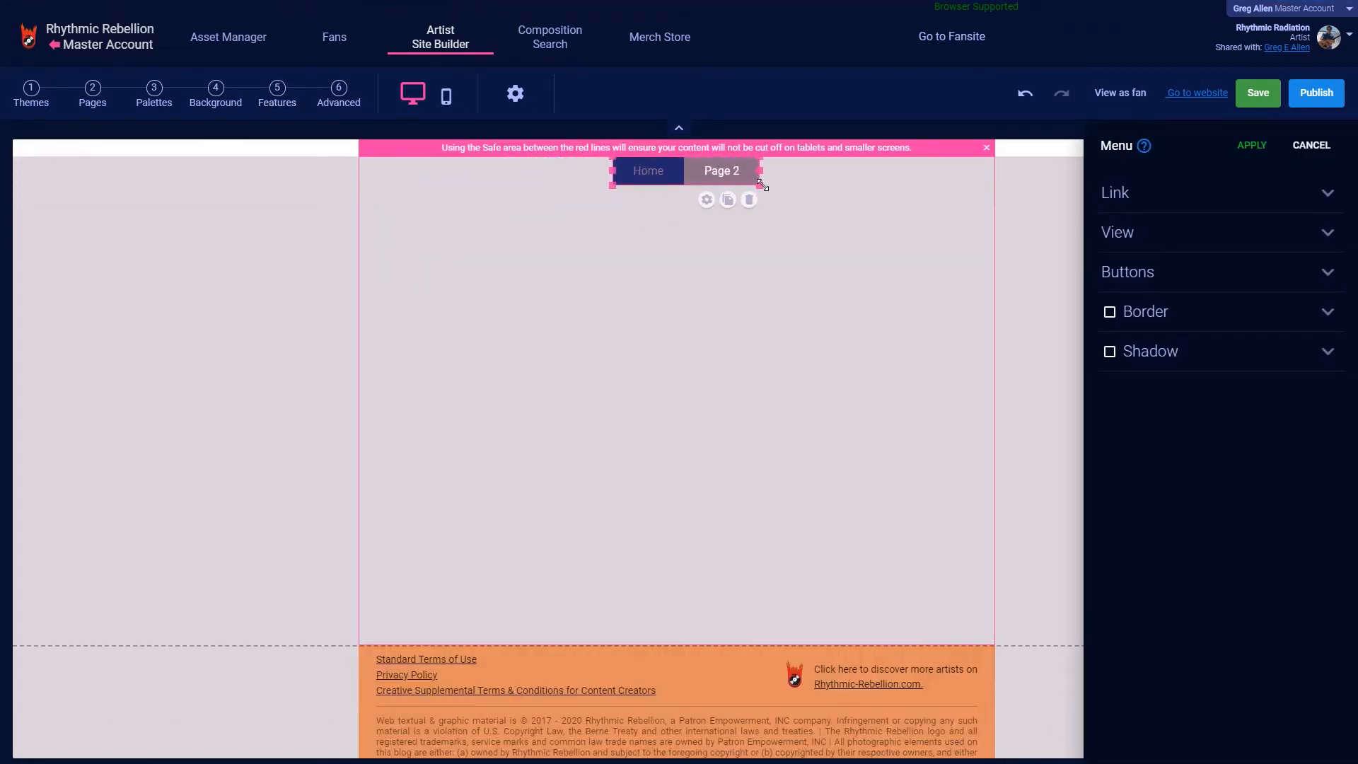
{"action": "left_click_drag", "start_coordinate": [762, 185], "coordinate": [714, 176]}
Step: Add a third link to the menu after Home and Page 2
{"action": "left_click", "coordinate": [1233, 194]}
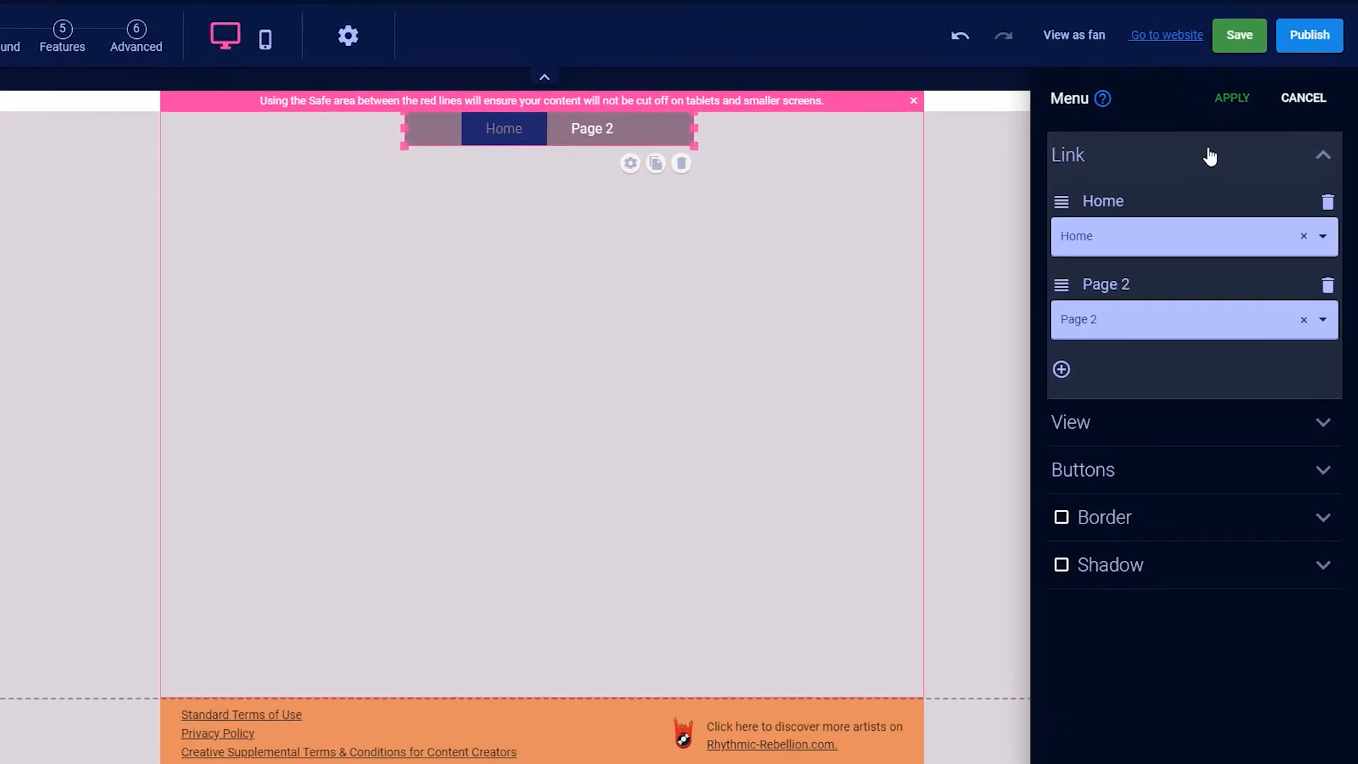
{"action": "left_click", "coordinate": [1062, 370]}
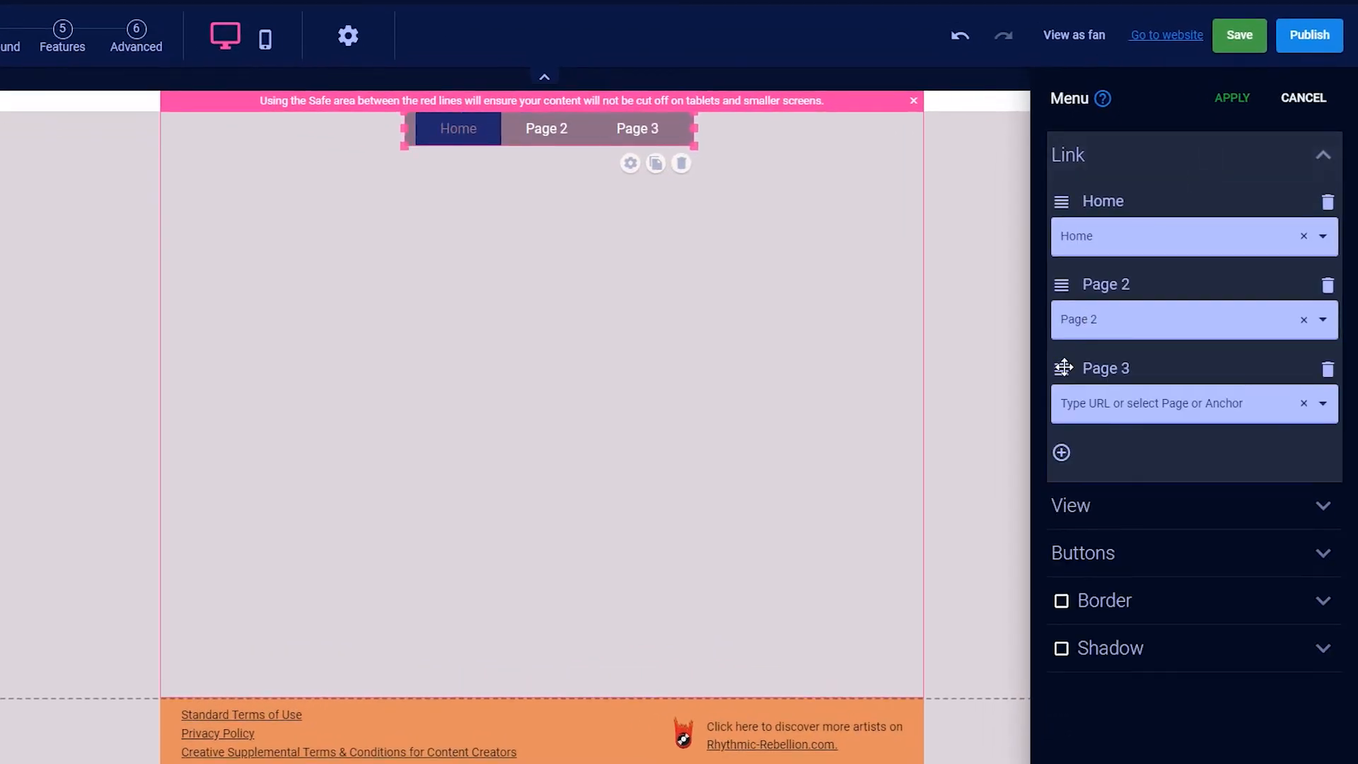
{"action": "left_click", "coordinate": [1100, 411]}
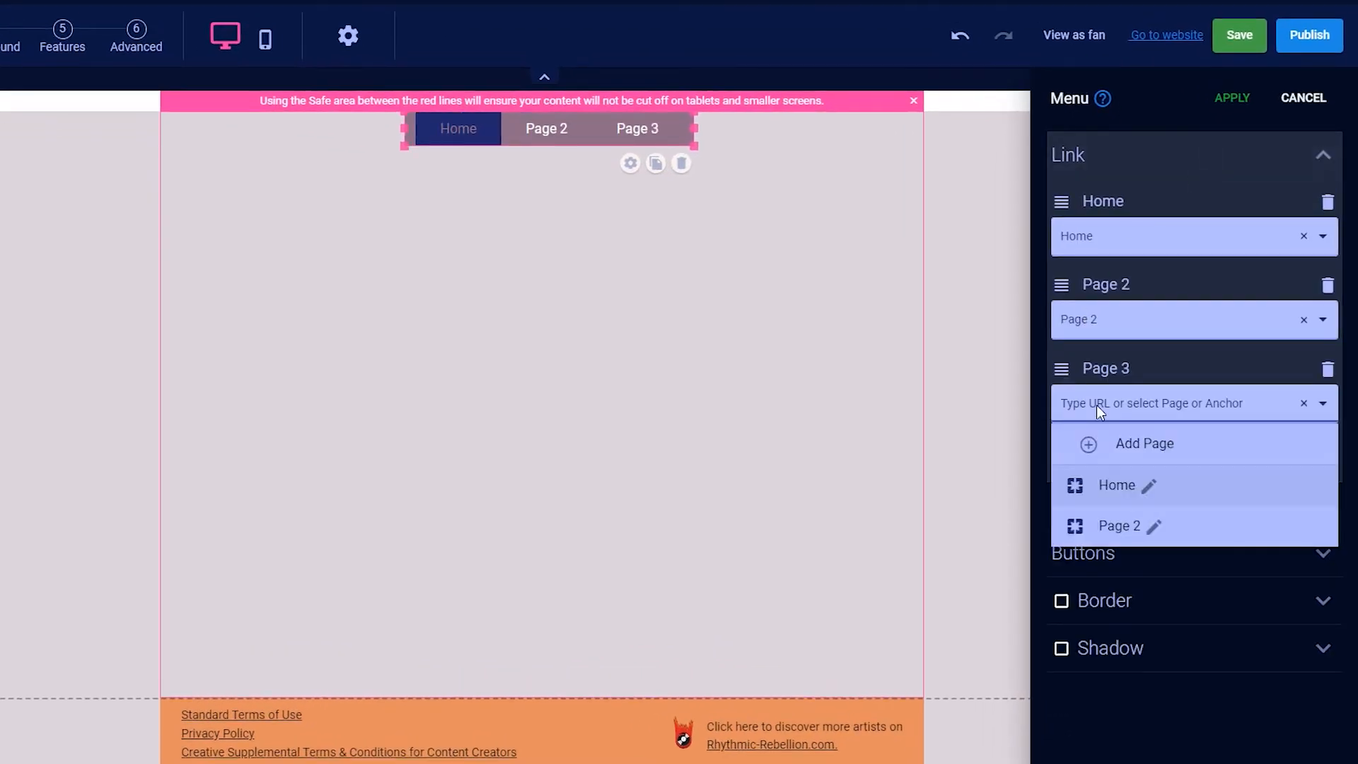
{"action": "left_click", "coordinate": [1094, 452]}
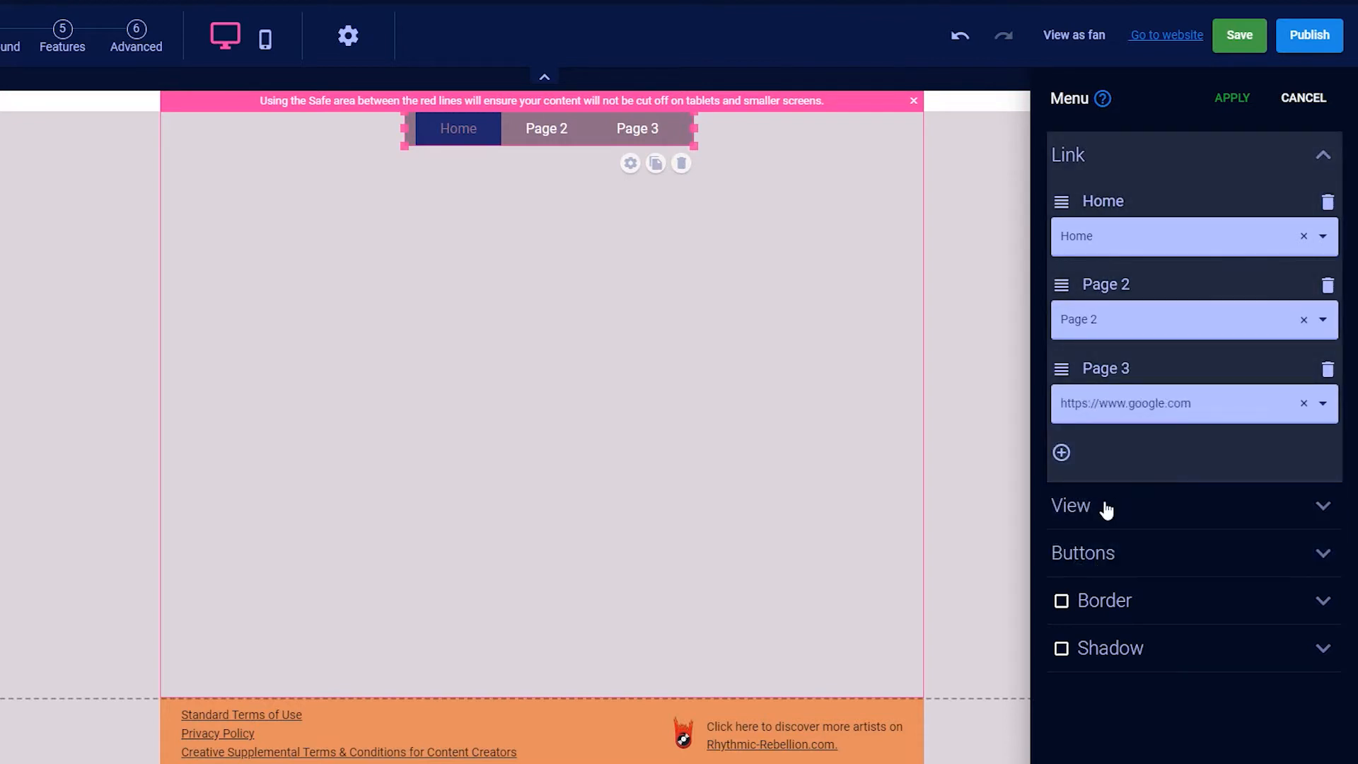
Step: Examine the background colour options in the menu's view settings, including its on/off state, colour palette and opacity
{"action": "left_click", "coordinate": [1106, 508]}
{"action": "scroll", "coordinate": [1108, 510], "scroll_direction": "down", "scroll_amount": 1}
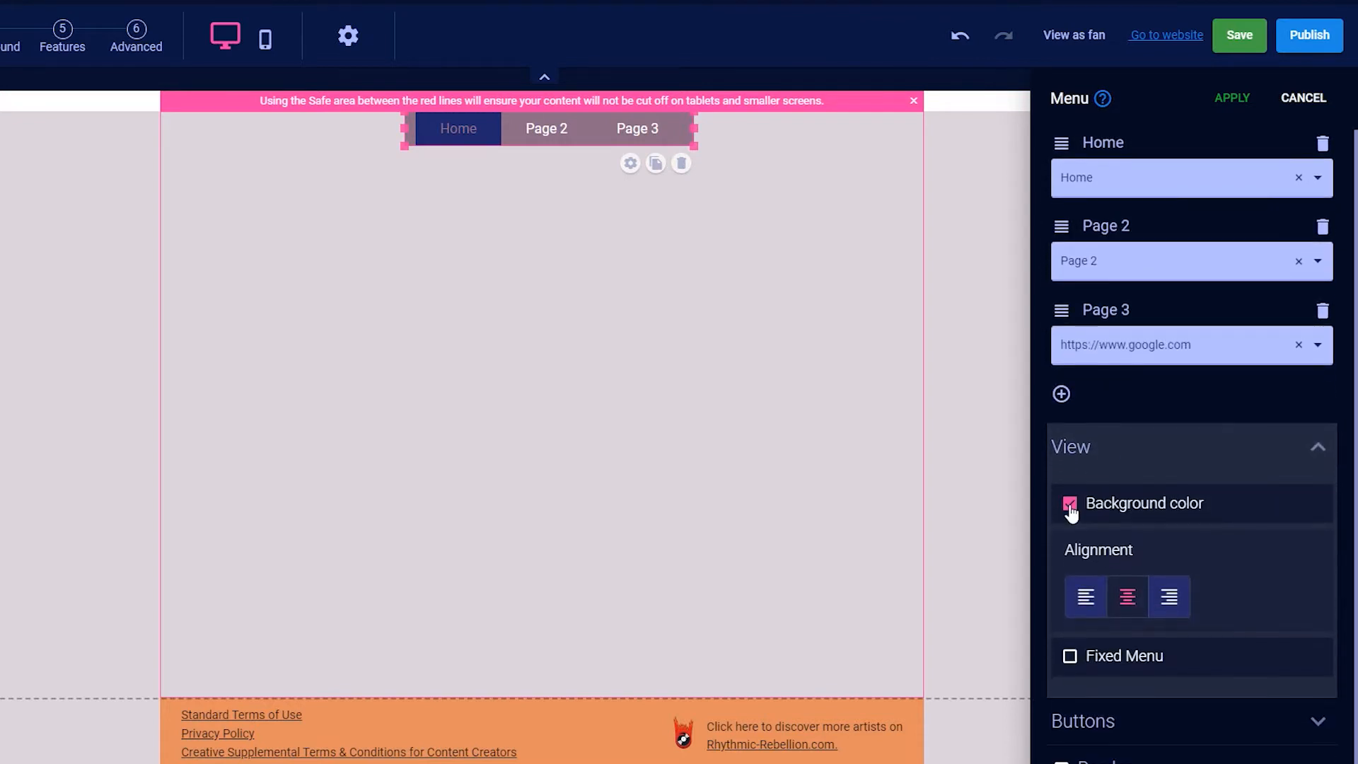
{"action": "left_click", "coordinate": [1070, 504]}
{"action": "left_click", "coordinate": [1070, 505]}
{"action": "scroll", "coordinate": [1073, 514], "scroll_direction": "down", "scroll_amount": 5}
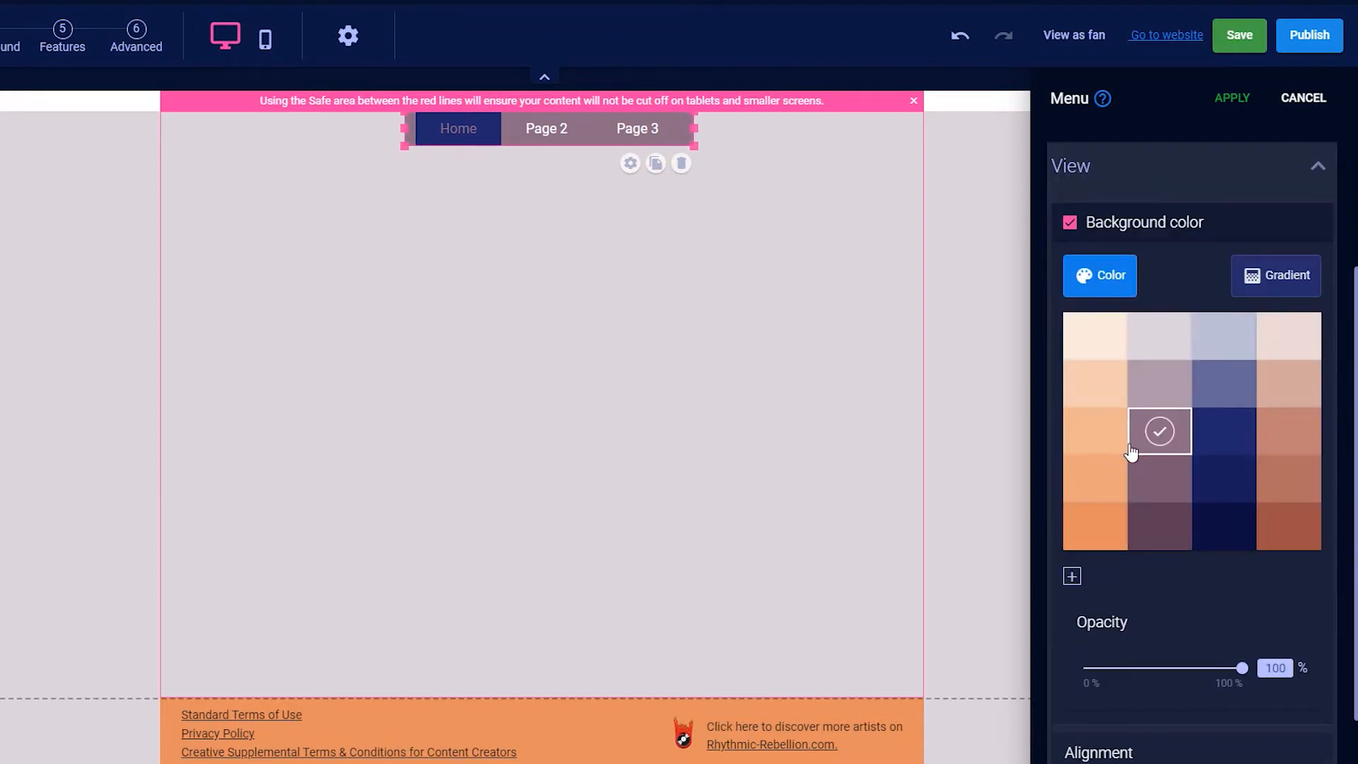
{"action": "scroll", "coordinate": [1133, 446], "scroll_direction": "down", "scroll_amount": 2}
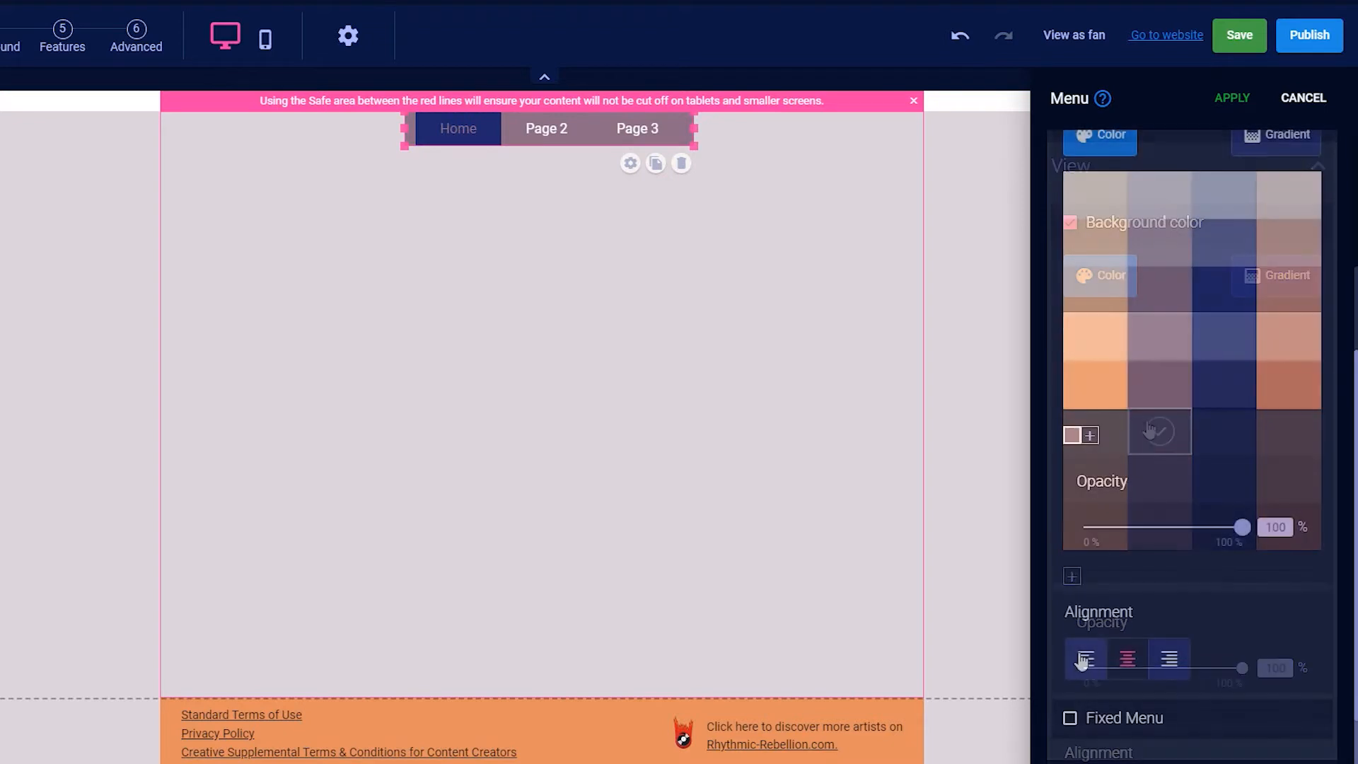
Step: Try left and right alignment for the menu items and return them to centre alignment
{"action": "left_click", "coordinate": [1086, 658]}
{"action": "left_click", "coordinate": [1164, 658]}
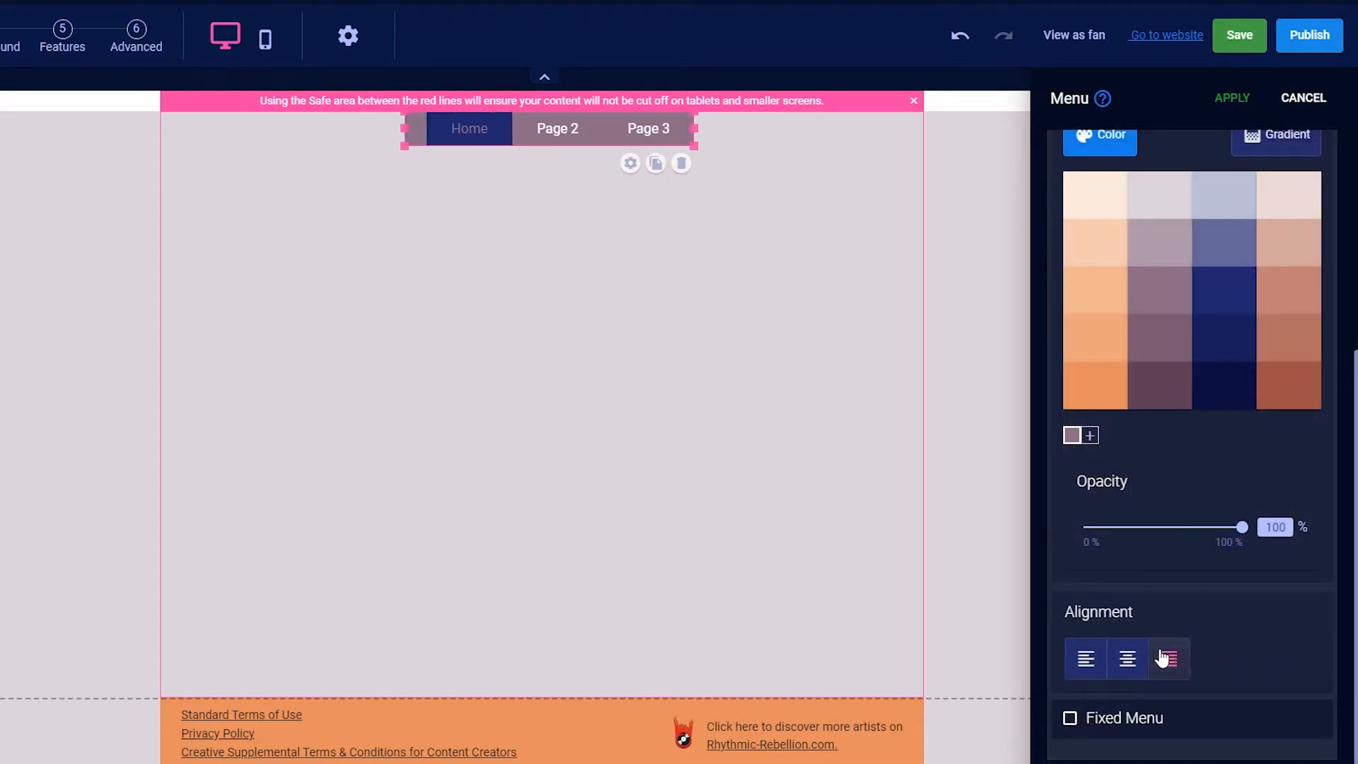
{"action": "left_click", "coordinate": [1132, 658]}
Step: Enable the Fixed Menu option and test how the menu behaves while the page moves
{"action": "scroll", "coordinate": [1140, 665], "scroll_direction": "down", "scroll_amount": 1}
{"action": "scroll", "coordinate": [1139, 665], "scroll_direction": "down", "scroll_amount": 1}
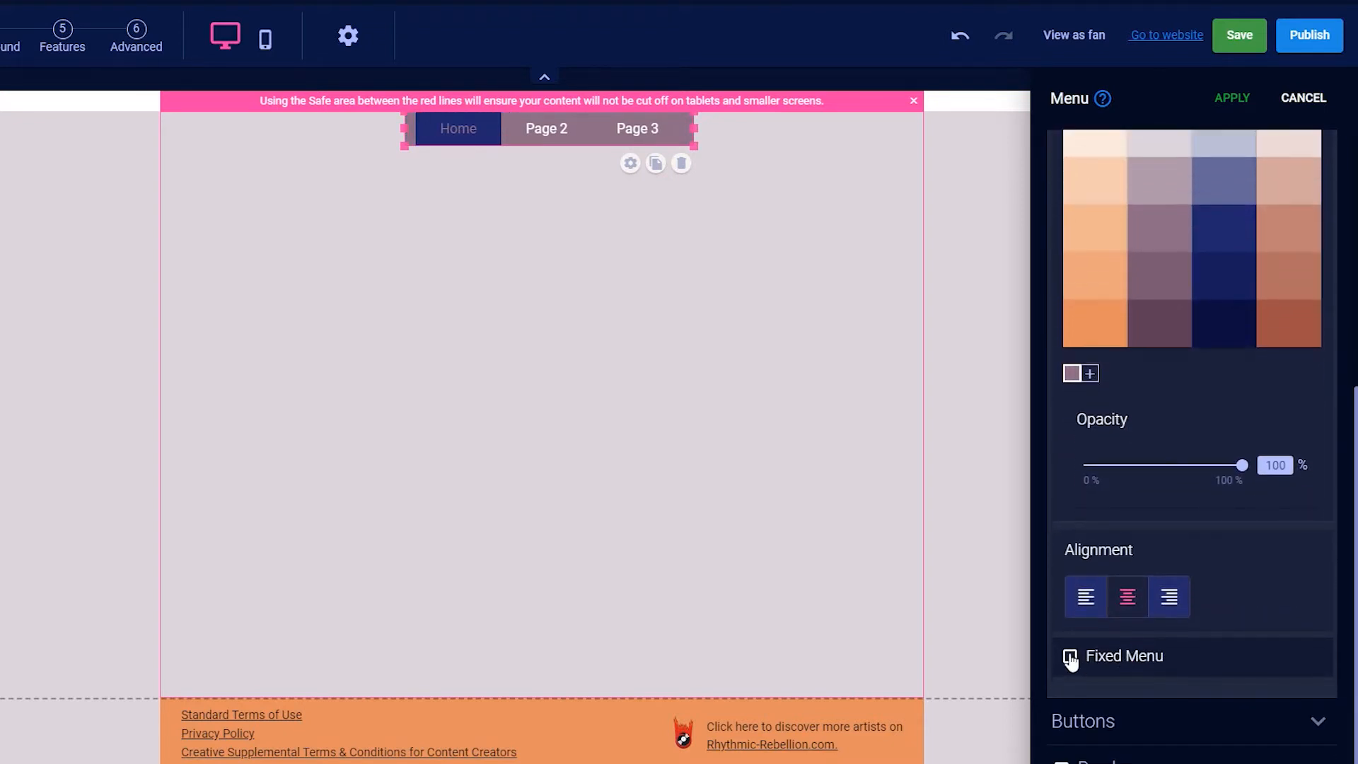
{"action": "left_click", "coordinate": [1070, 656]}
{"action": "scroll", "coordinate": [892, 623], "scroll_direction": "down", "scroll_amount": 1}
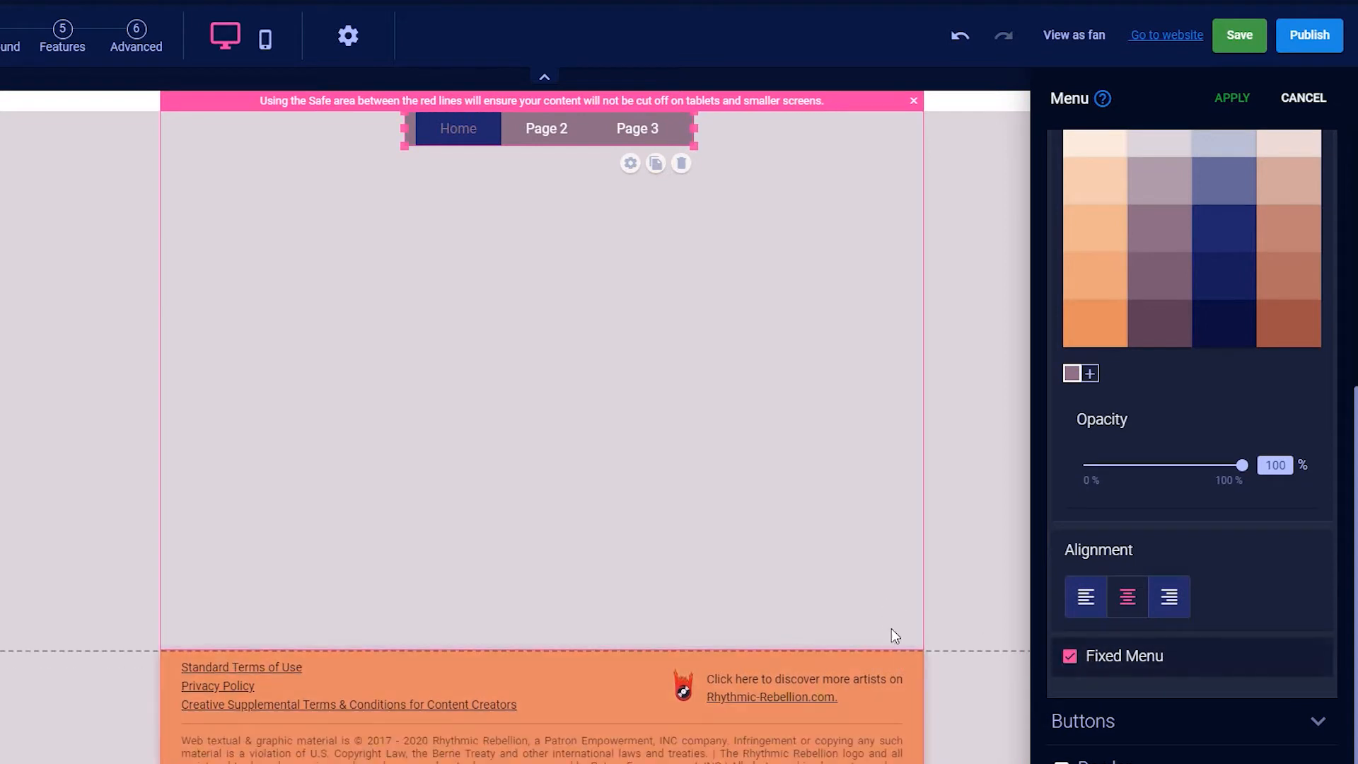
{"action": "scroll", "coordinate": [889, 620], "scroll_direction": "up", "scroll_amount": 1}
{"action": "scroll", "coordinate": [889, 620], "scroll_direction": "down", "scroll_amount": 1}
{"action": "scroll", "coordinate": [889, 620], "scroll_direction": "up", "scroll_amount": 1}
{"action": "scroll", "coordinate": [889, 619], "scroll_direction": "down", "scroll_amount": 1}
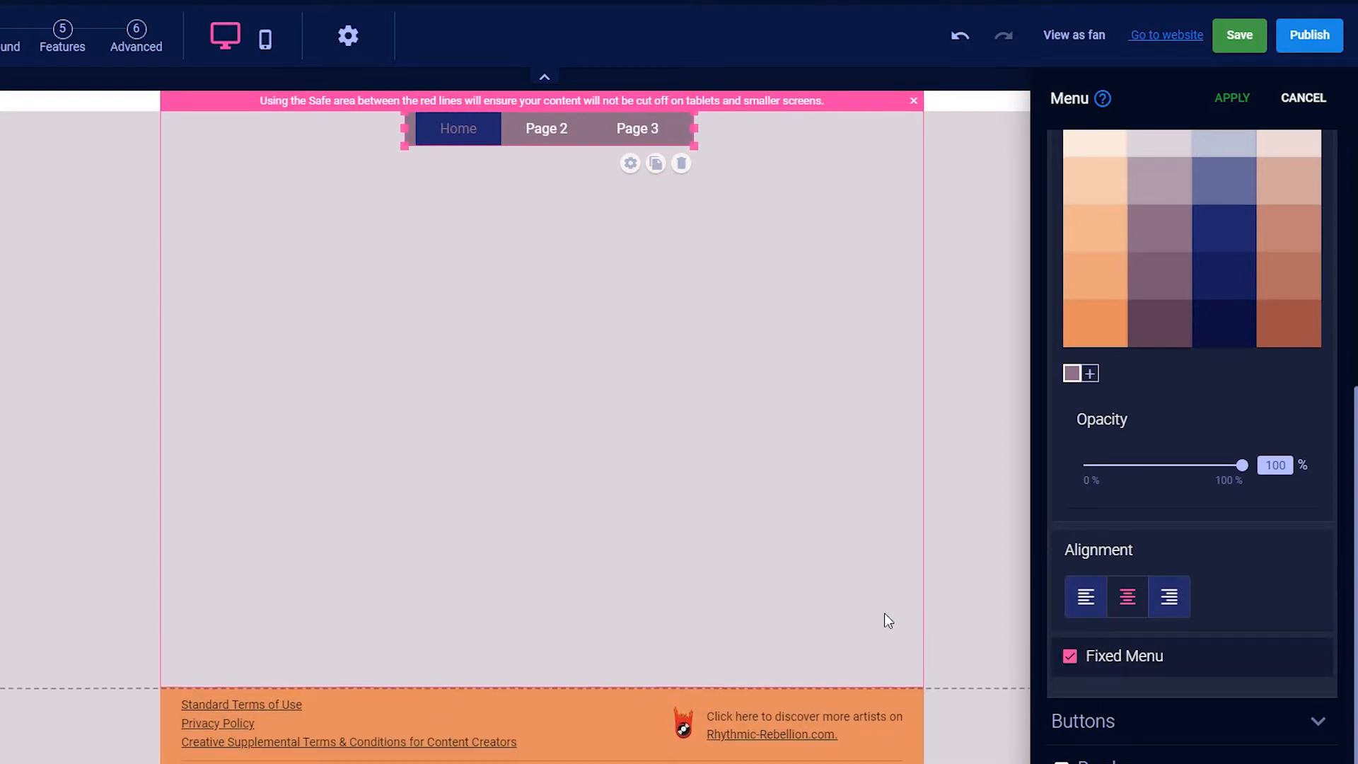
{"action": "scroll", "coordinate": [889, 620], "scroll_direction": "up", "scroll_amount": 1}
{"action": "scroll", "coordinate": [889, 619], "scroll_direction": "down", "scroll_amount": 1}
Step: Disable the Fixed Menu option and compare the menu's behaviour while the page moves
{"action": "left_click", "coordinate": [1068, 657]}
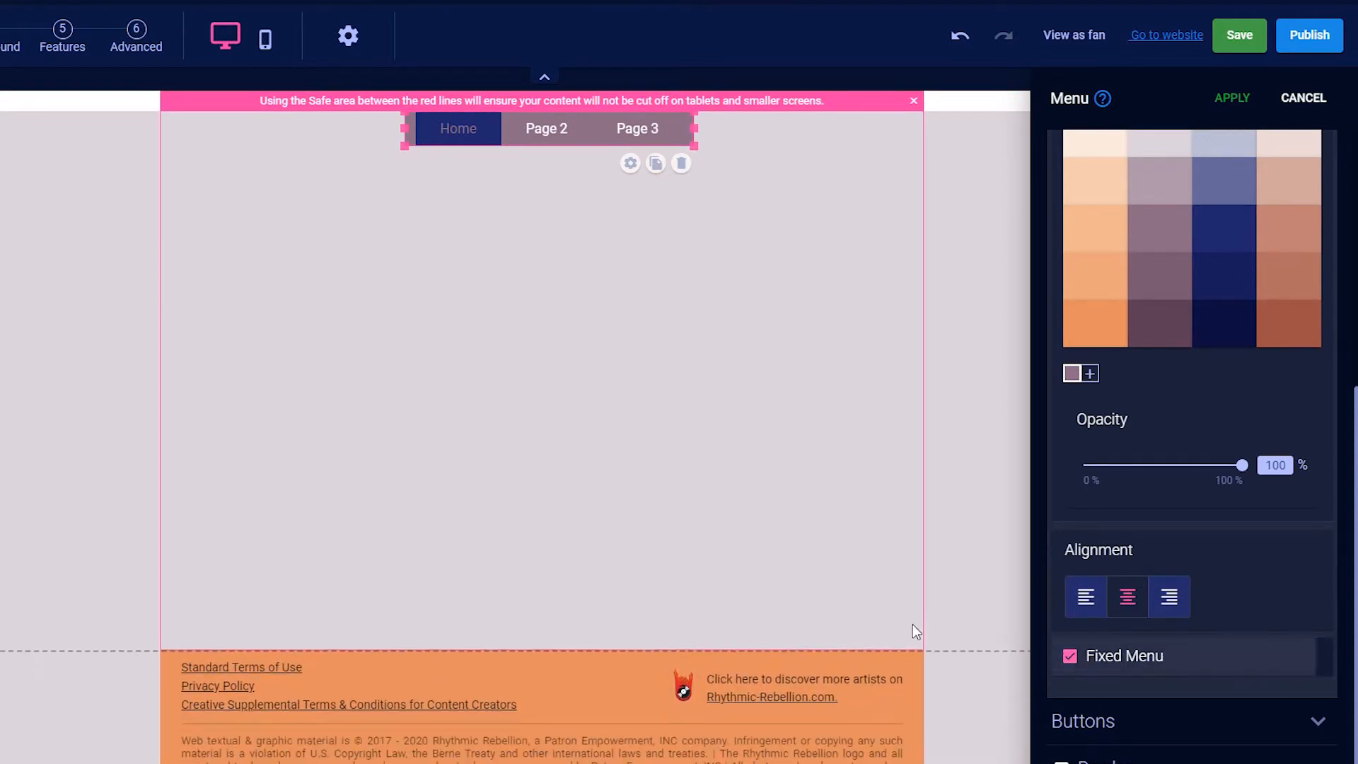
{"action": "scroll", "coordinate": [889, 623], "scroll_direction": "up", "scroll_amount": 1}
{"action": "scroll", "coordinate": [877, 616], "scroll_direction": "down", "scroll_amount": 1}
{"action": "scroll", "coordinate": [877, 617], "scroll_direction": "up", "scroll_amount": 1}
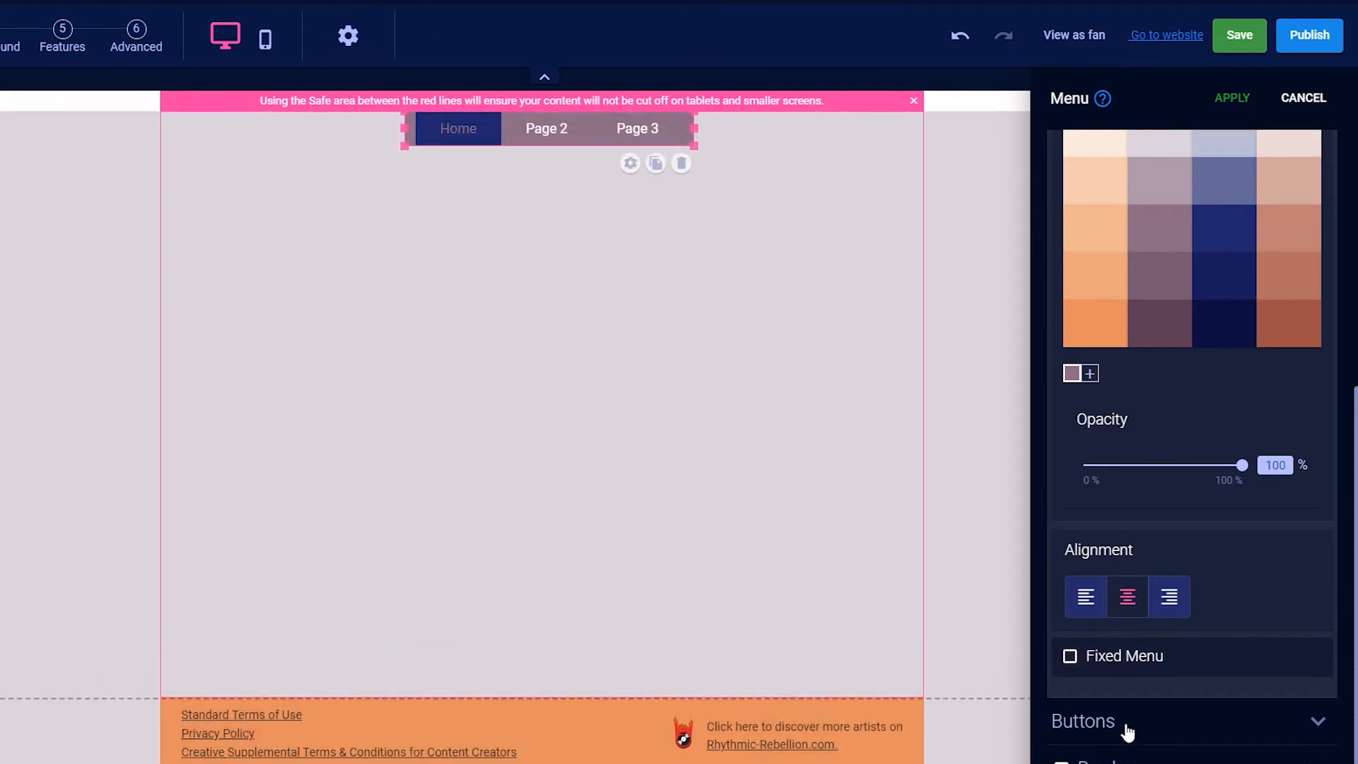
Step: Set the menu buttons' text size to 17 px and their text colour to the pale grey-lilac palette swatch
{"action": "left_click", "coordinate": [1138, 729]}
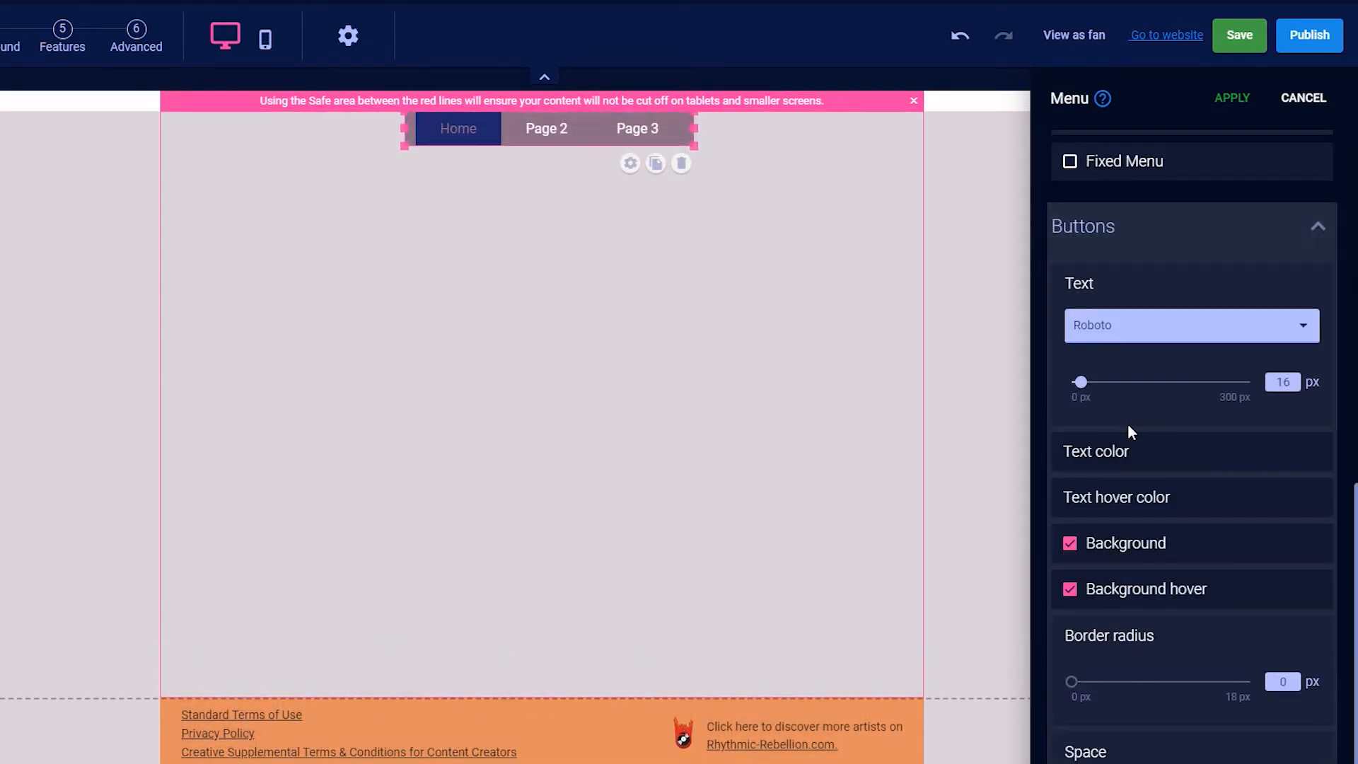
{"action": "left_click", "coordinate": [1082, 383]}
{"action": "left_click", "coordinate": [1137, 468]}
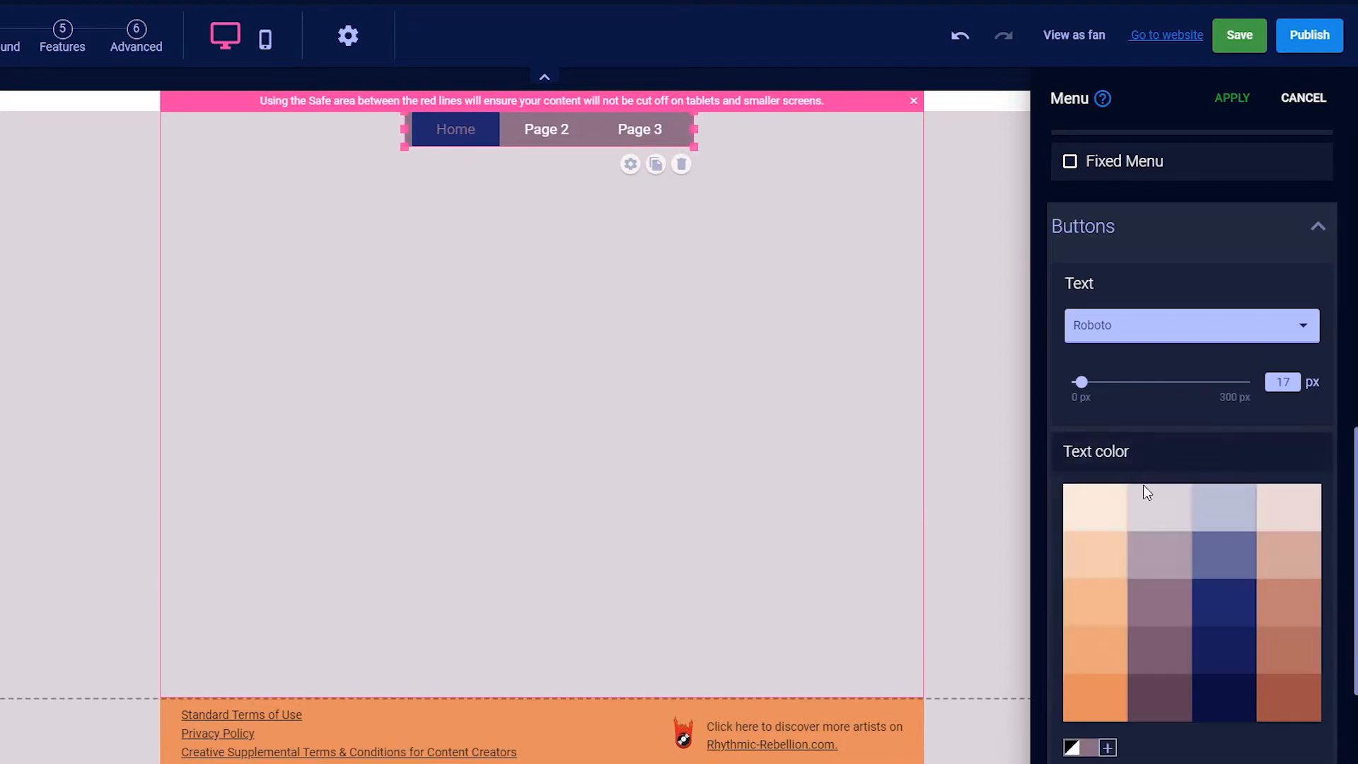
{"action": "left_click", "coordinate": [1167, 520]}
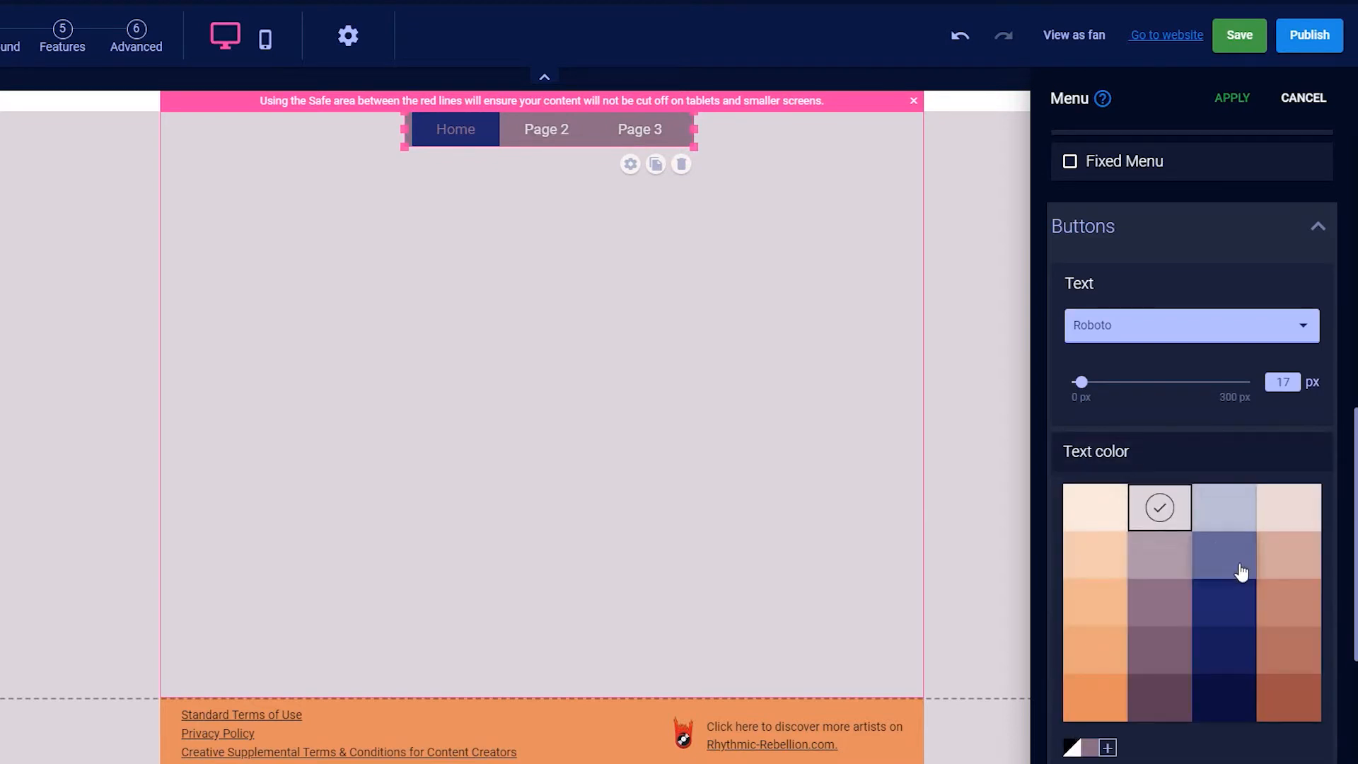
Step: Round the menu buttons with an 18 px border radius and space them 12 px apart
{"action": "left_click_drag", "start_coordinate": [1072, 565], "coordinate": [1250, 564]}
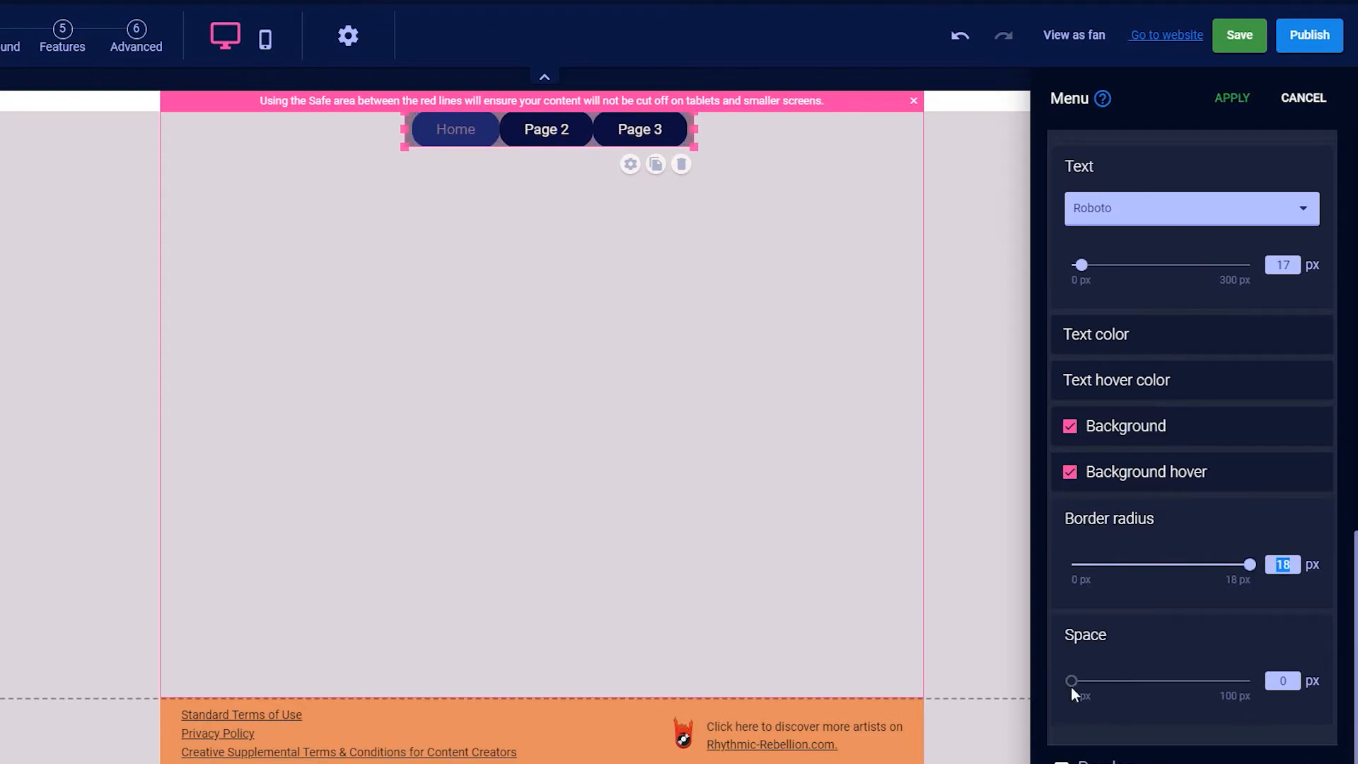
{"action": "mouse_move", "coordinate": [1072, 685]}
{"action": "left_mouse_down"}
{"action": "mouse_move", "coordinate": [1132, 676]}
{"action": "mouse_move", "coordinate": [1093, 681]}
{"action": "left_mouse_up"}
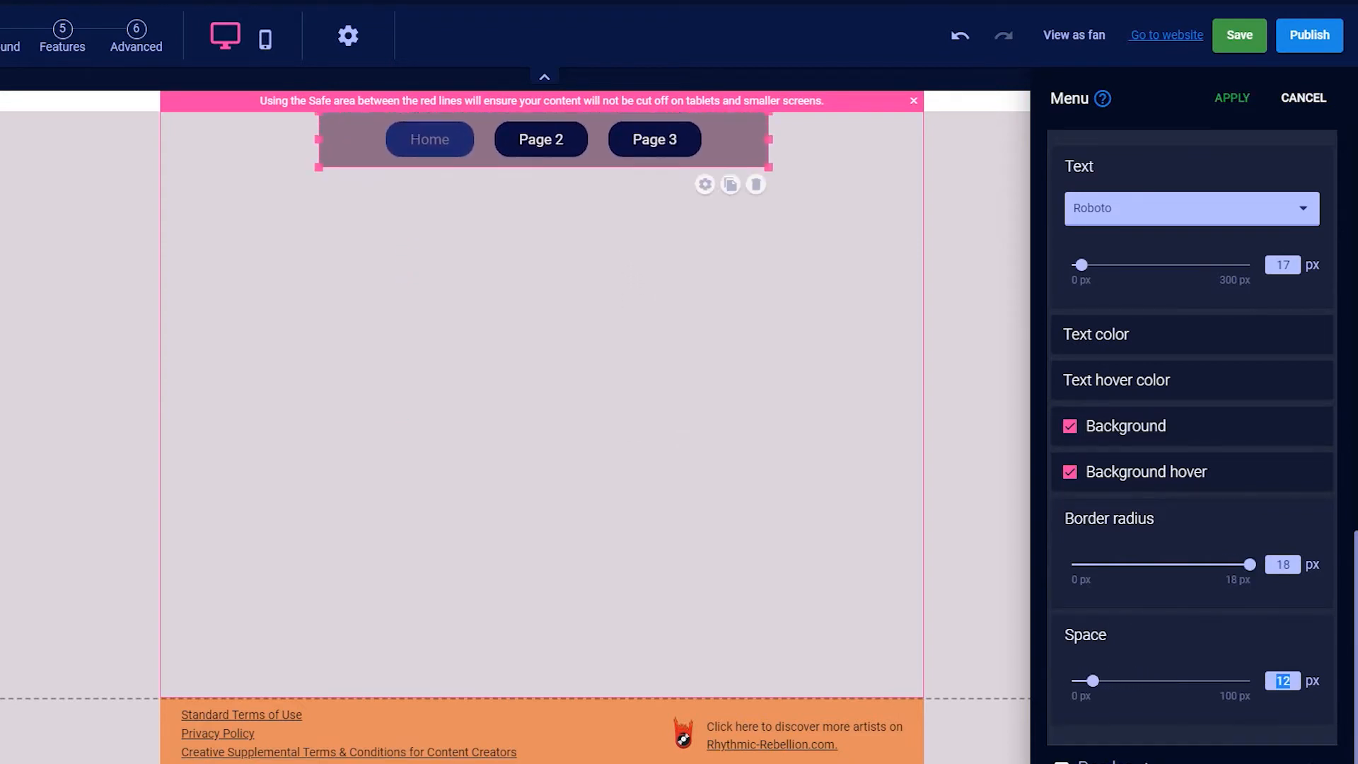
Step: Enable the menu's border on all four sides and set its size to 7 px
{"action": "left_click", "coordinate": [1152, 751]}
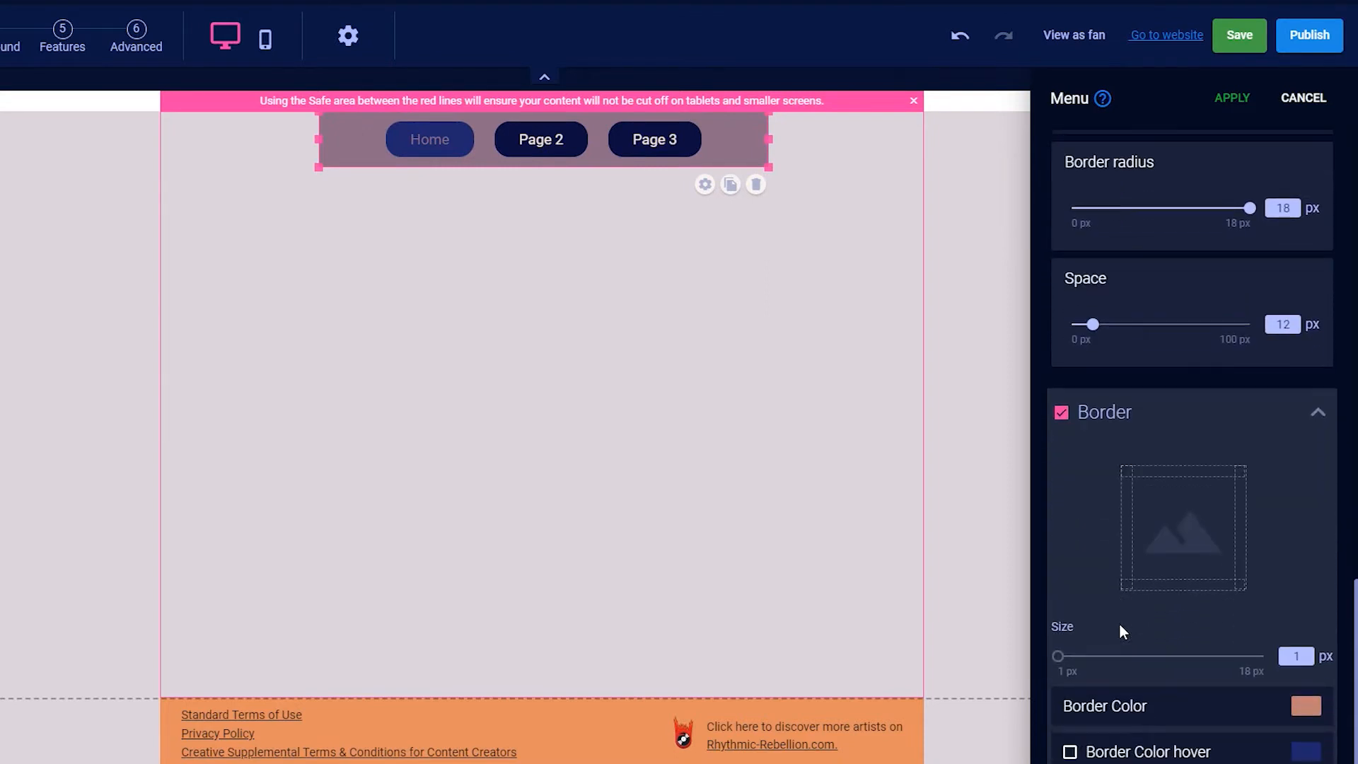
{"action": "left_click_drag", "start_coordinate": [1064, 656], "coordinate": [1069, 657]}
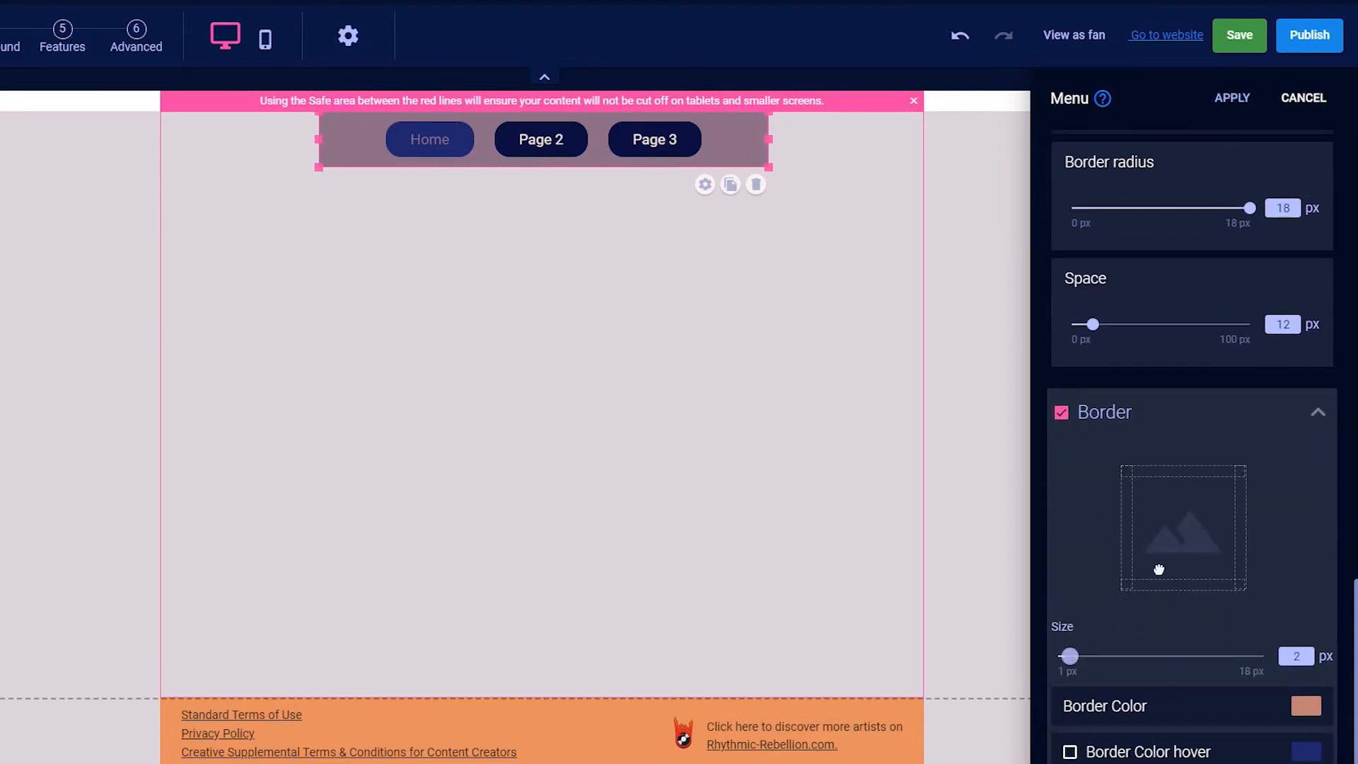
{"action": "left_click", "coordinate": [1128, 536]}
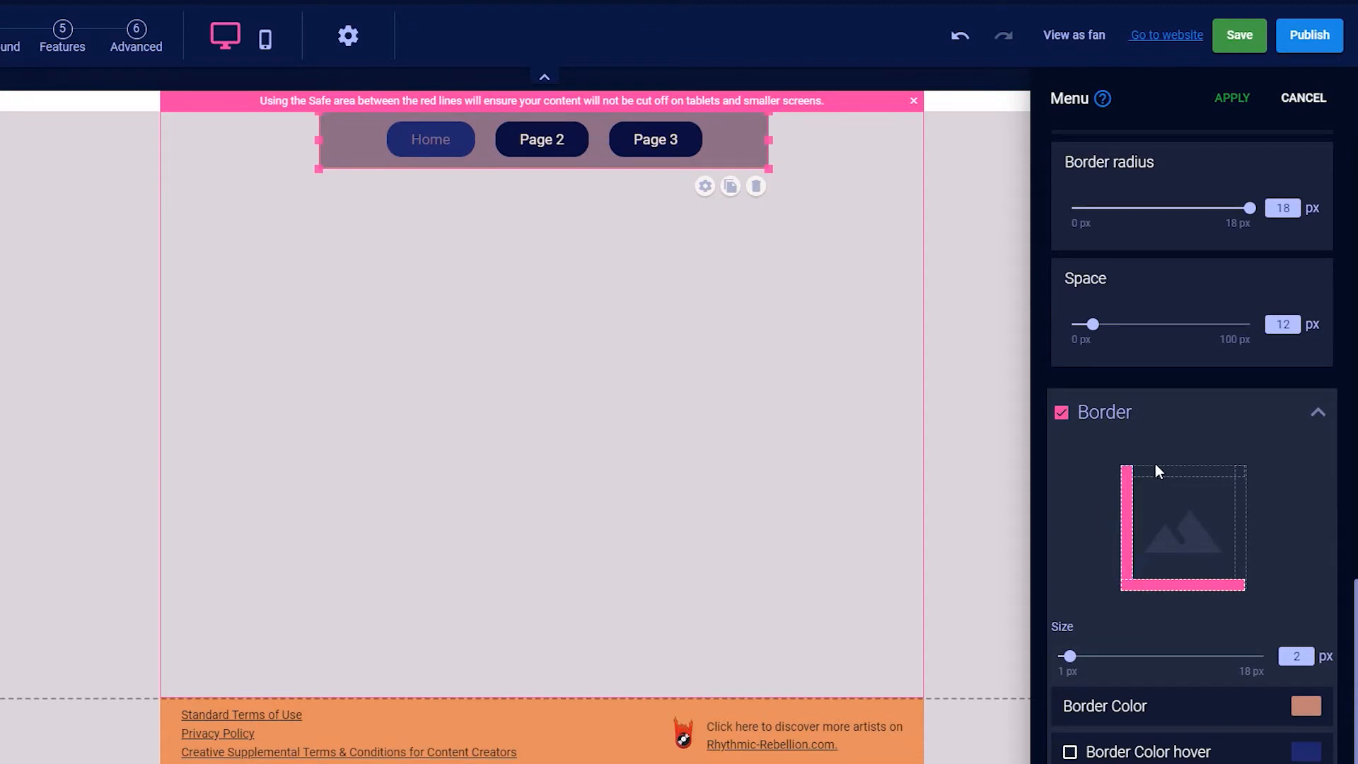
{"action": "left_click", "coordinate": [1239, 518]}
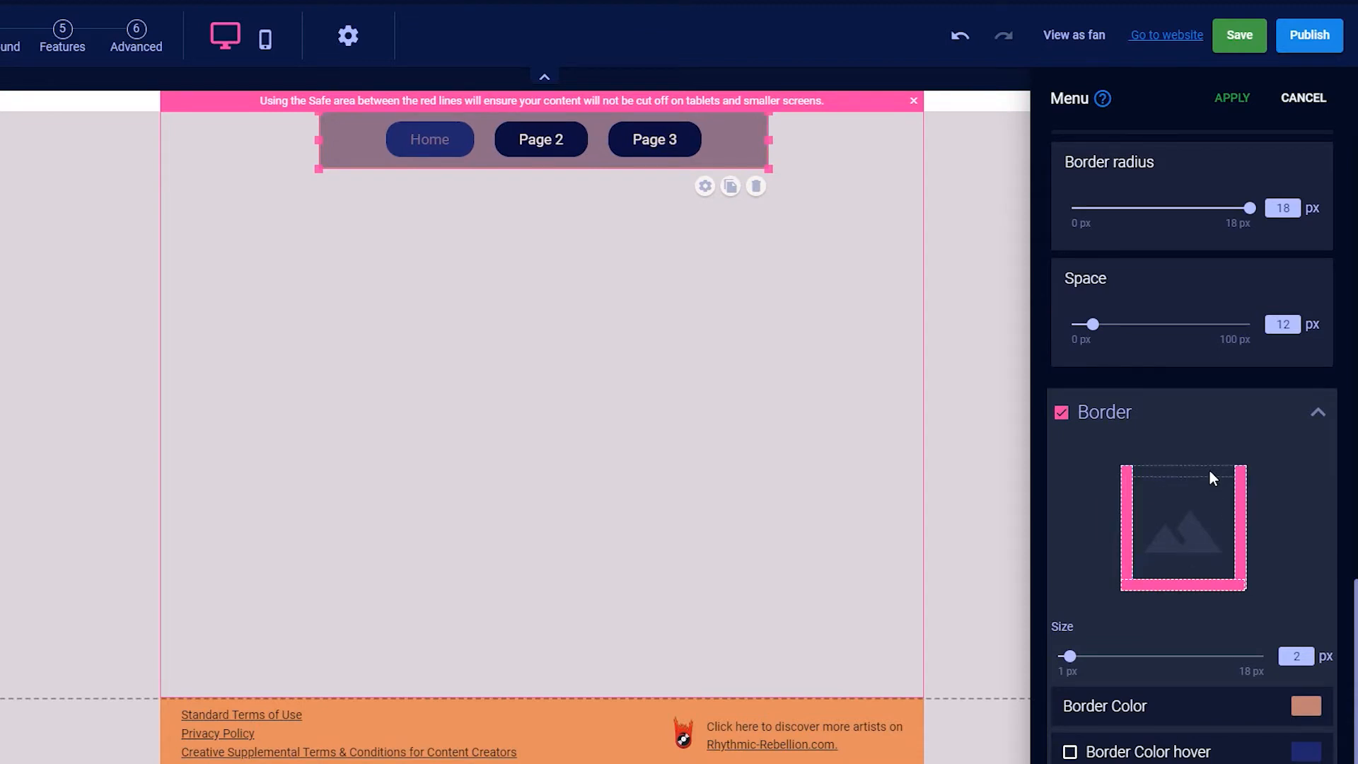
{"action": "left_click", "coordinate": [1210, 470]}
{"action": "left_click_drag", "start_coordinate": [1072, 654], "coordinate": [1134, 653]}
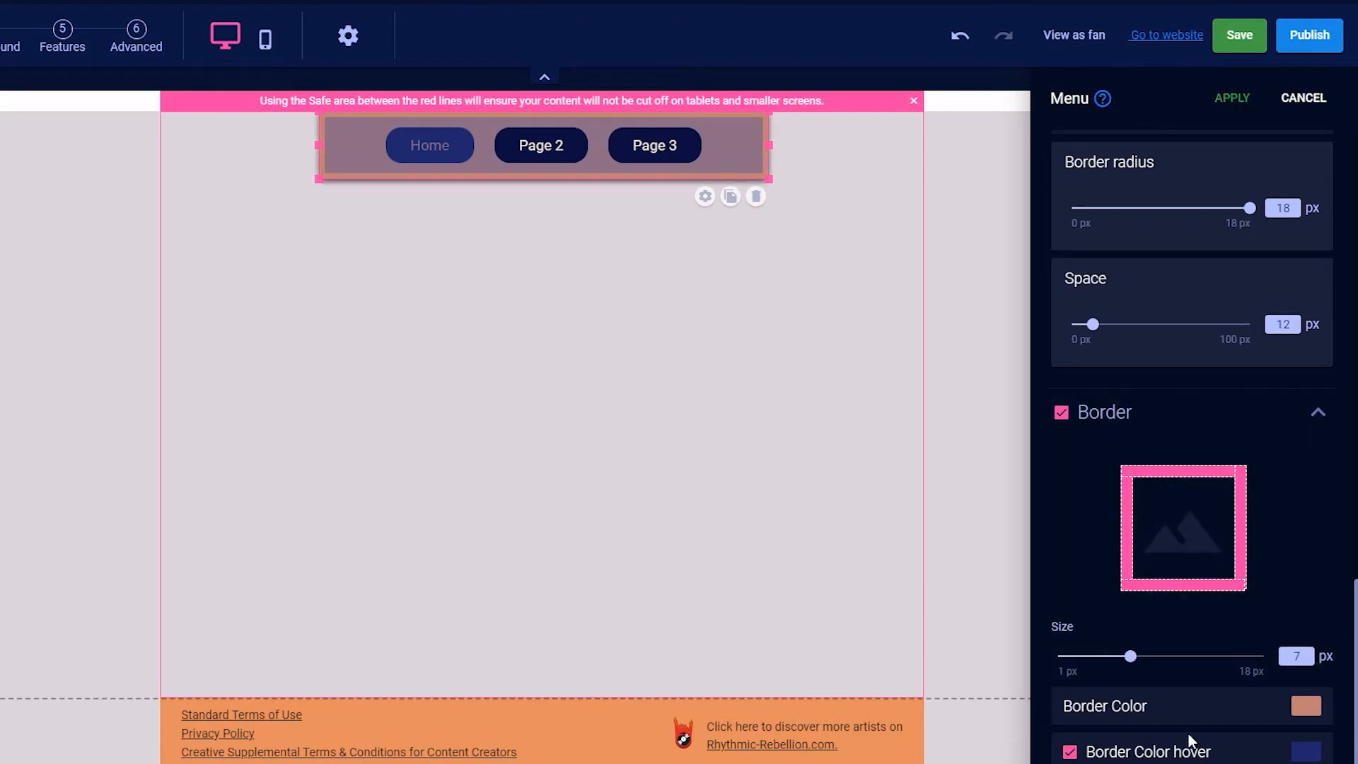
{"action": "scroll", "coordinate": [1188, 733], "scroll_direction": "down", "scroll_amount": 1}
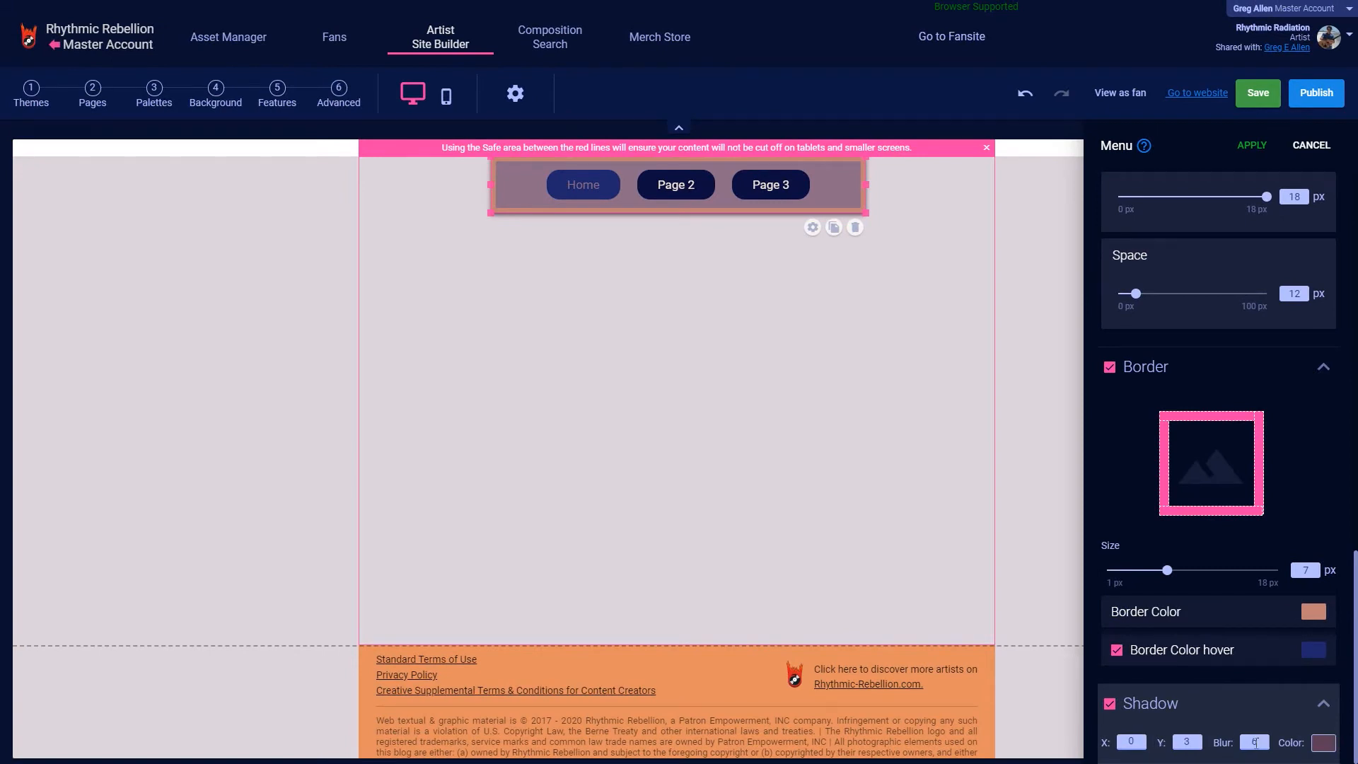
Step: Add a Gallery feature to the page and stretch it across the full safe-area width up to the page's upper edge
{"action": "left_click", "coordinate": [277, 96]}
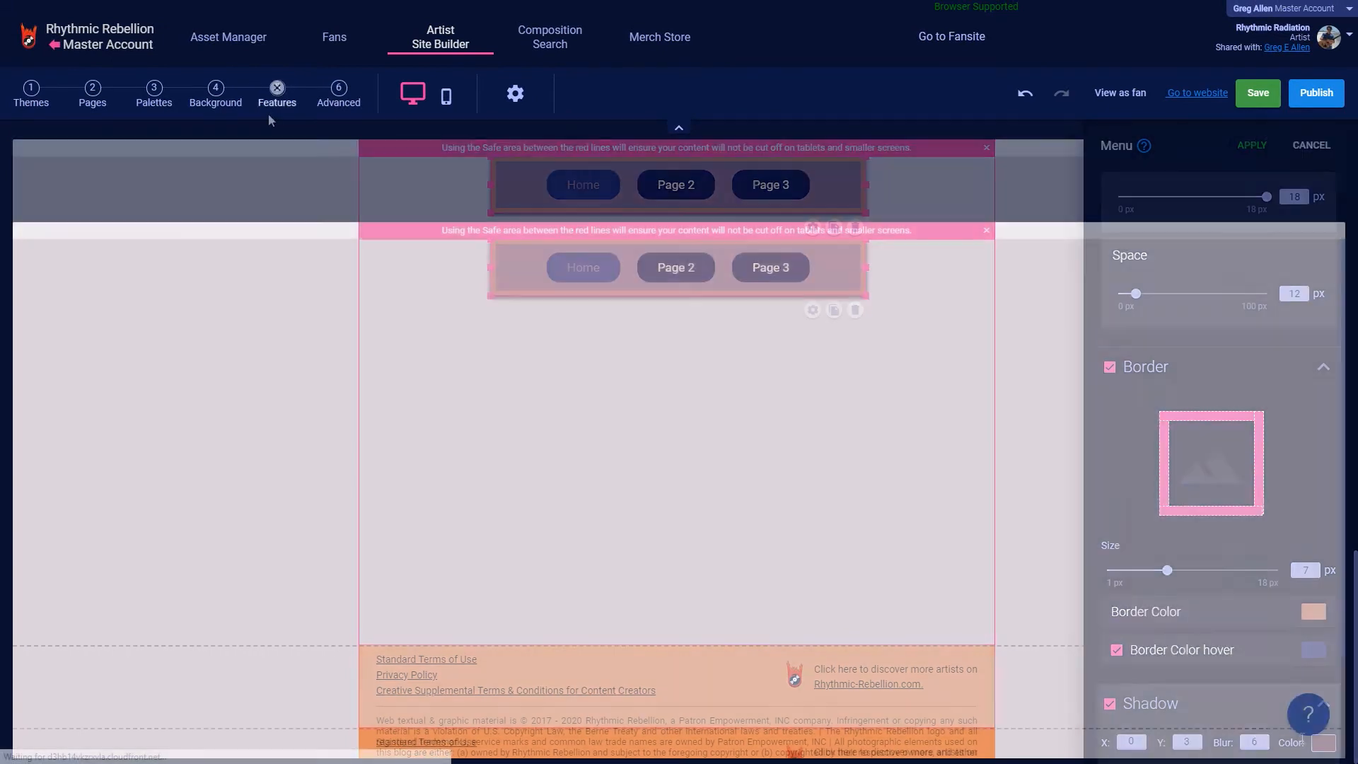
{"action": "left_click_drag", "start_coordinate": [240, 153], "coordinate": [487, 357]}
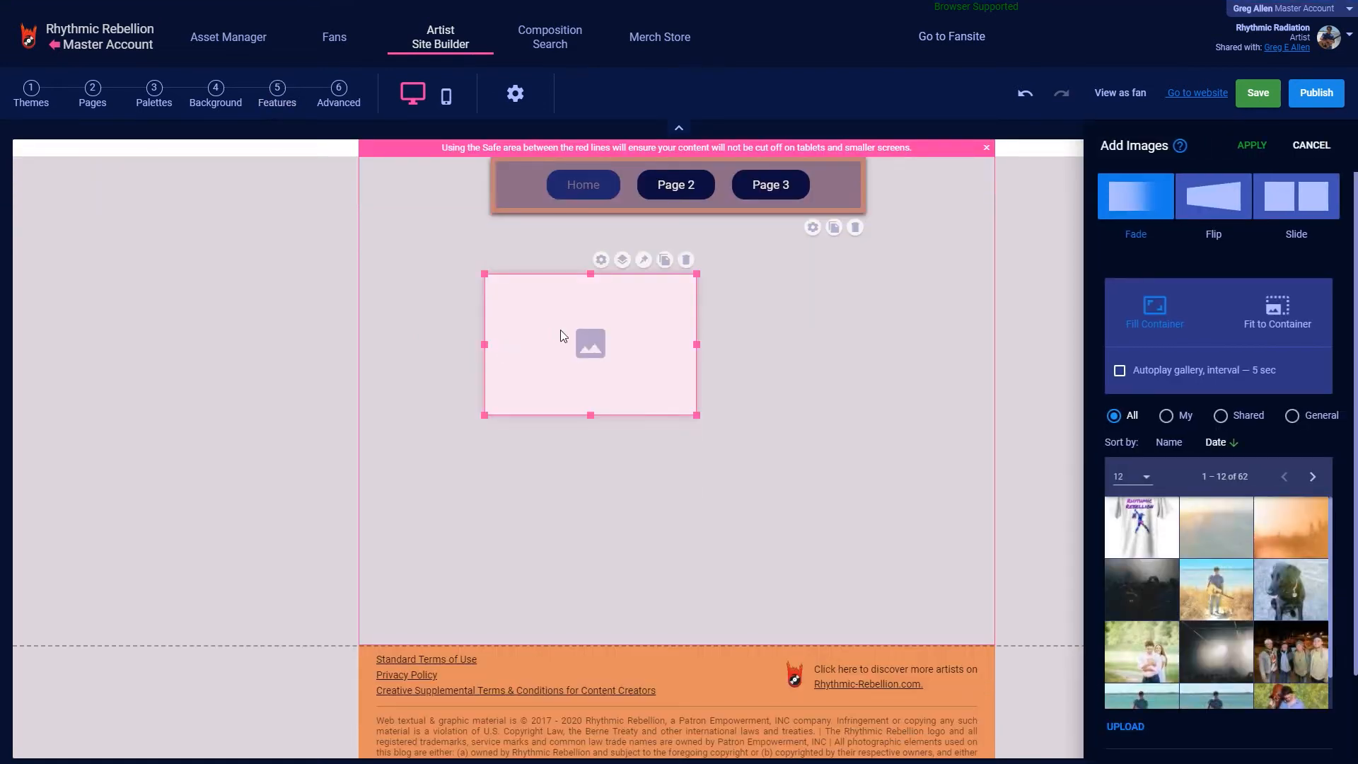
{"action": "left_click_drag", "start_coordinate": [560, 330], "coordinate": [438, 266]}
{"action": "left_click_drag", "start_coordinate": [572, 282], "coordinate": [739, 282]}
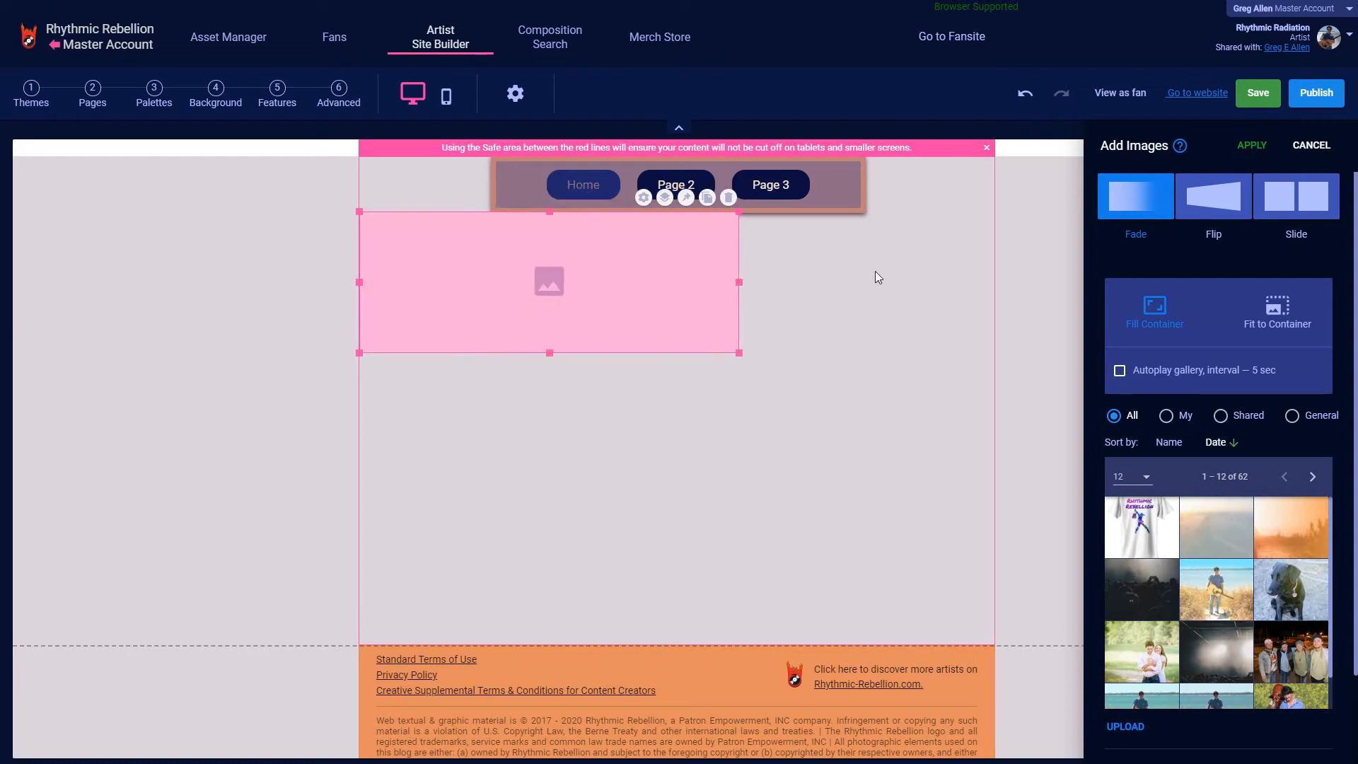
{"action": "left_click_drag", "start_coordinate": [877, 277], "coordinate": [999, 282]}
{"action": "left_click_drag", "start_coordinate": [681, 211], "coordinate": [685, 159]}
Step: Send the gallery behind the menu and fill it with the orange sunset image
{"action": "left_click", "coordinate": [925, 368]}
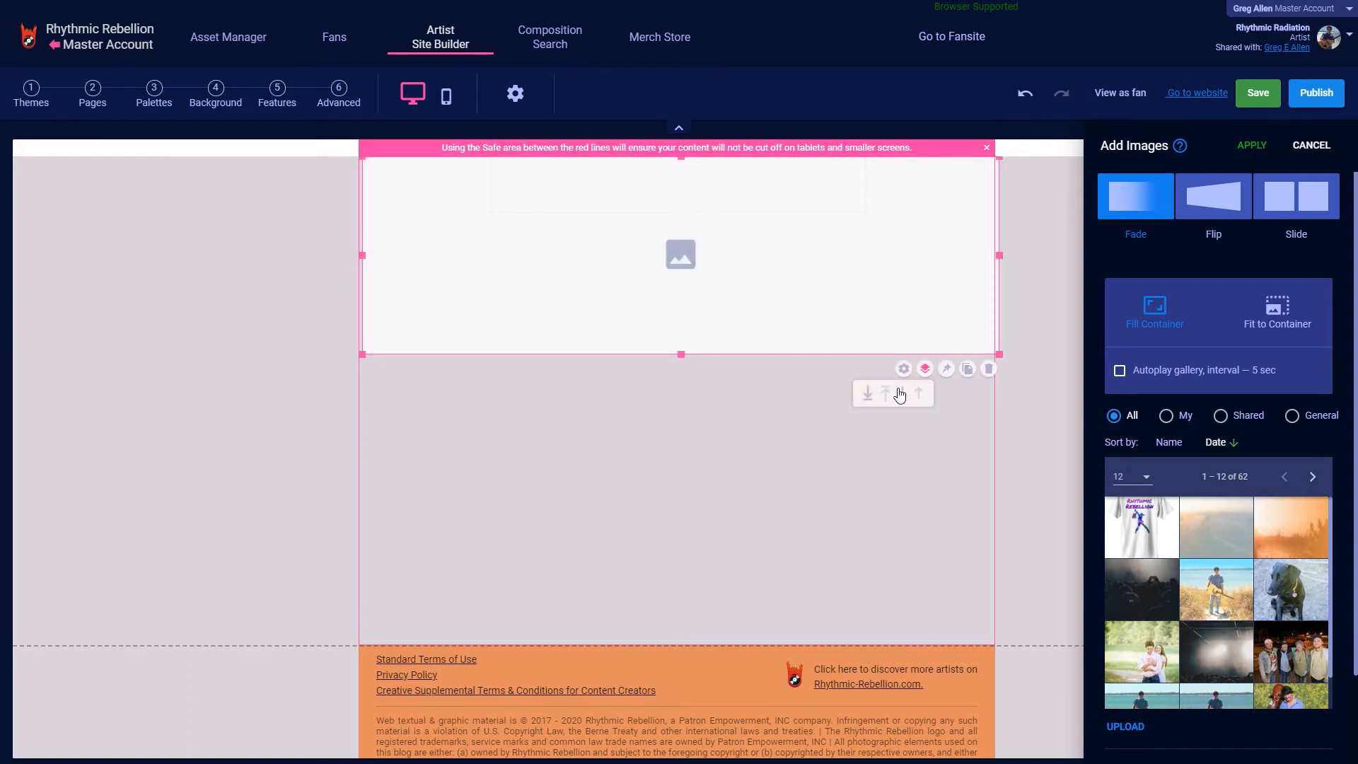
{"action": "left_click", "coordinate": [868, 394]}
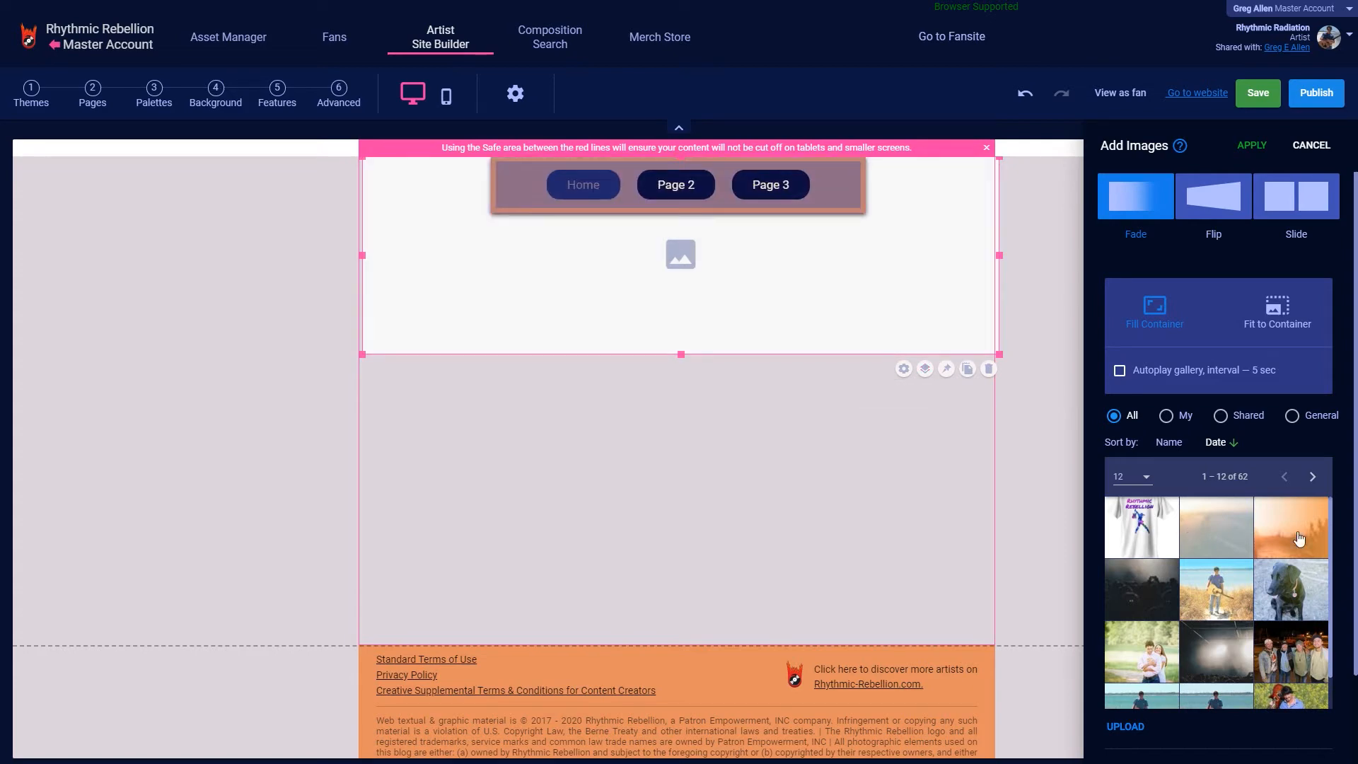
{"action": "left_click", "coordinate": [1301, 539]}
Step: Add a Text feature just below the gallery and widen it to nearly the full safe-area width
{"action": "left_click", "coordinate": [280, 98]}
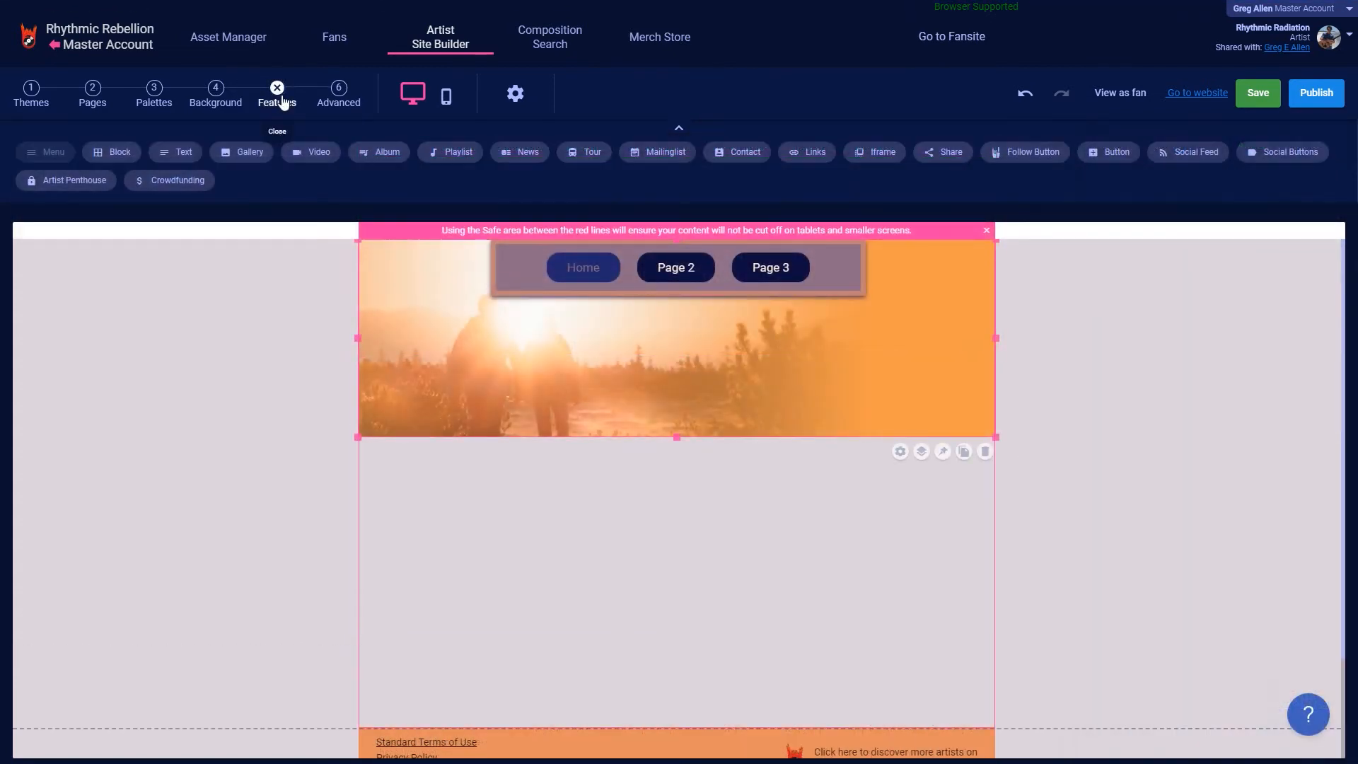
{"action": "left_click_drag", "start_coordinate": [186, 151], "coordinate": [508, 514]}
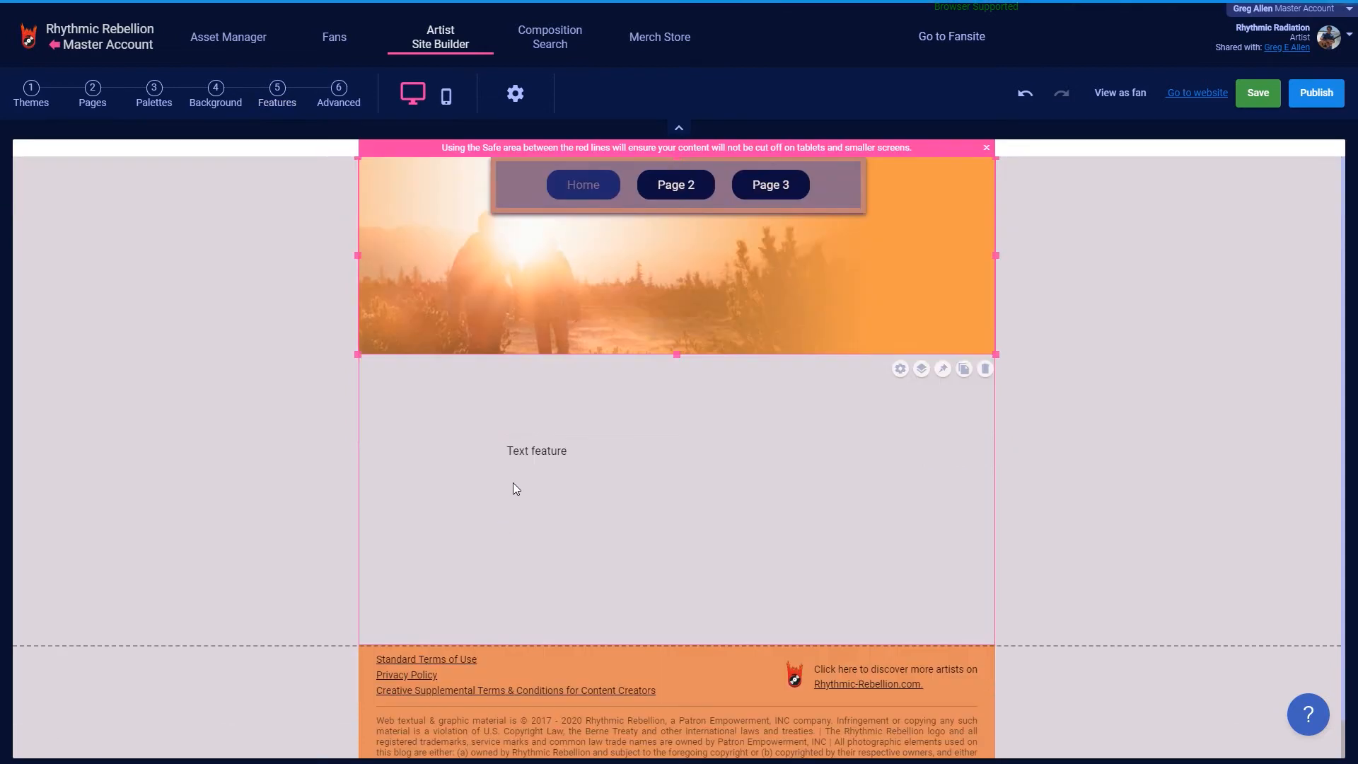
{"action": "left_click_drag", "start_coordinate": [523, 457], "coordinate": [420, 388]}
{"action": "left_click_drag", "start_coordinate": [576, 401], "coordinate": [964, 453]}
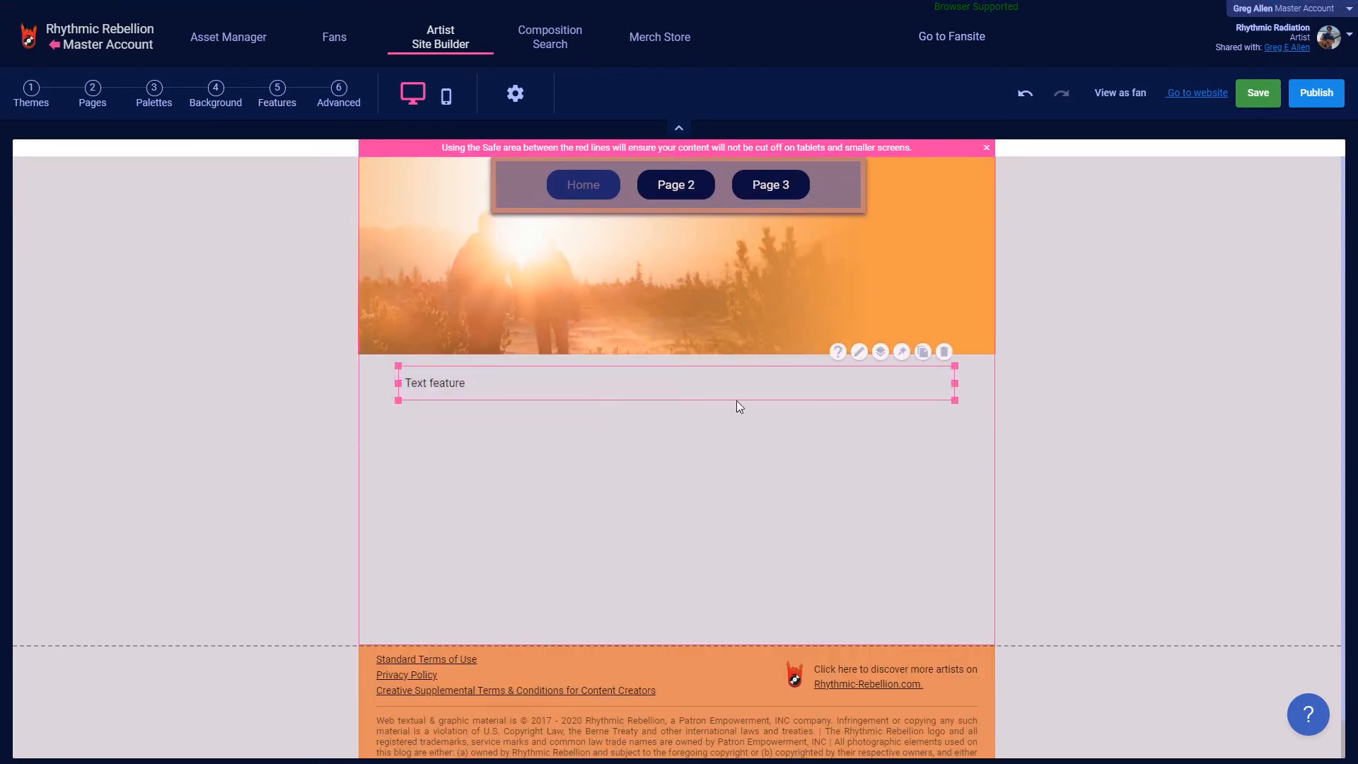
Step: Replace the placeholder text with the artist's introduction about country, blues, rock and romantic songs, and centre it
{"action": "double_click", "coordinate": [516, 382]}
{"action": "type", "text": "Greg Allen is Rhythmic Radiation.  His mix of country music, blues and rock keeps it all interesting.  And if you are in the mood for romance there are plenty of 'grab your baby and hold'em tight' songs."}
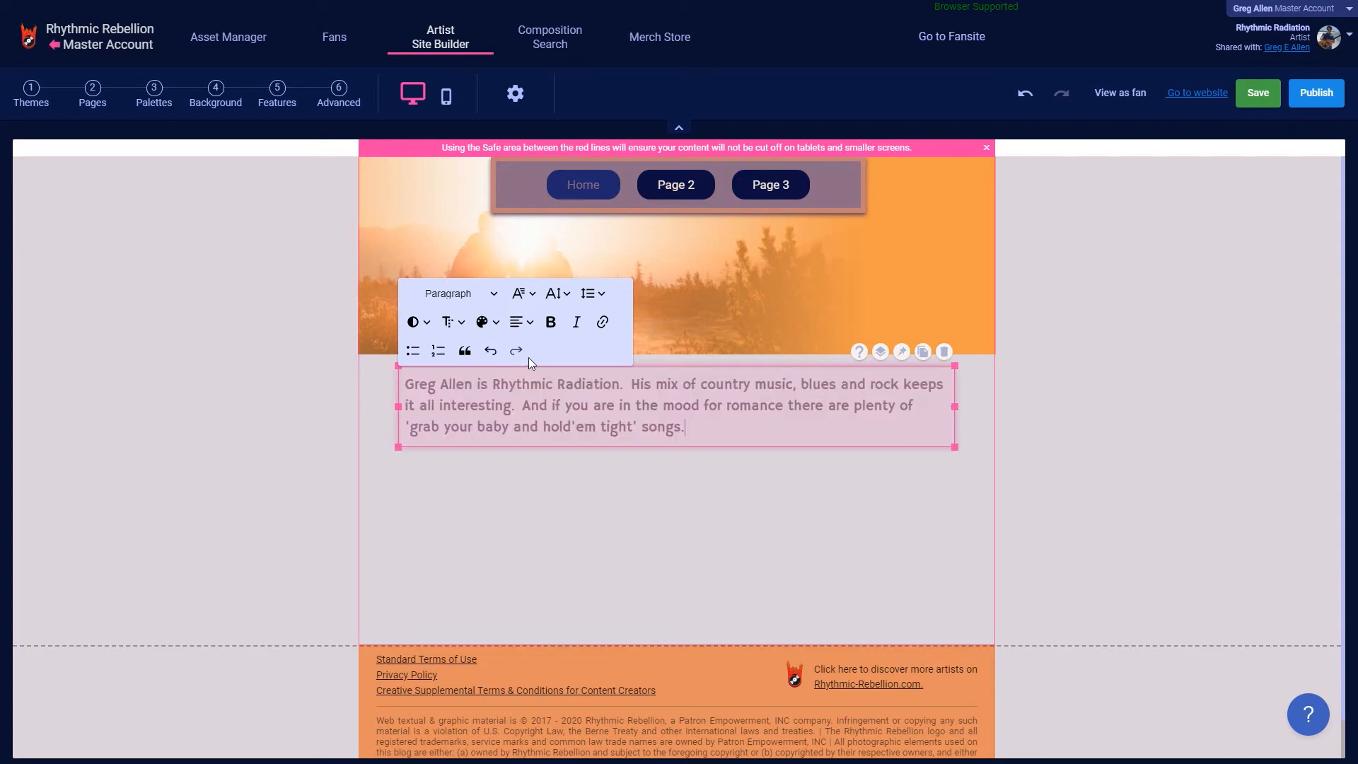
{"action": "left_click", "coordinate": [529, 323]}
{"action": "left_click", "coordinate": [523, 390]}
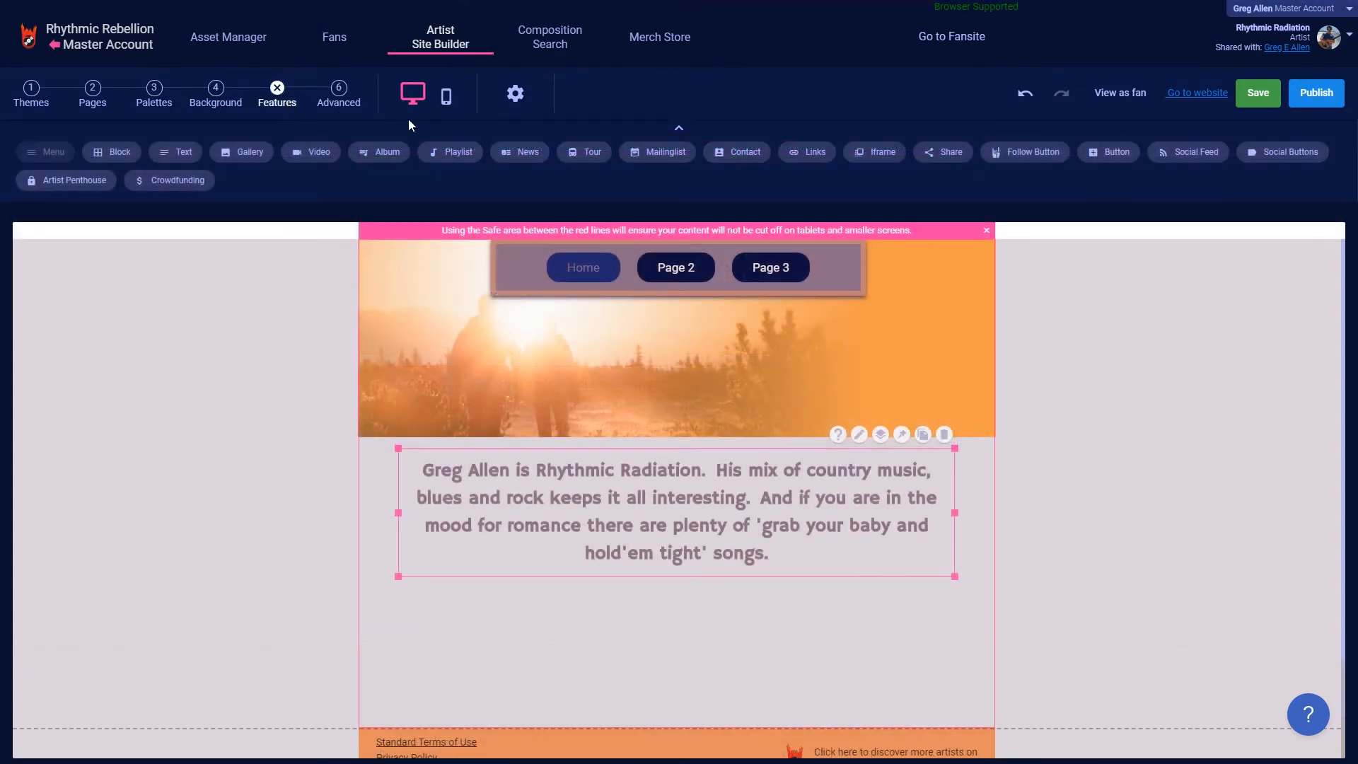
Step: Add a Share feature to the page and position it beneath the left part of the introduction text
{"action": "left_click_drag", "start_coordinate": [948, 152], "coordinate": [478, 626]}
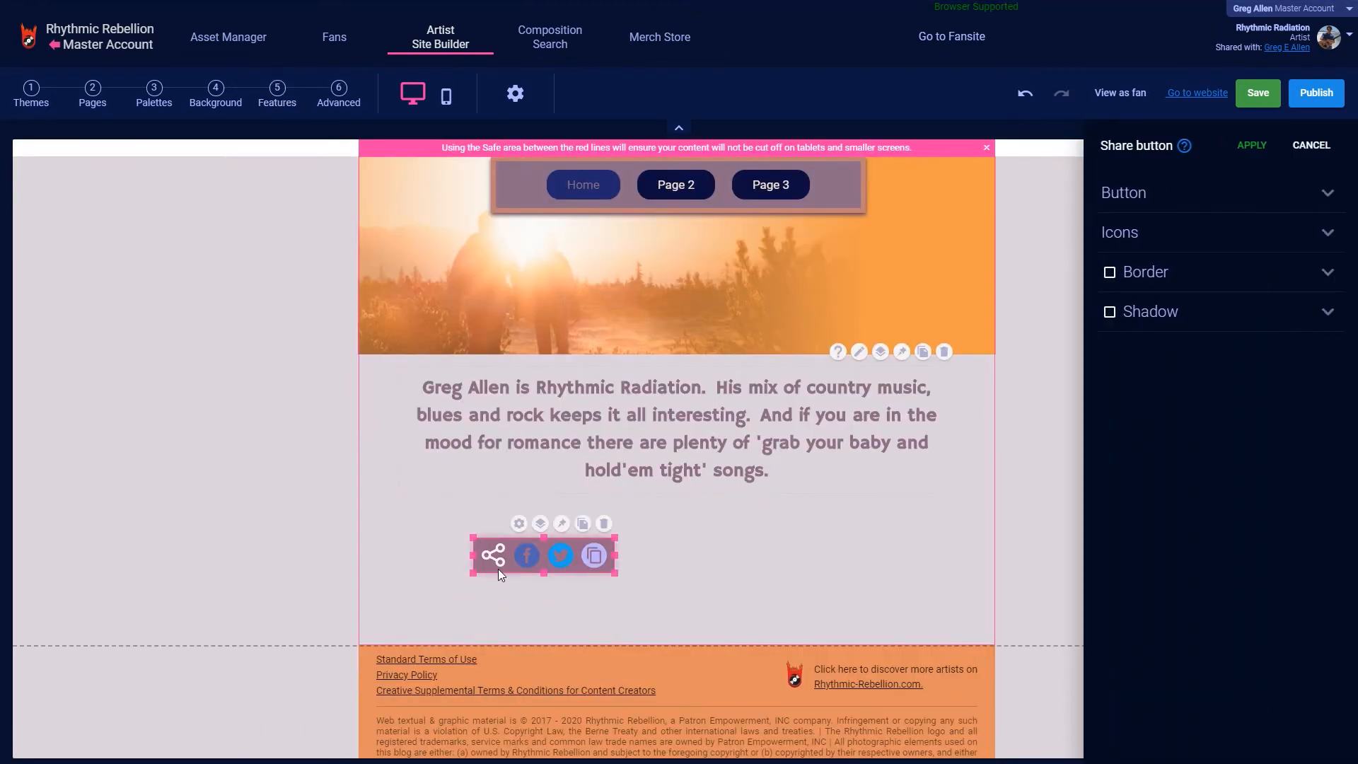
{"action": "left_click_drag", "start_coordinate": [444, 524], "coordinate": [437, 521]}
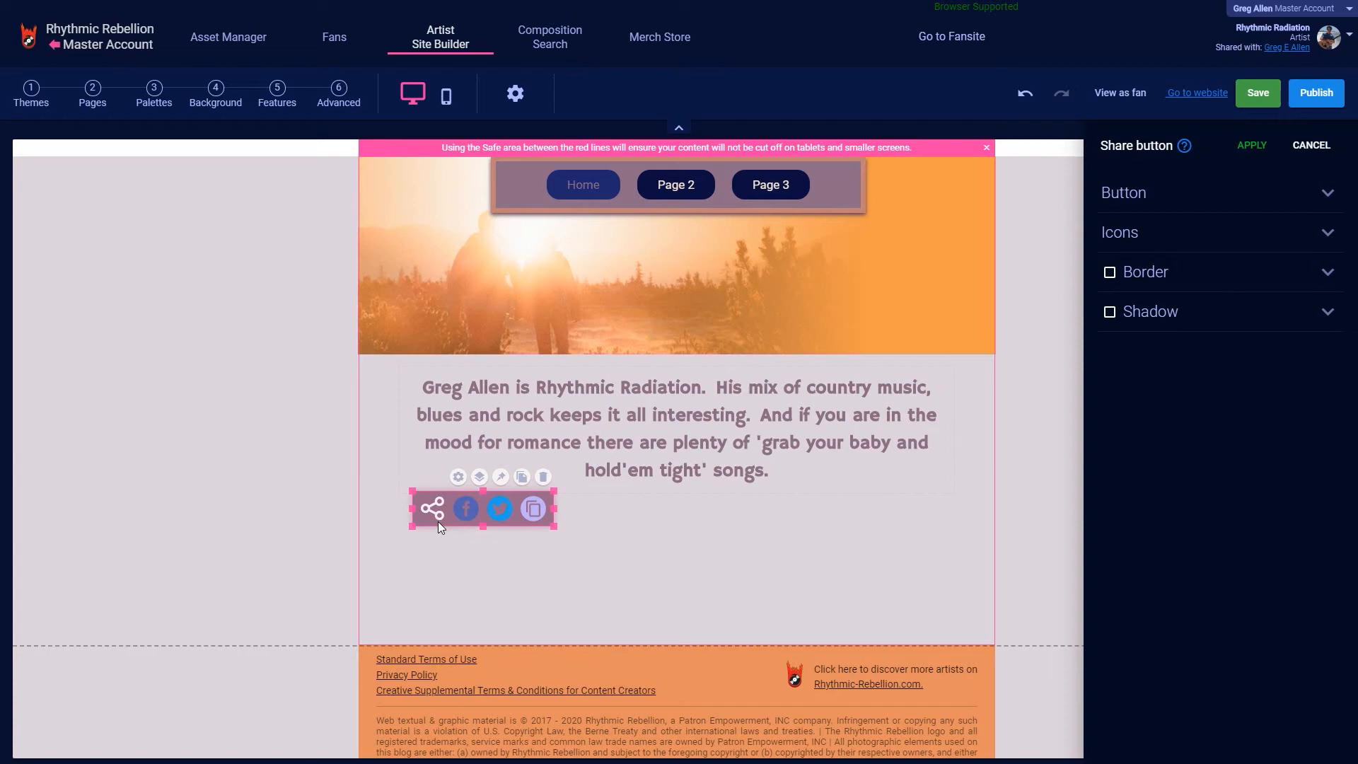
Step: Add a Social Buttons feature with the Facebook Like button and position it just beneath the Share feature
{"action": "left_click", "coordinate": [277, 90]}
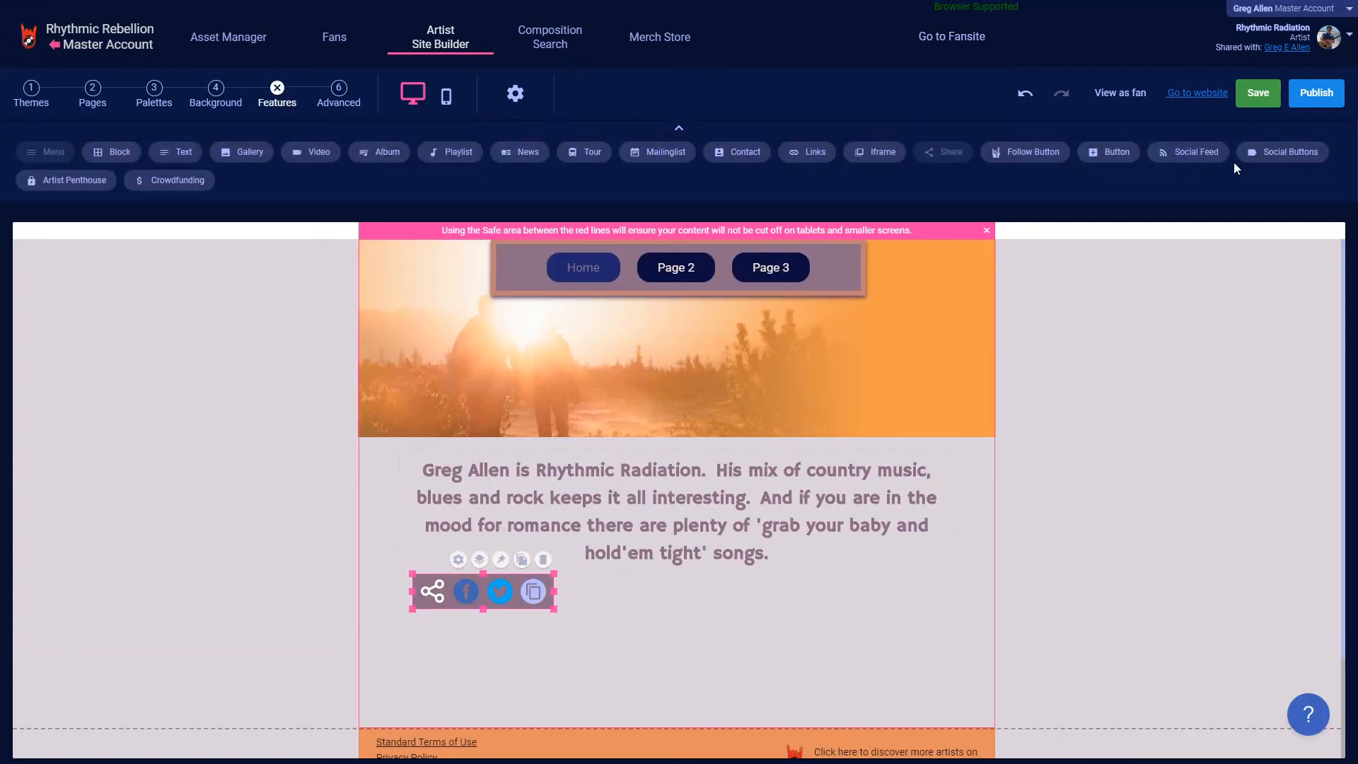
{"action": "left_click_drag", "start_coordinate": [1265, 159], "coordinate": [648, 607]}
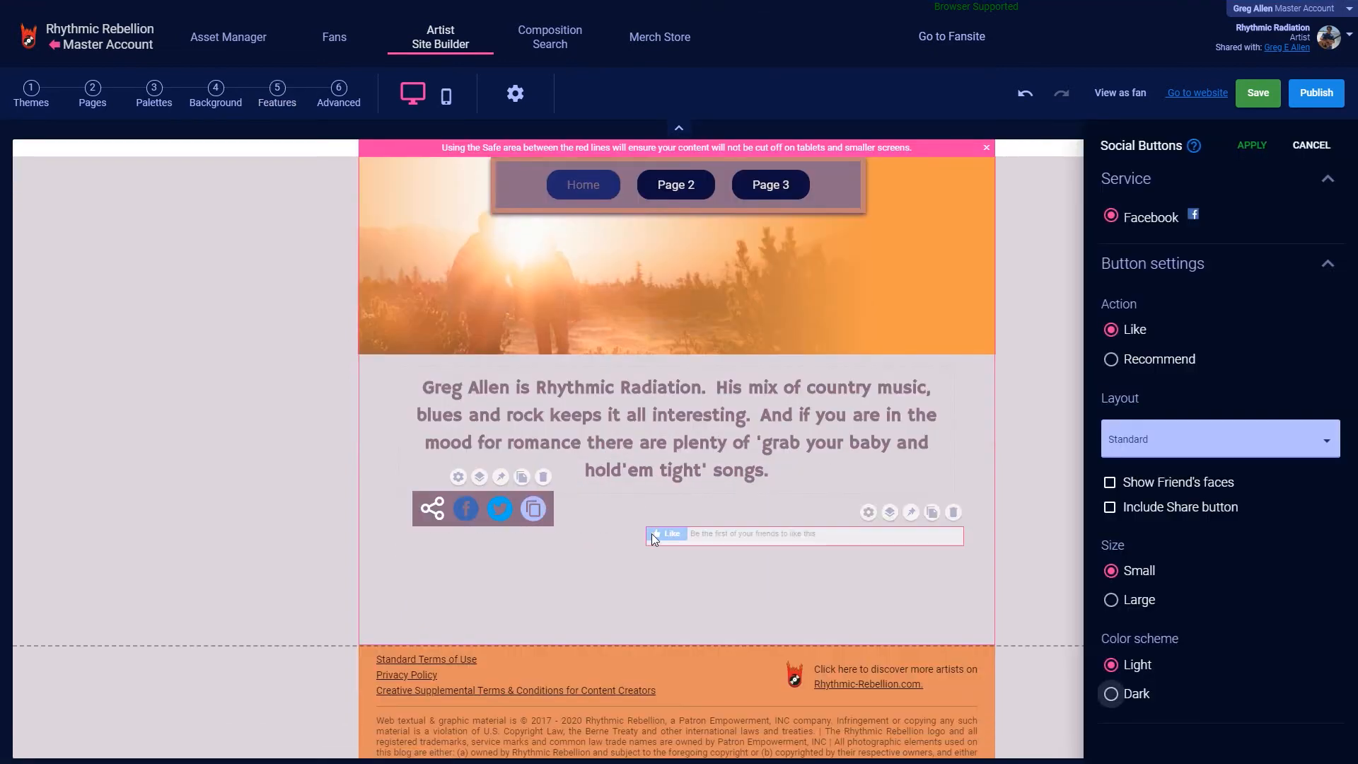
{"action": "left_click_drag", "start_coordinate": [651, 534], "coordinate": [415, 552]}
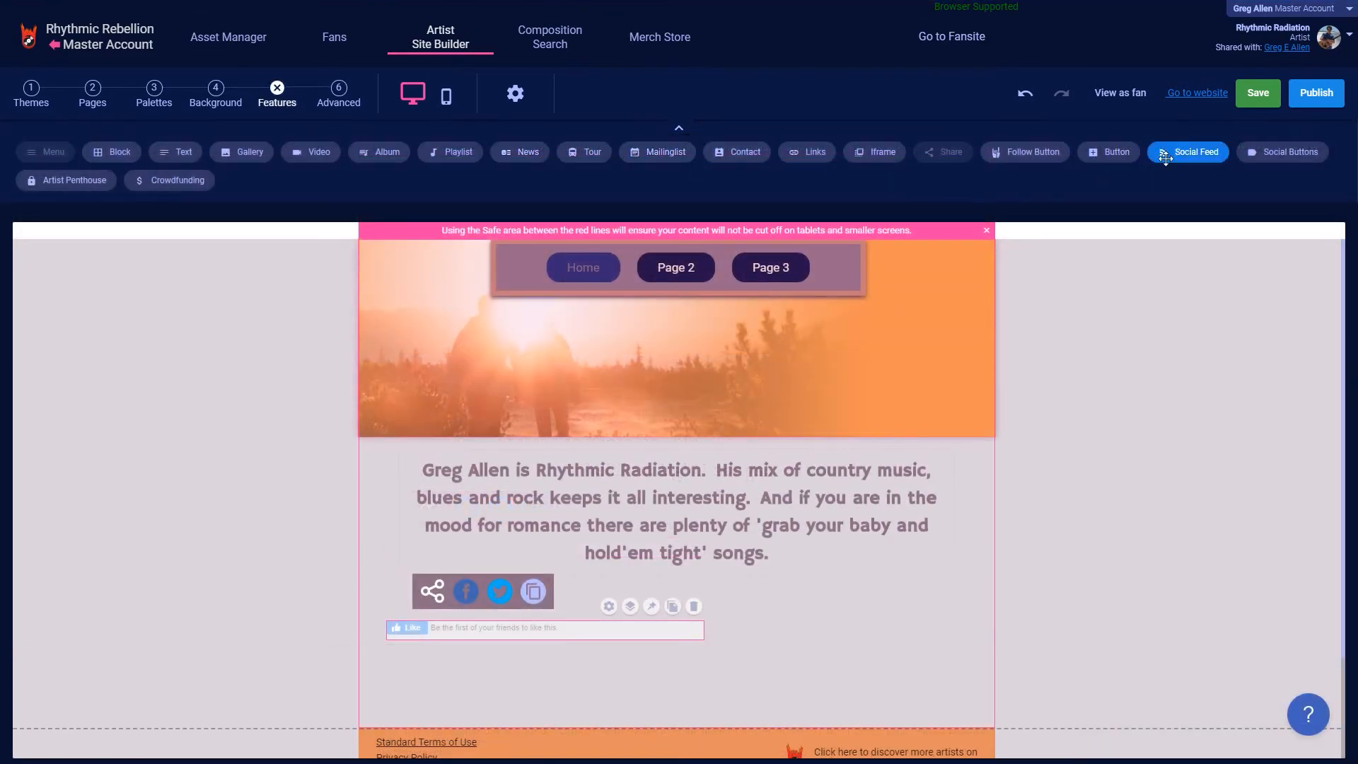
{"action": "left_click_drag", "start_coordinate": [1192, 152], "coordinate": [743, 593]}
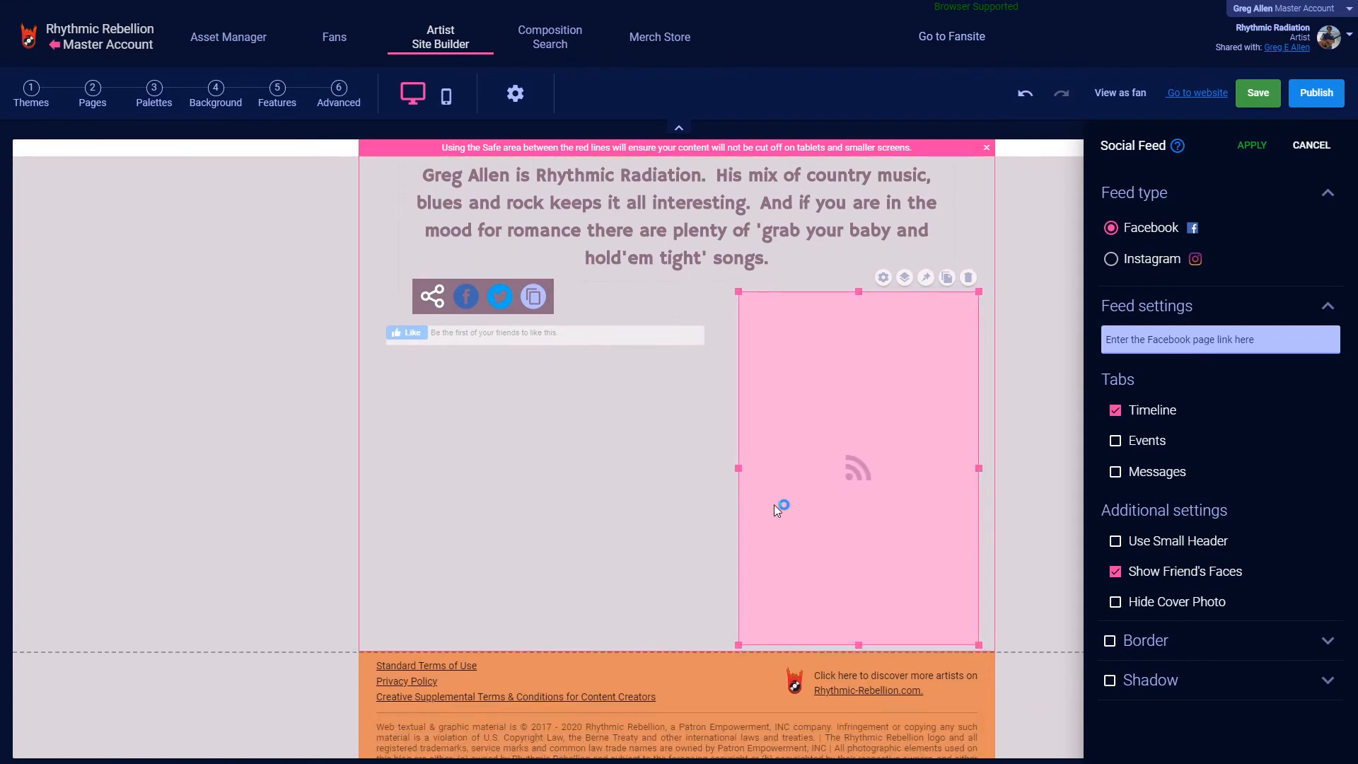
{"action": "left_click", "coordinate": [1139, 338]}
{"action": "type", "text": "https://www.facebook.com/RhythmicRebellion/"}
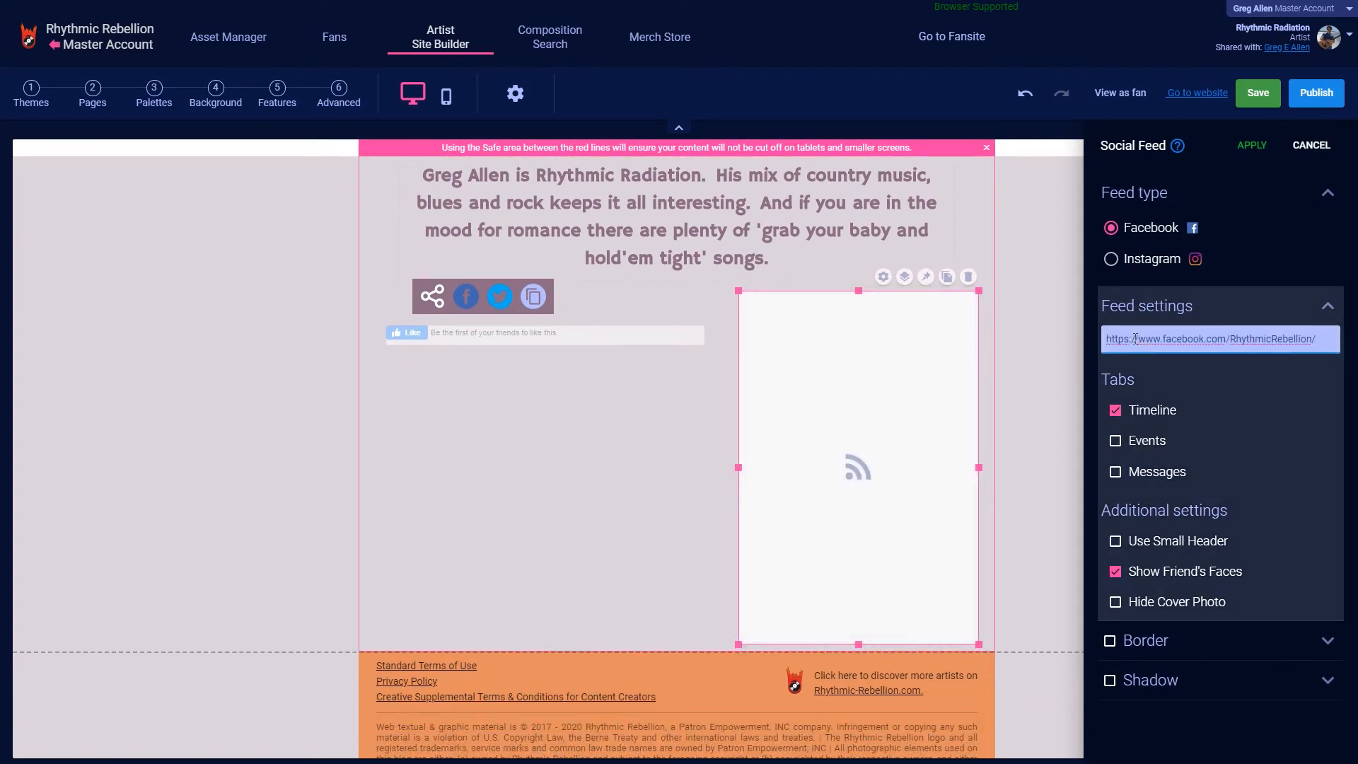
{"action": "left_click", "coordinate": [986, 394]}
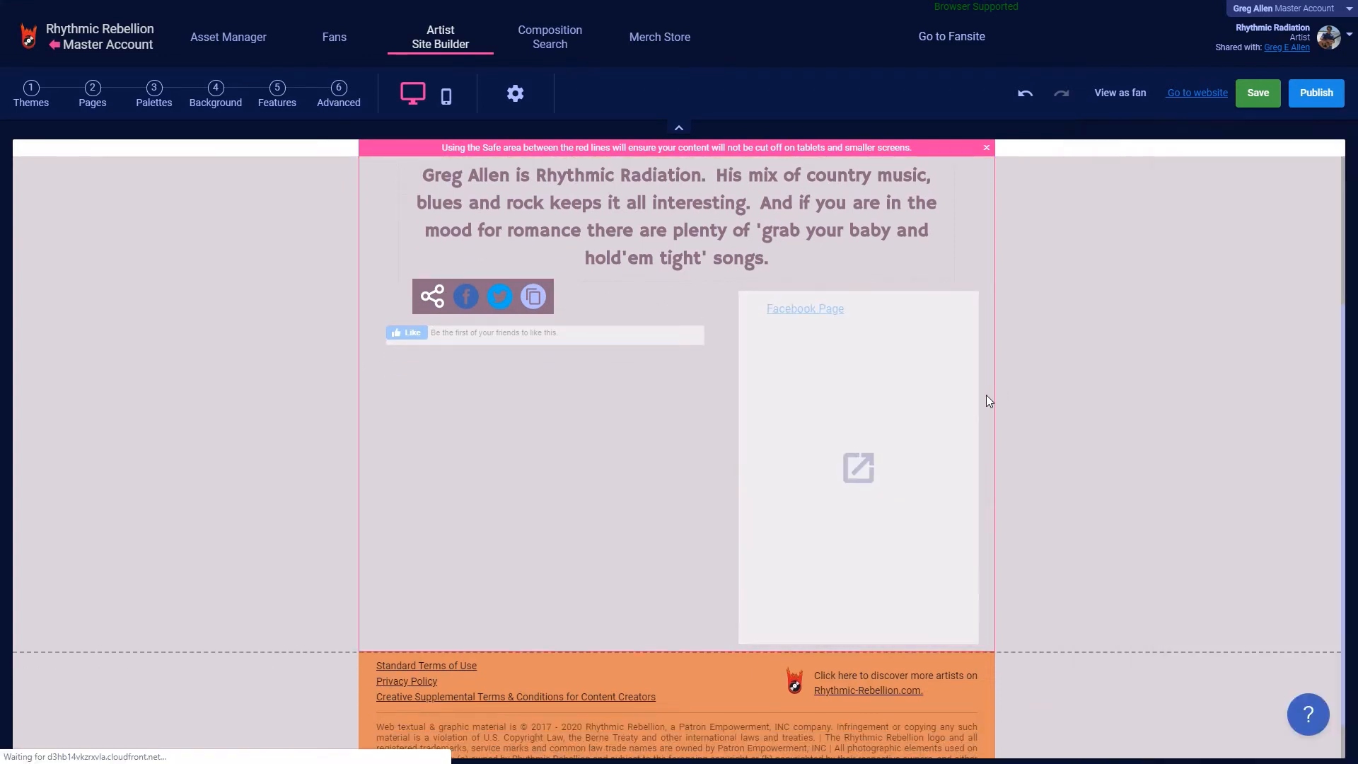
{"action": "left_click", "coordinate": [955, 393]}
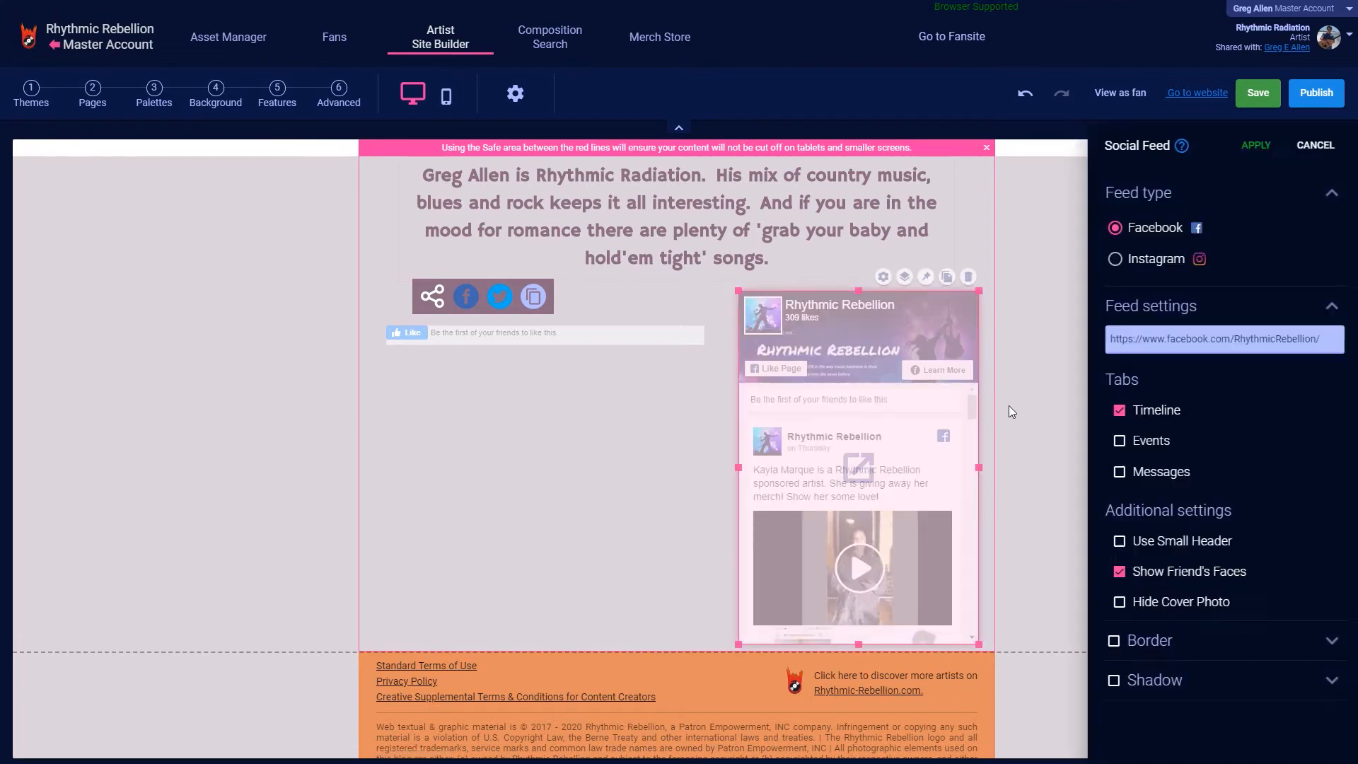
Step: Add a Video feature beneath the Like button and select the BLINDED BY LOVE video for it
{"action": "left_click_drag", "start_coordinate": [311, 151], "coordinate": [428, 439]}
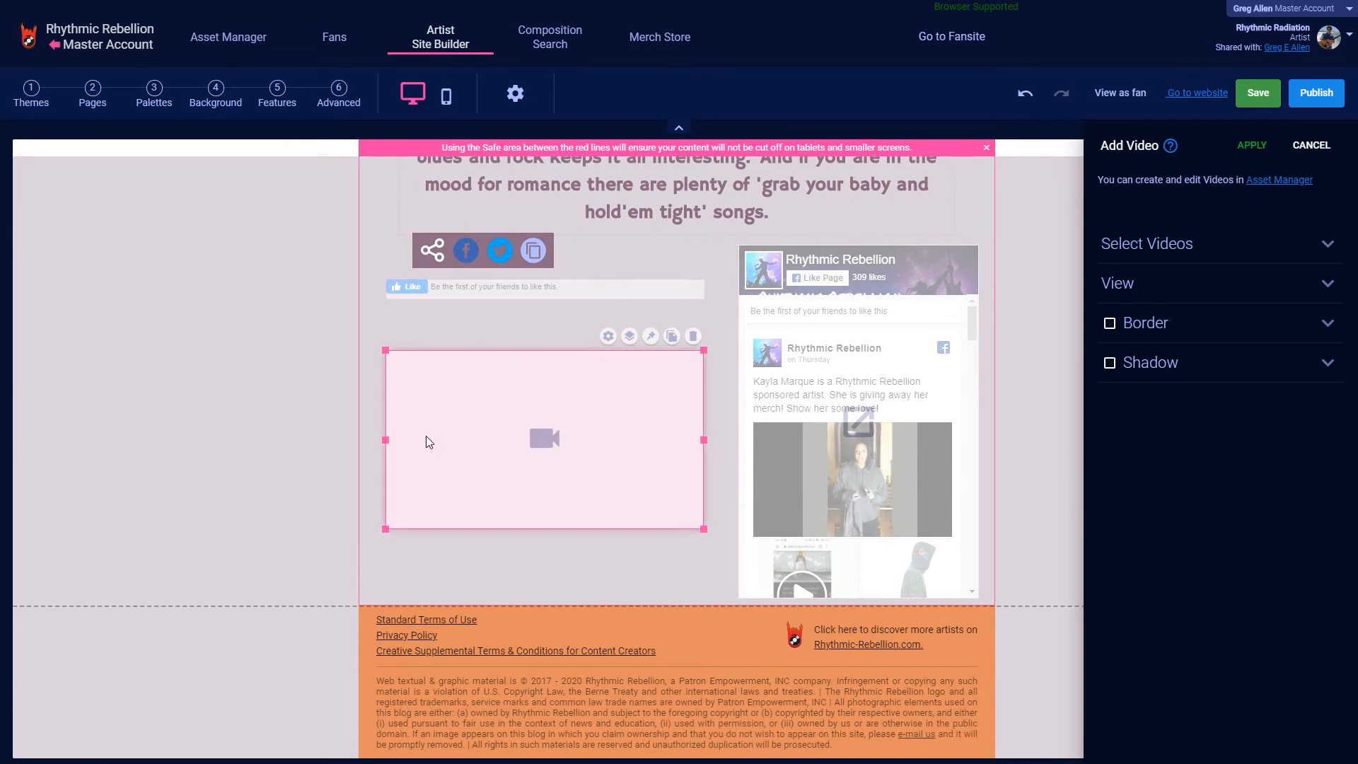
{"action": "left_click", "coordinate": [1211, 253]}
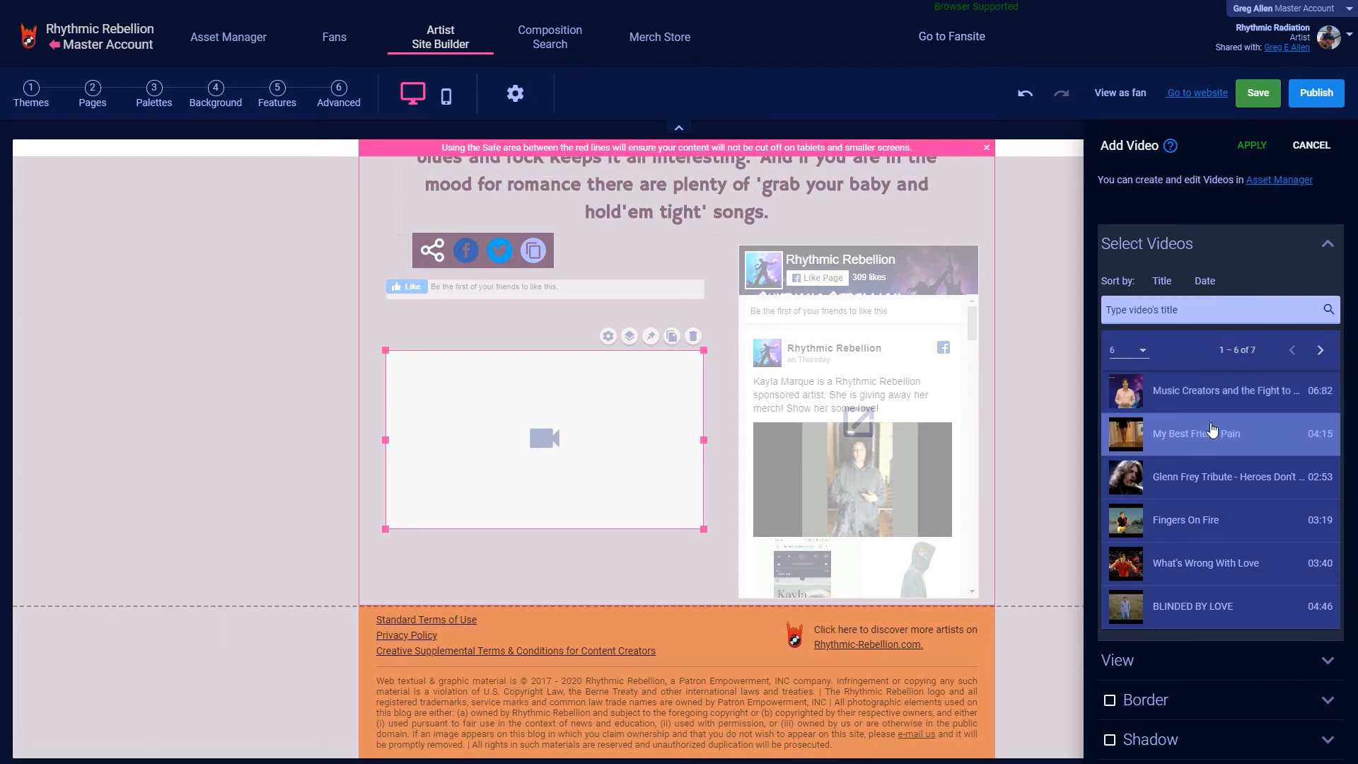
{"action": "left_click", "coordinate": [1191, 594]}
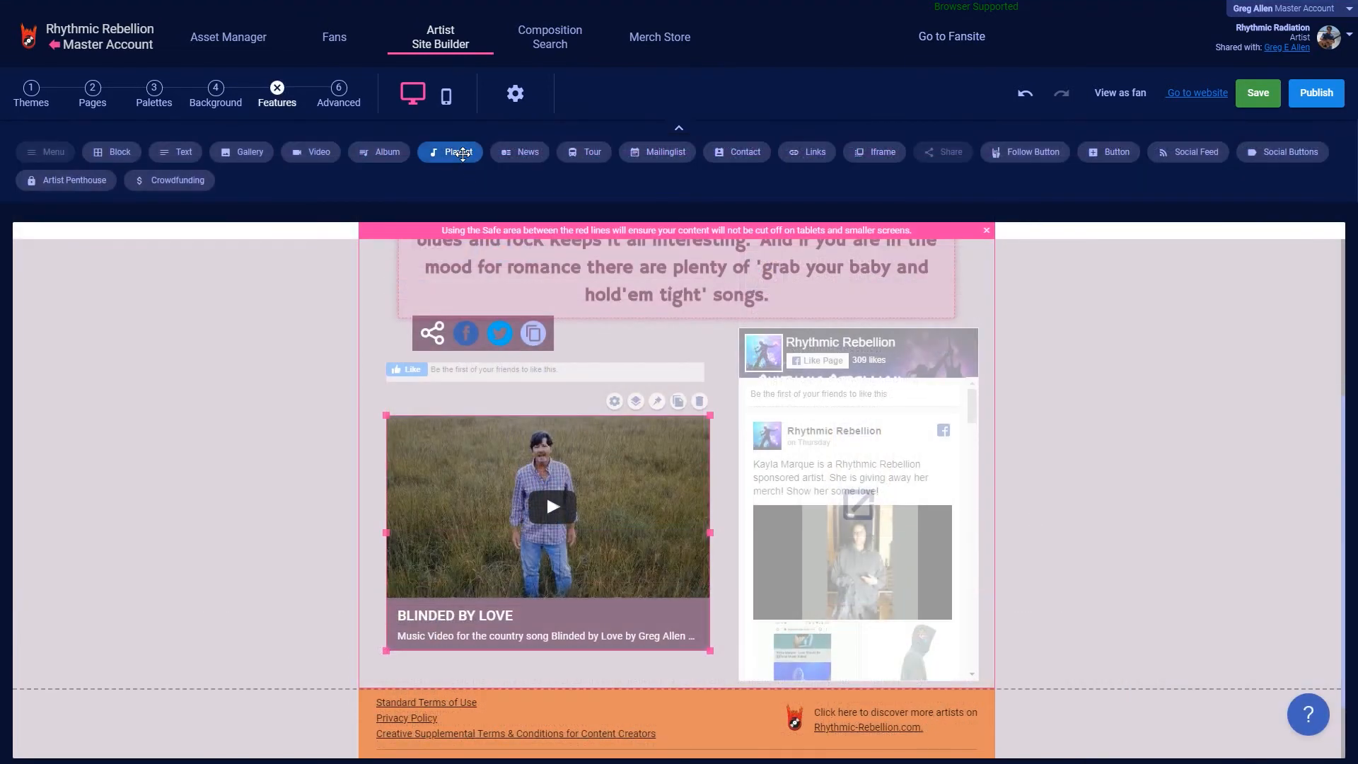
Step: Add a Playlist feature beneath the video and attach the existing Autoload List to it
{"action": "left_click_drag", "start_coordinate": [459, 153], "coordinate": [455, 677]}
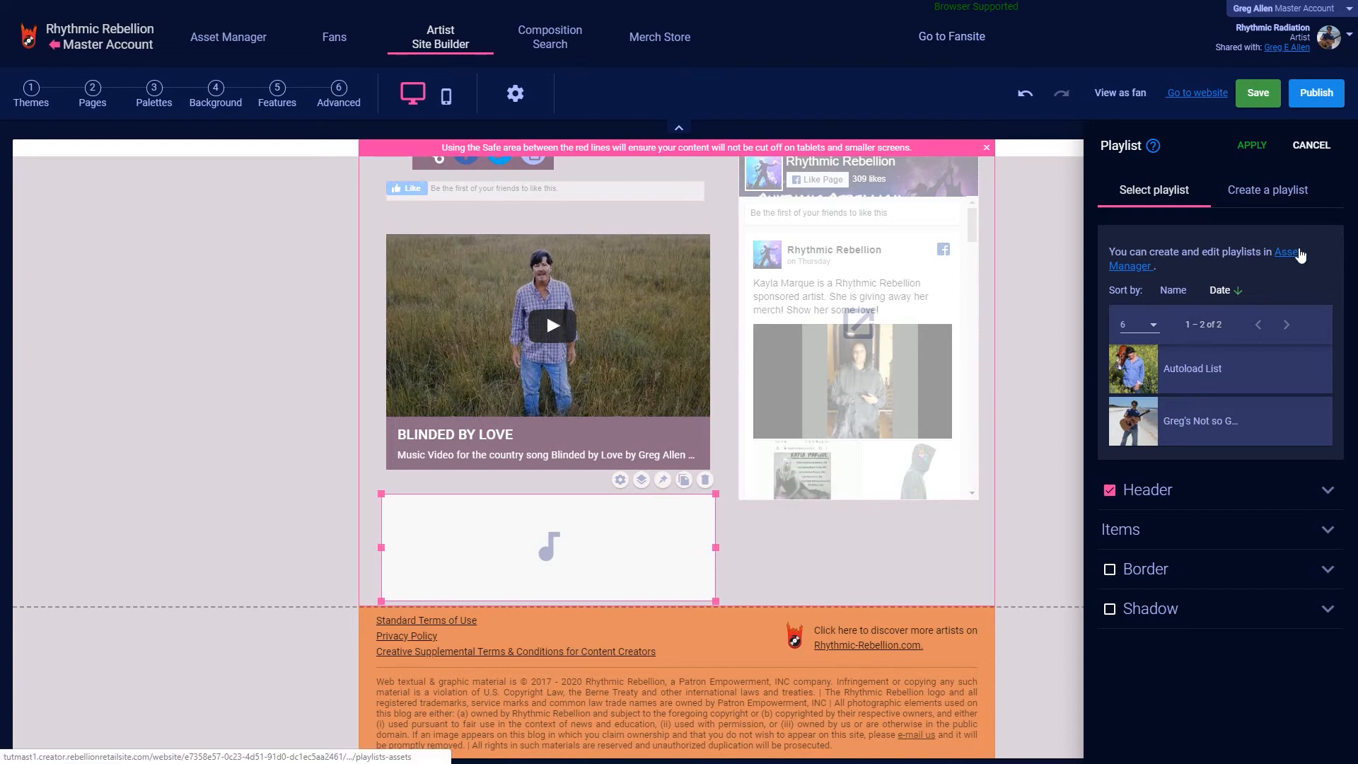
{"action": "left_click", "coordinate": [1268, 195]}
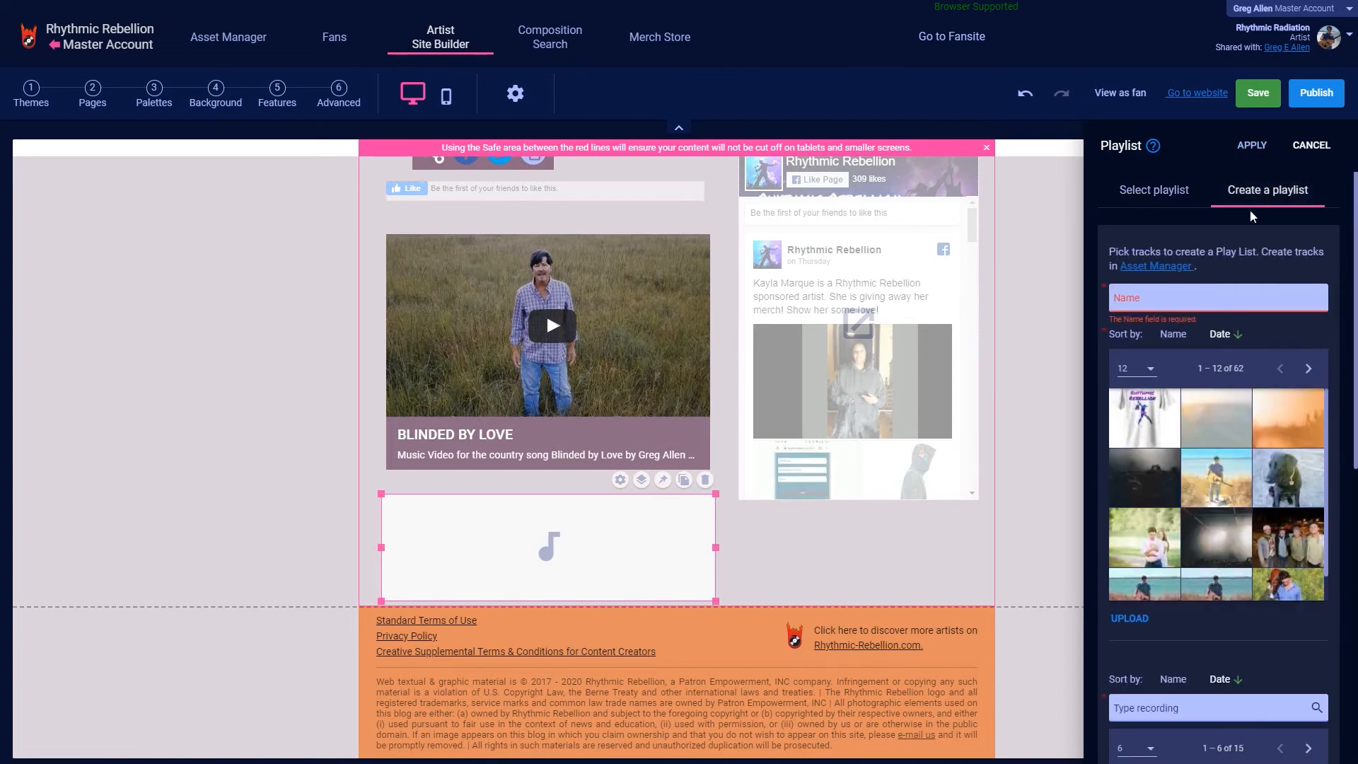
{"action": "left_click", "coordinate": [1153, 192]}
{"action": "left_click", "coordinate": [1198, 378]}
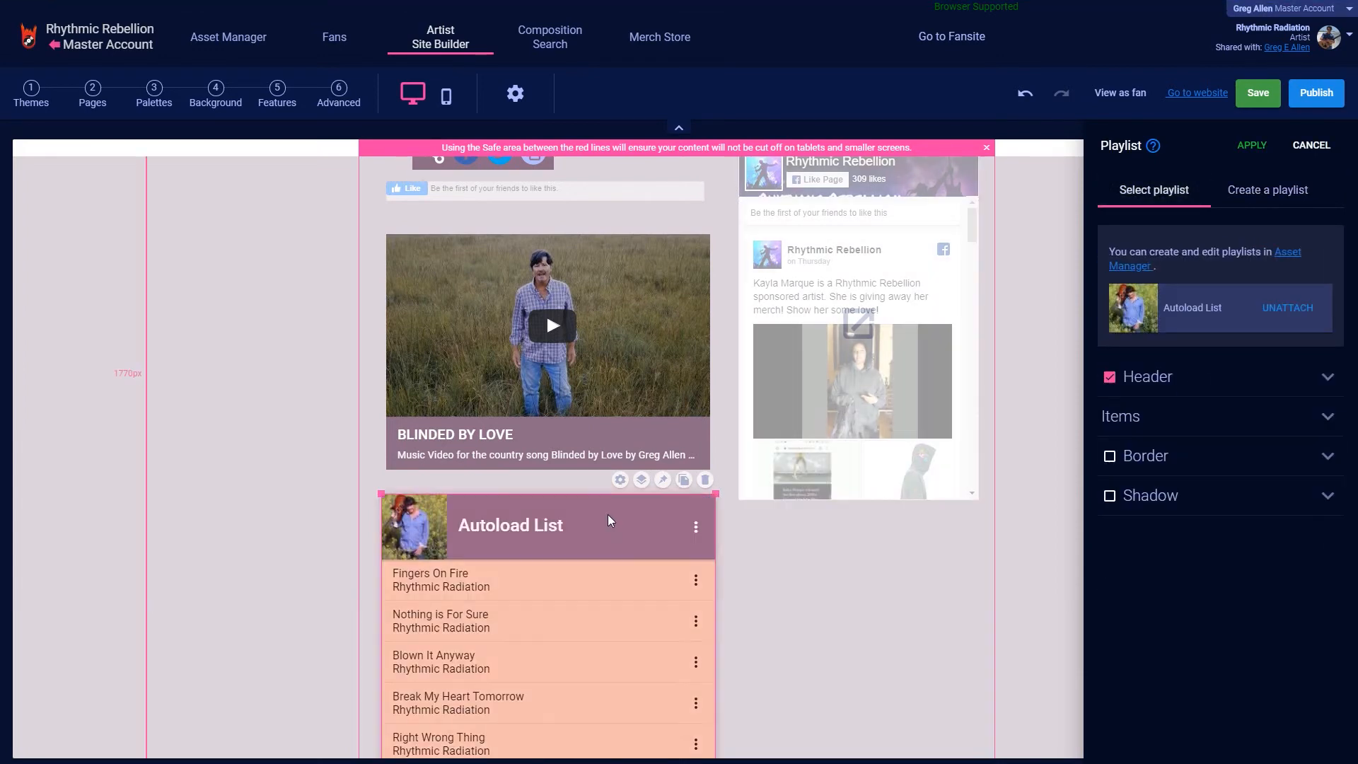
Step: Narrow the playlist slightly so its width roughly matches the video above
{"action": "scroll", "coordinate": [607, 510], "scroll_direction": "down", "scroll_amount": 3}
{"action": "scroll", "coordinate": [592, 451], "scroll_direction": "down", "scroll_amount": 2}
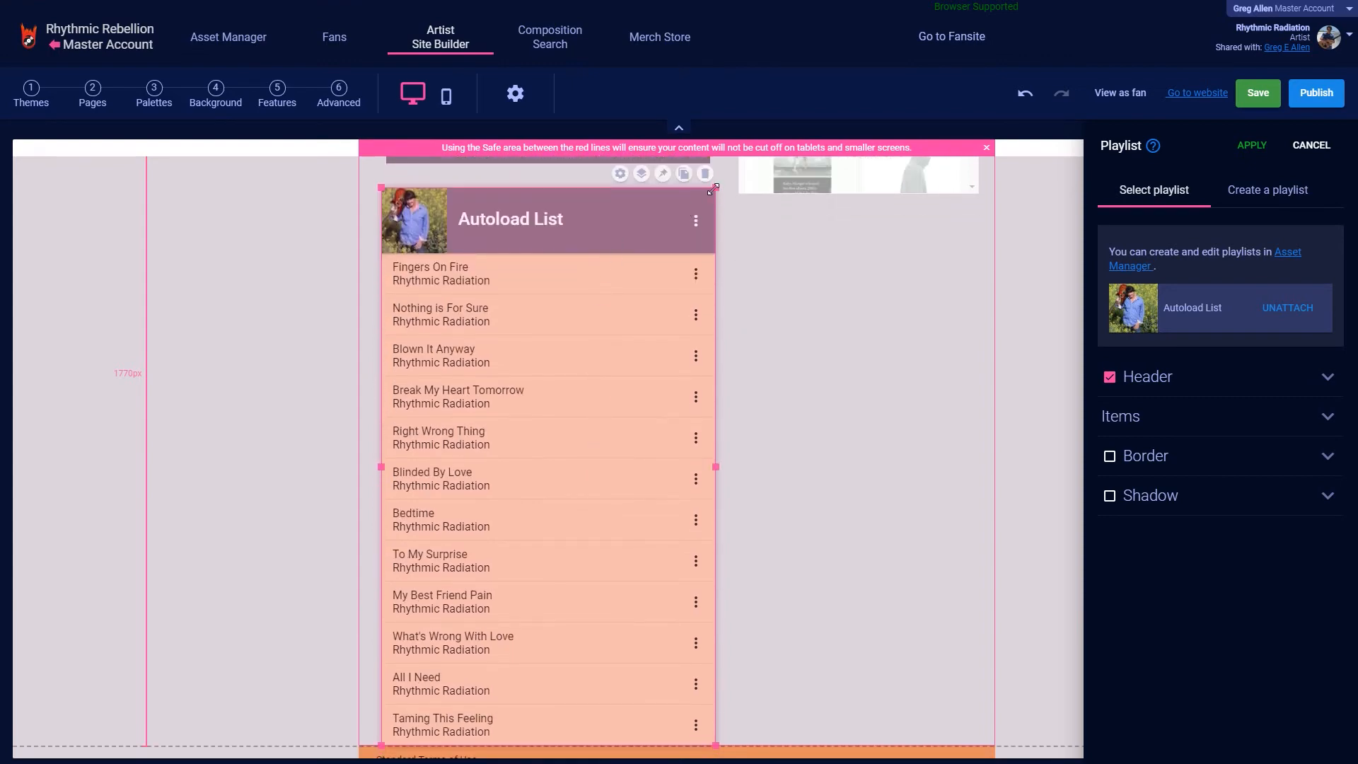
{"action": "left_click_drag", "start_coordinate": [714, 190], "coordinate": [712, 208]}
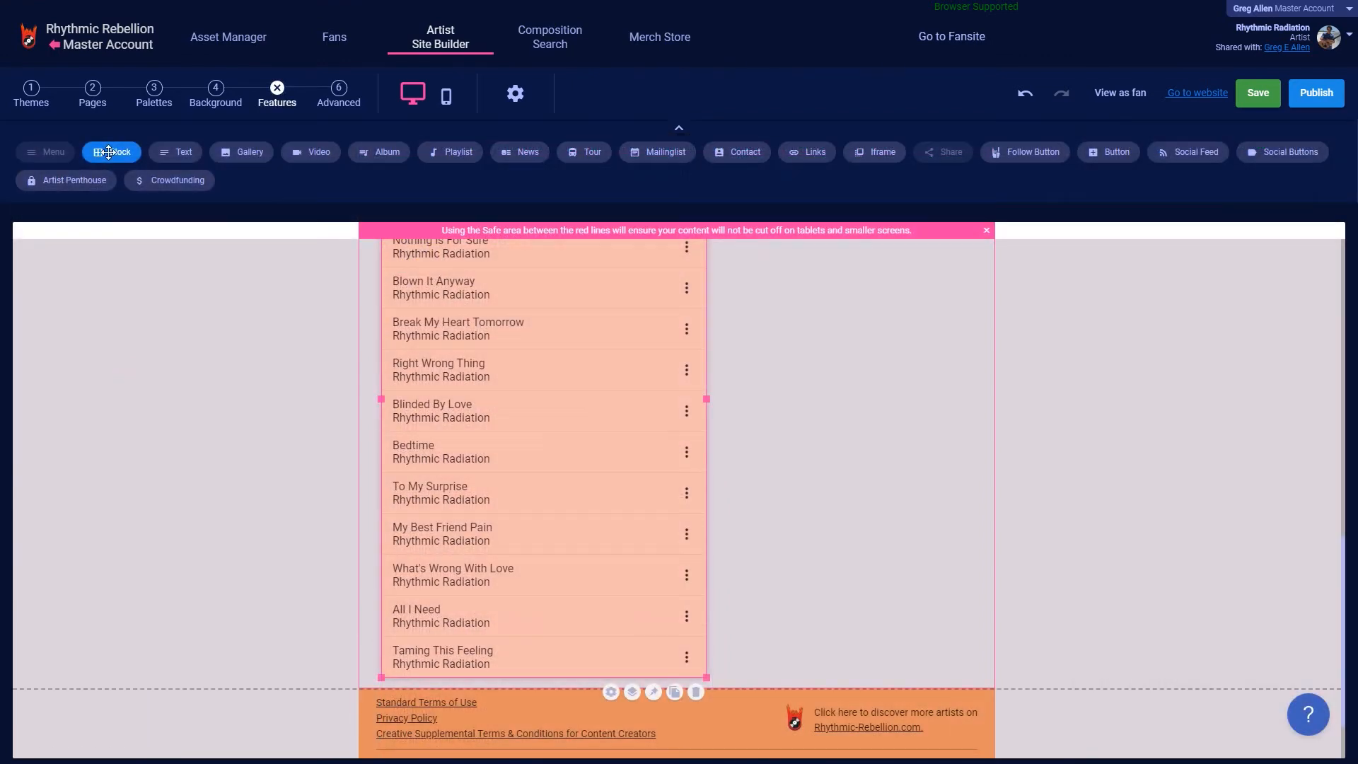
Step: Add a mauve Block beneath the playlist, stretched past the safe-area lines on both sides
{"action": "left_click_drag", "start_coordinate": [108, 152], "coordinate": [771, 617]}
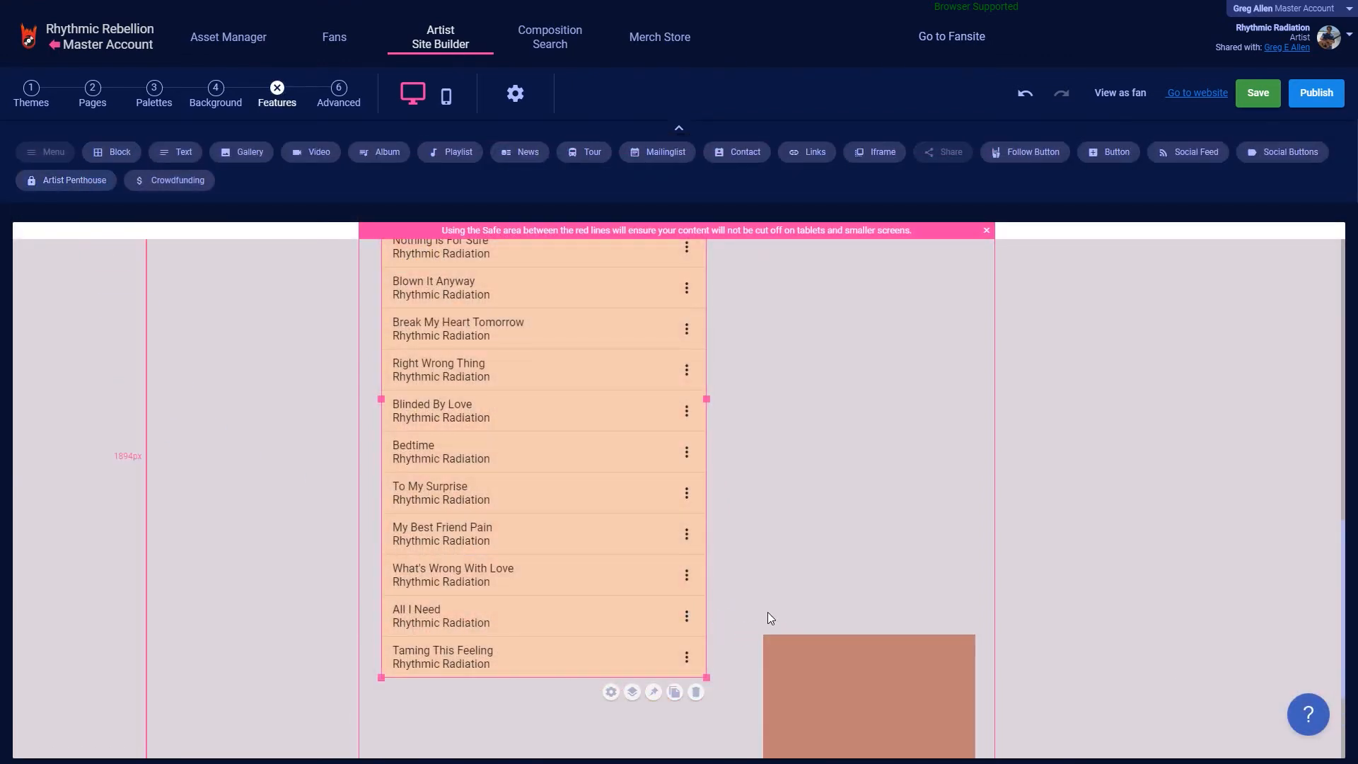
{"action": "left_click_drag", "start_coordinate": [806, 550], "coordinate": [595, 606]}
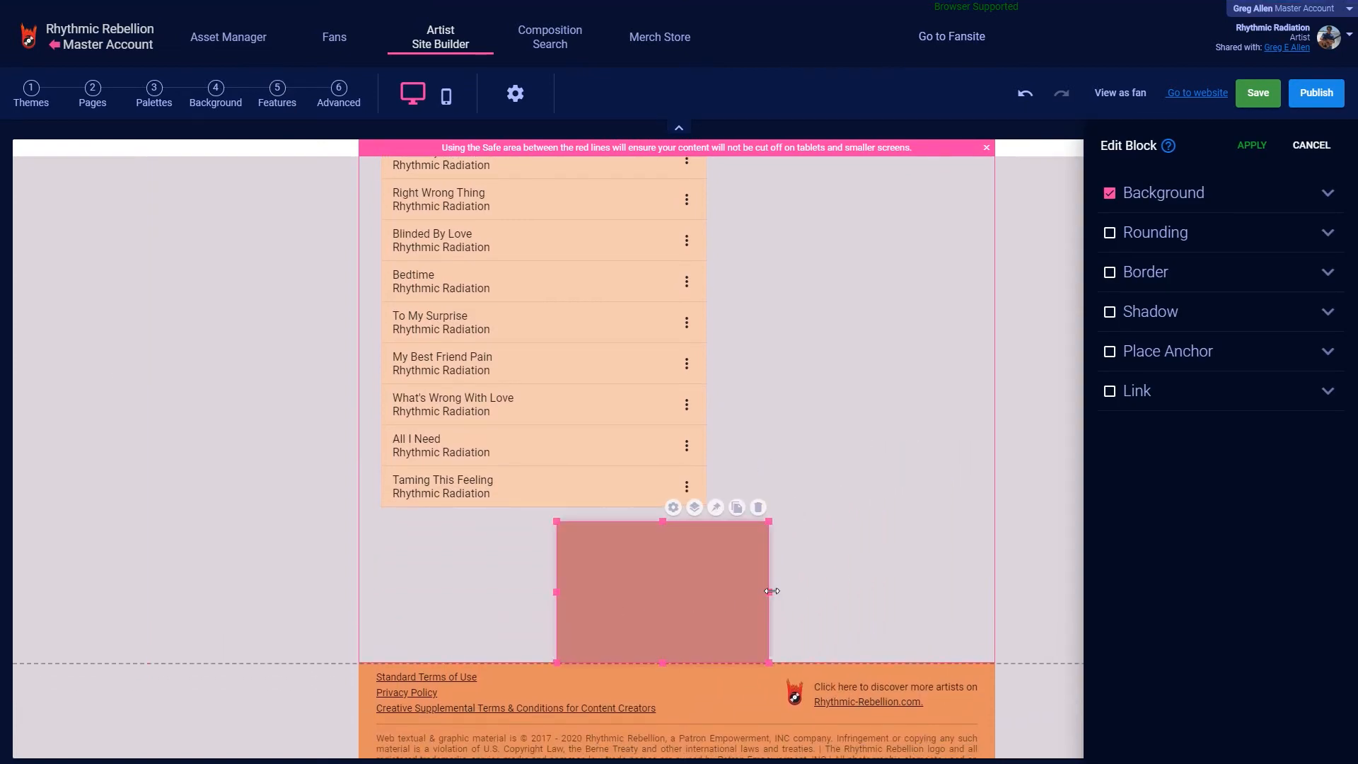
{"action": "left_click_drag", "start_coordinate": [772, 591], "coordinate": [1023, 589]}
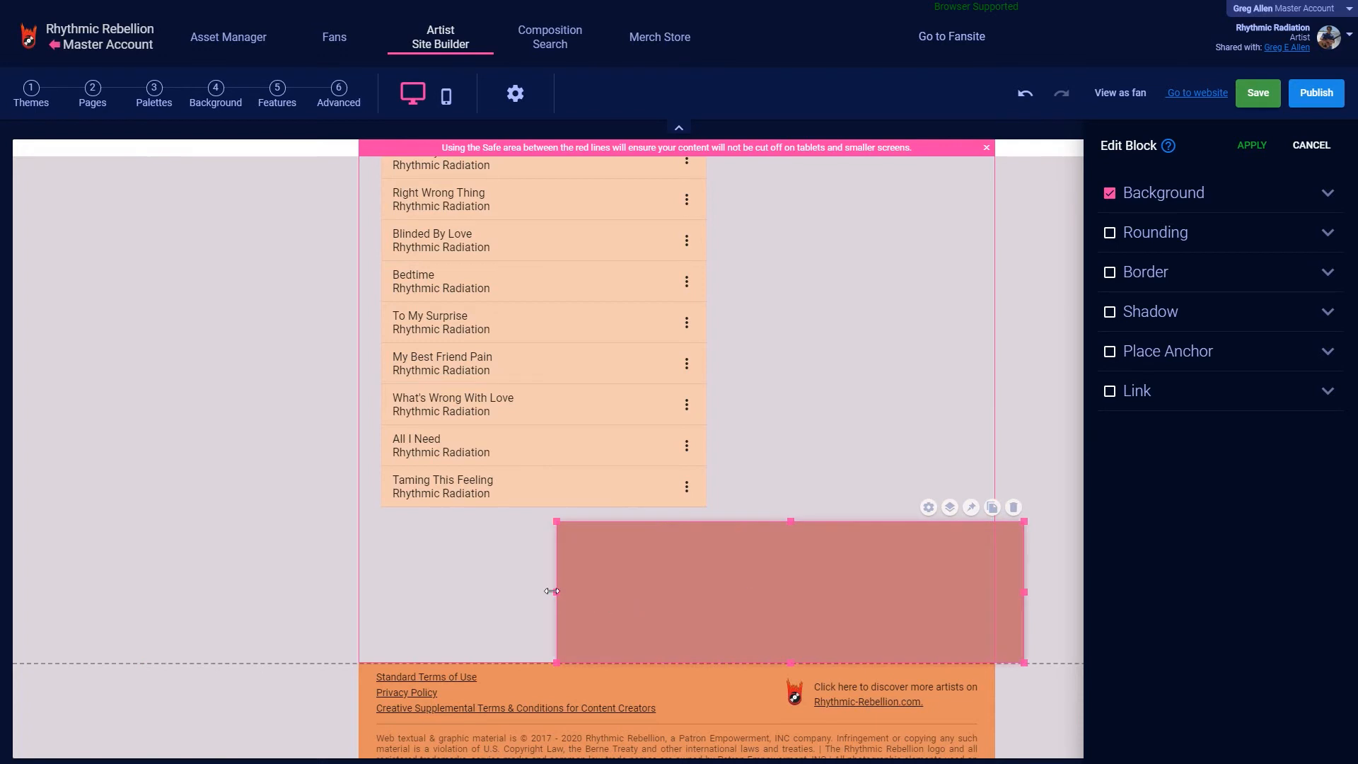
{"action": "left_click_drag", "start_coordinate": [528, 592], "coordinate": [318, 604]}
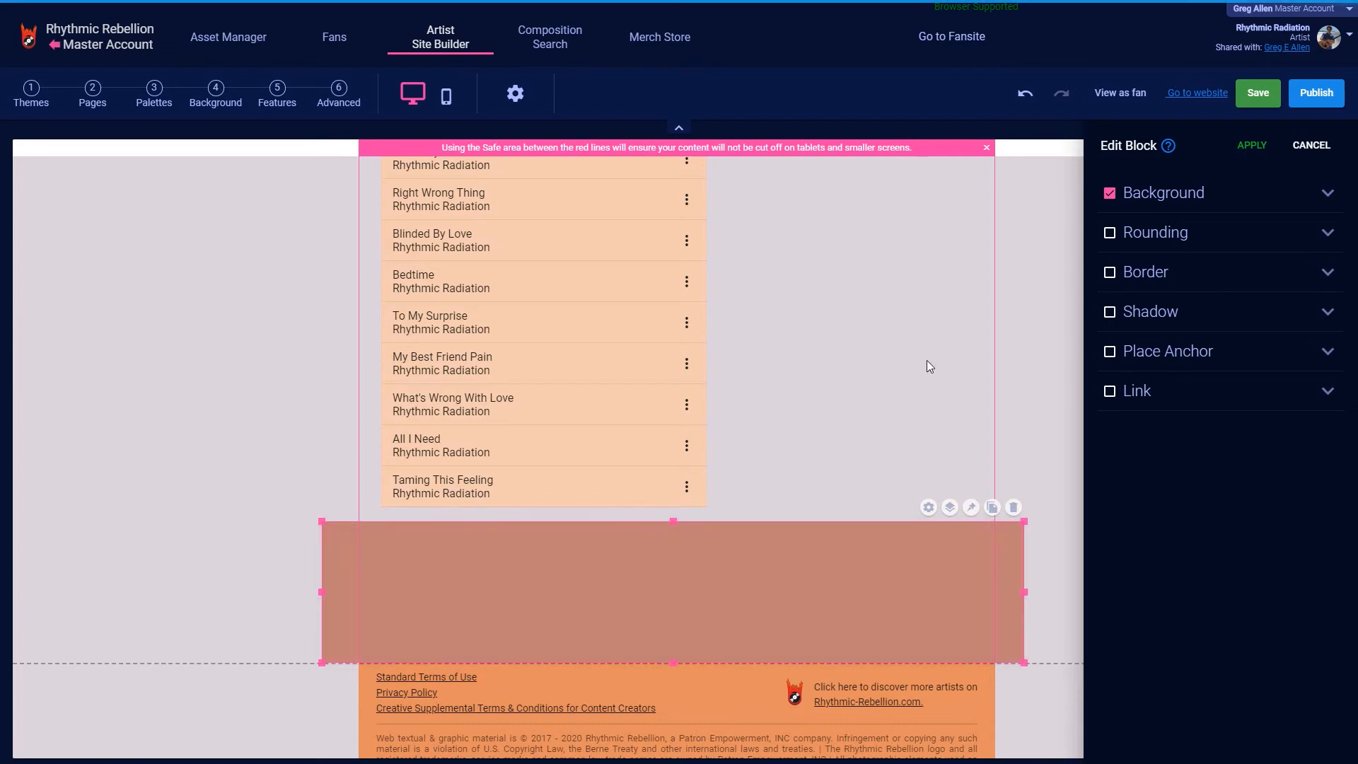
{"action": "left_click", "coordinate": [1217, 200]}
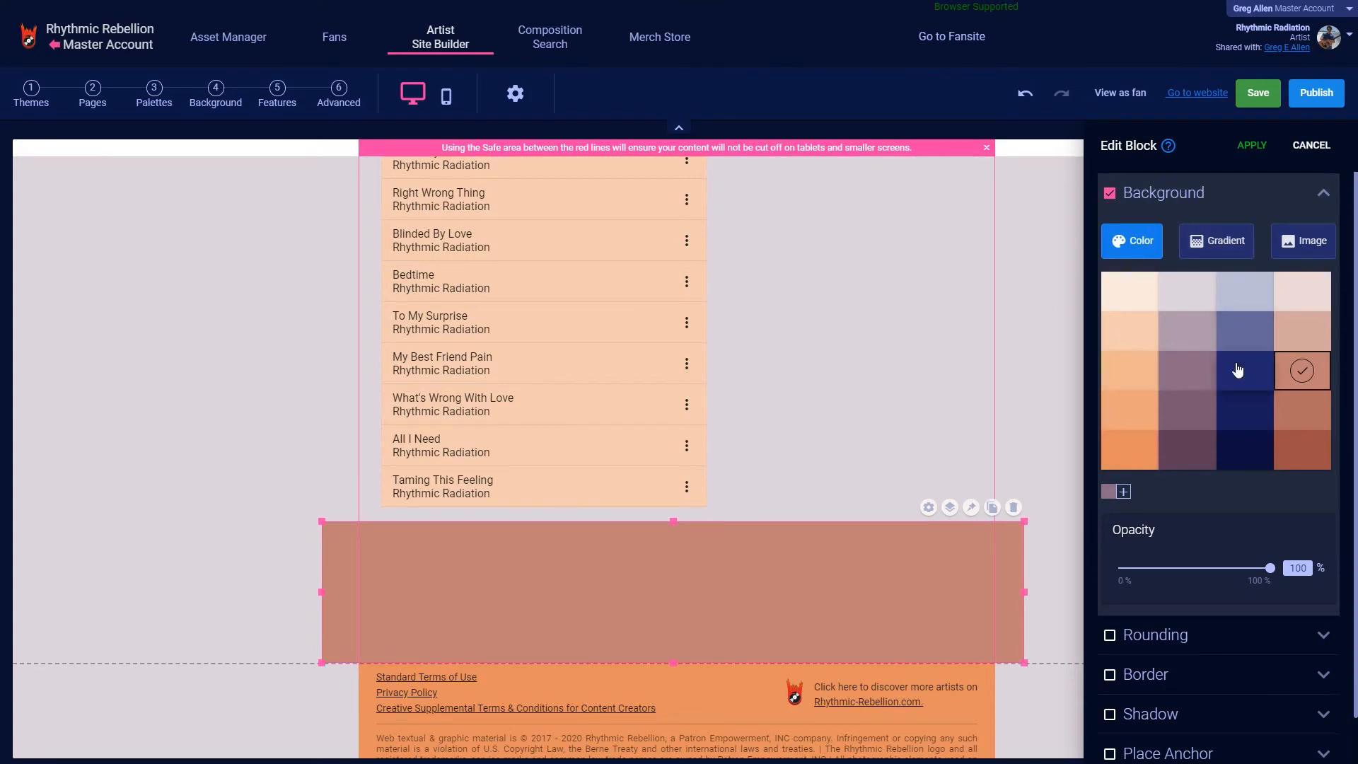
{"action": "left_click", "coordinate": [1195, 368]}
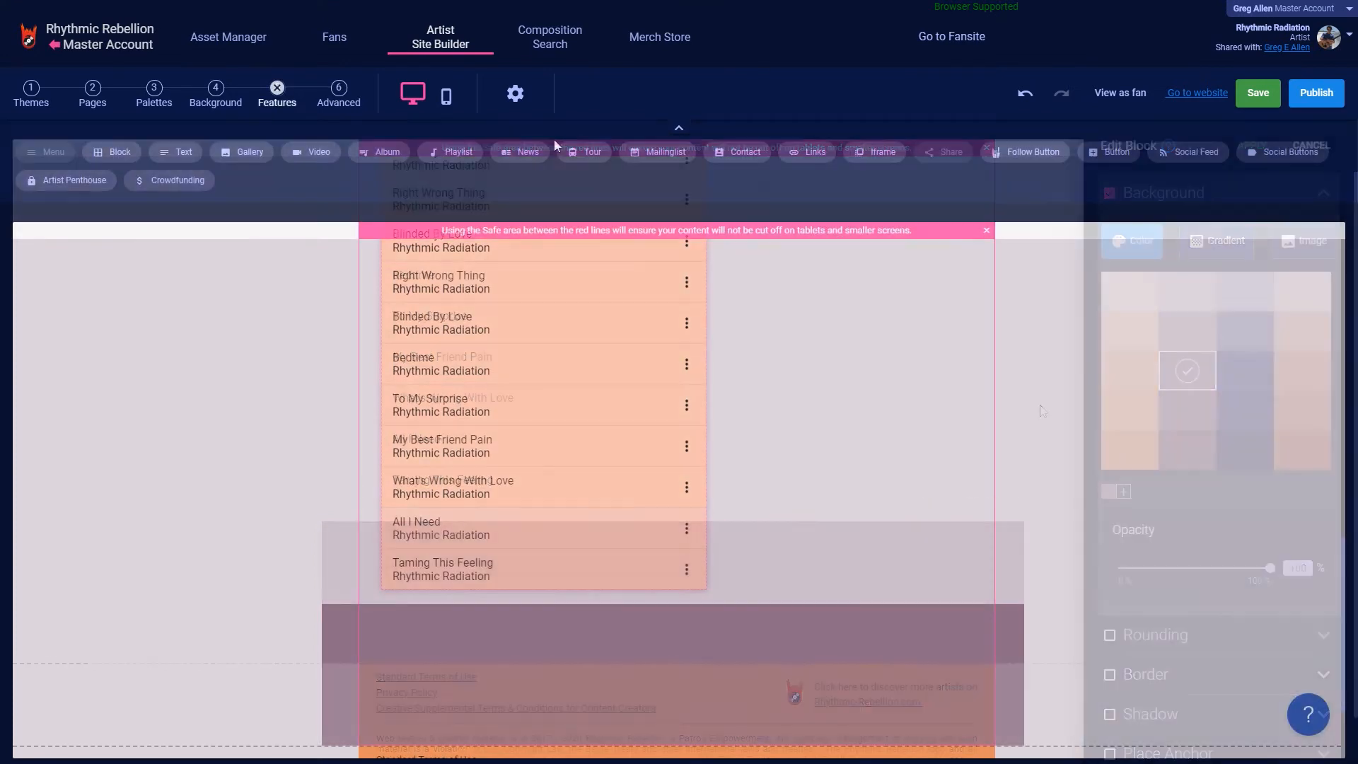
Step: Add a Mailinglist feature over the mauve block and reshape it into a wide, short form with its fields in one row
{"action": "left_click_drag", "start_coordinate": [661, 152], "coordinate": [582, 636]}
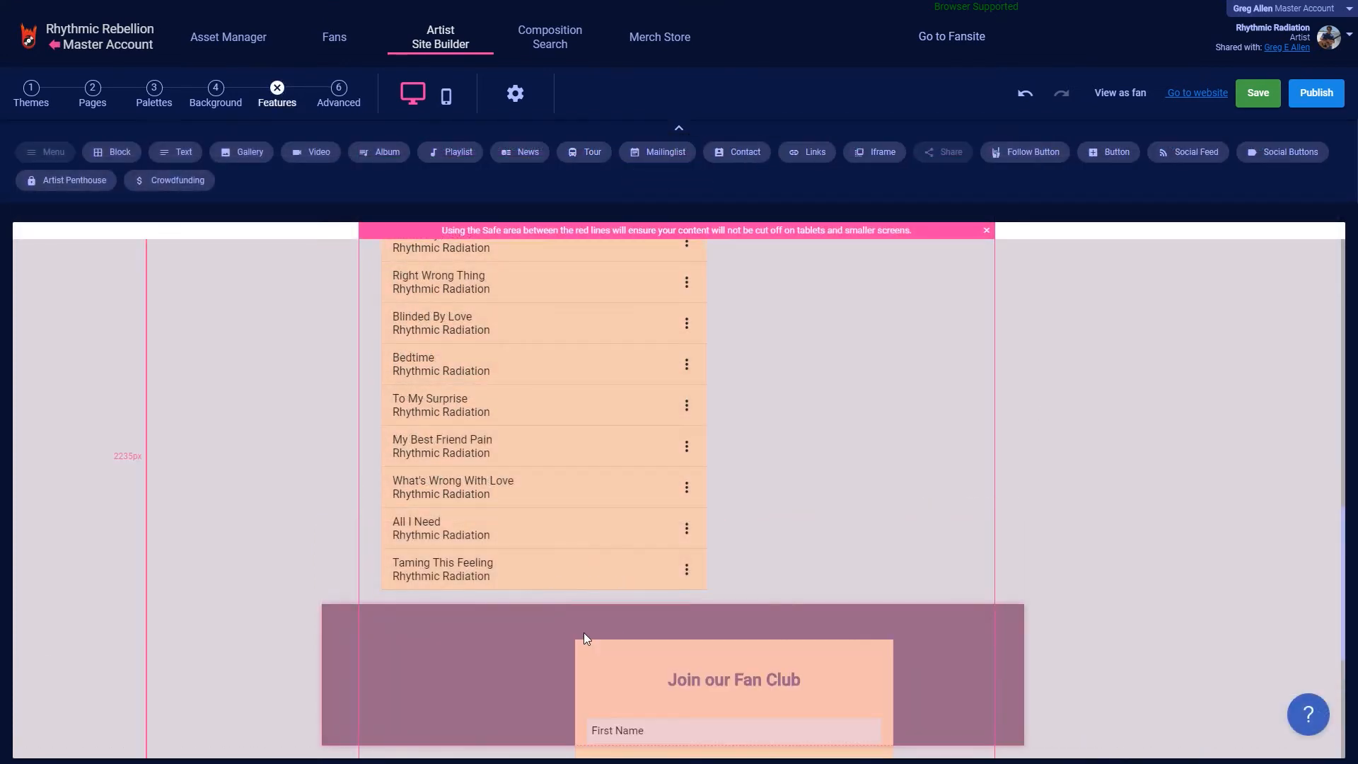
{"action": "left_click_drag", "start_coordinate": [618, 553], "coordinate": [524, 528]}
{"action": "scroll", "coordinate": [614, 541], "scroll_direction": "down", "scroll_amount": 3}
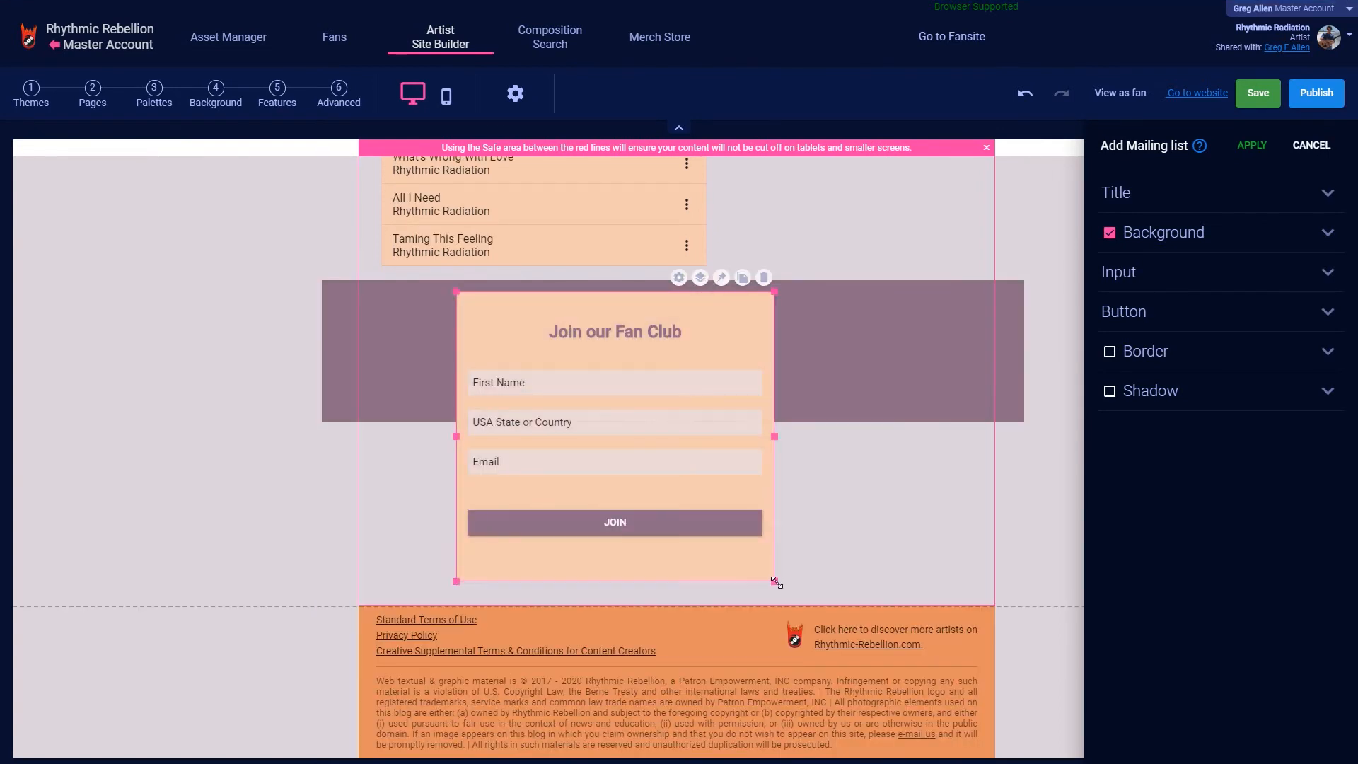
{"action": "left_click_drag", "start_coordinate": [776, 582], "coordinate": [957, 478]}
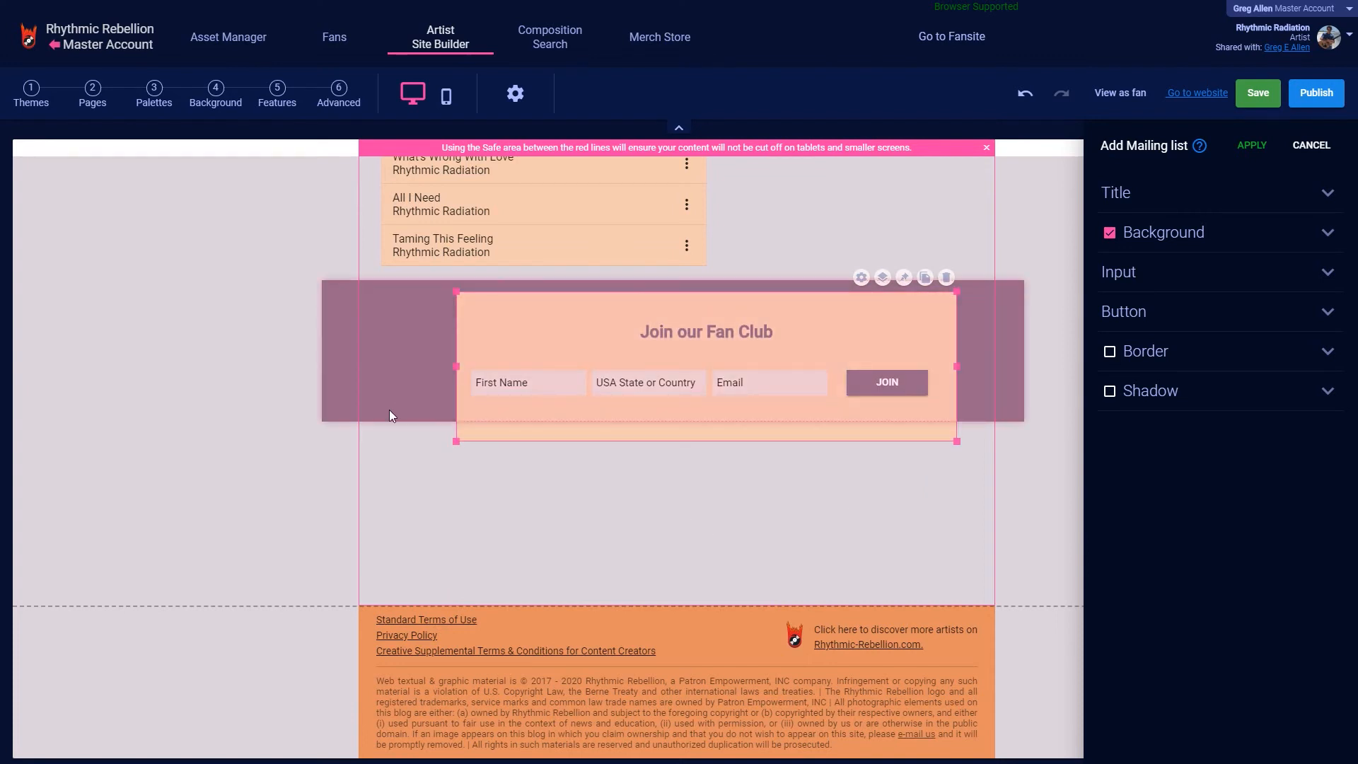
Step: Make the mauve block taller than the fan club form and centre the form horizontally on it
{"action": "left_click", "coordinate": [330, 418]}
{"action": "left_click_drag", "start_coordinate": [326, 448], "coordinate": [325, 460]}
{"action": "left_click_drag", "start_coordinate": [695, 422], "coordinate": [673, 419]}
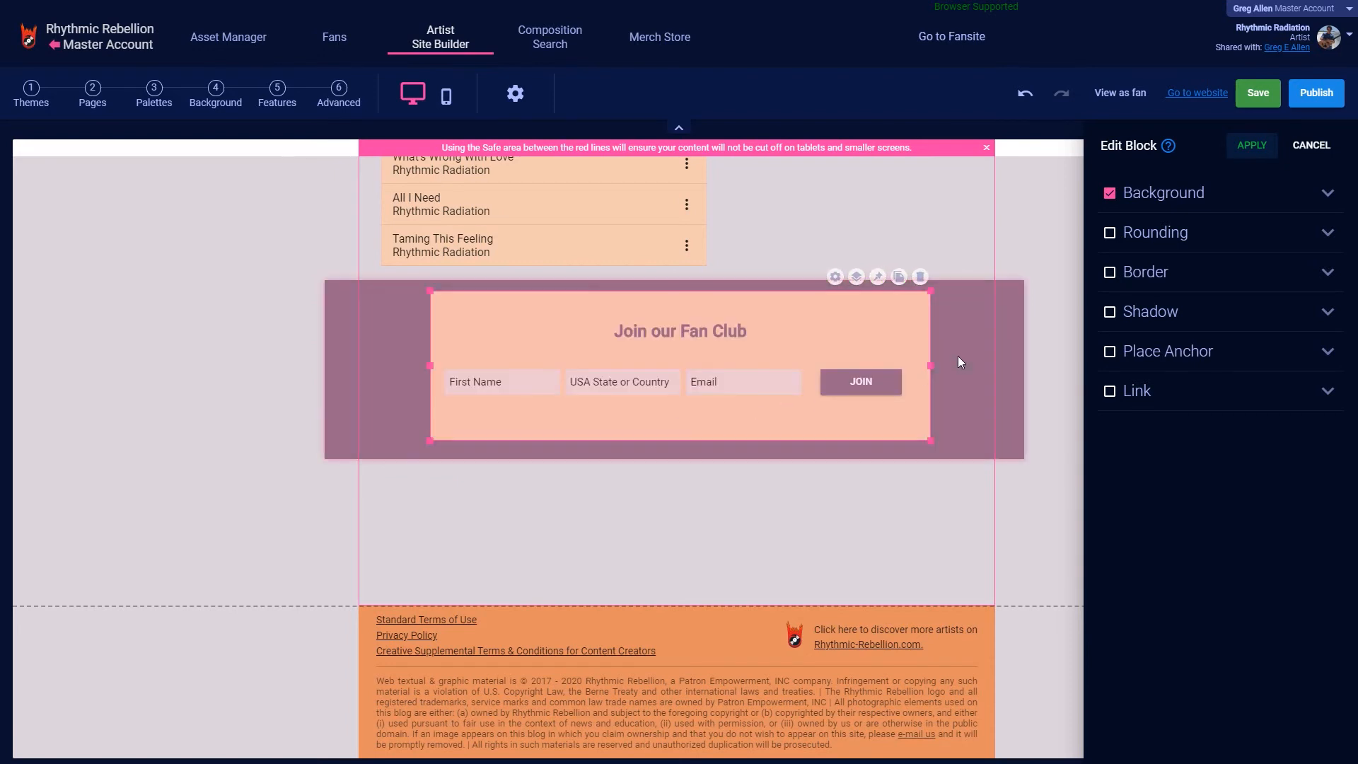
{"action": "left_click_drag", "start_coordinate": [959, 363], "coordinate": [919, 382]}
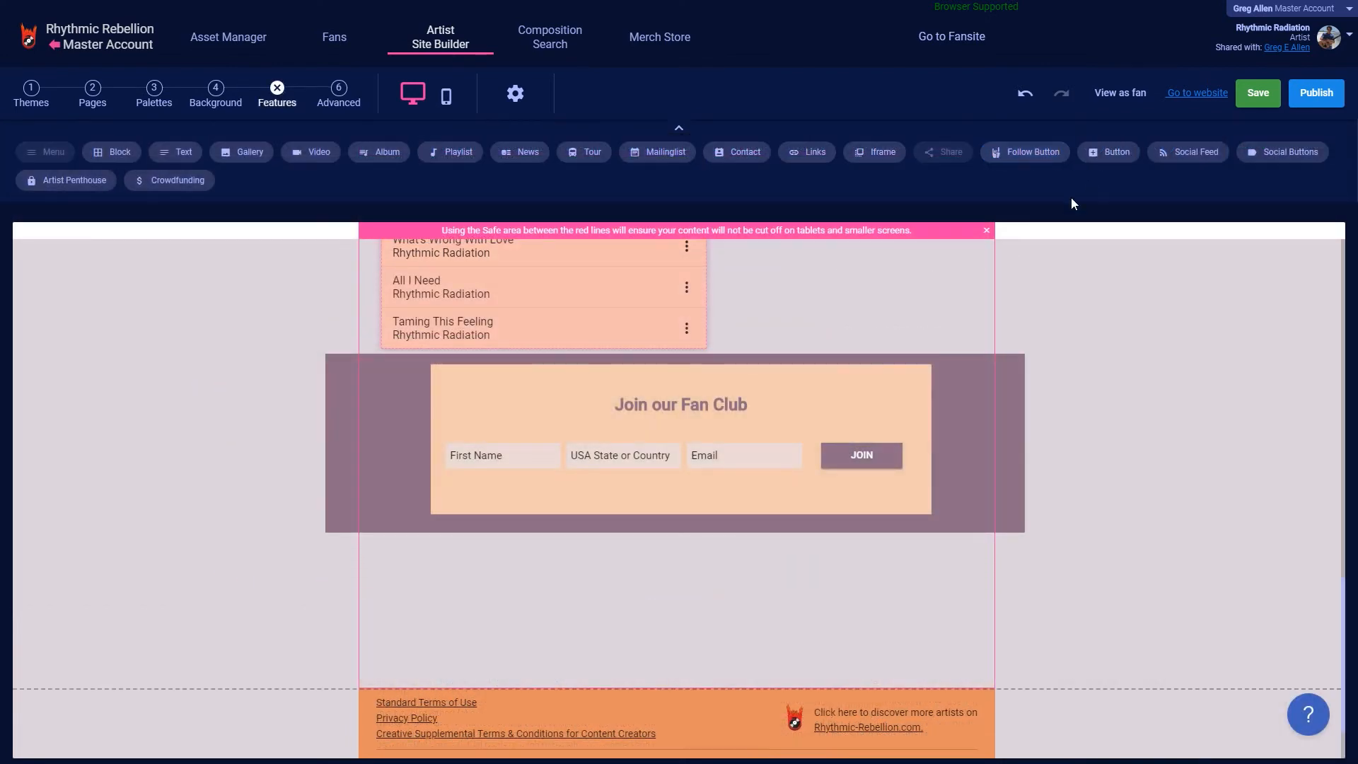
Step: Add a Button feature below the mailing list block and link it to Page 2
{"action": "left_click_drag", "start_coordinate": [1109, 151], "coordinate": [644, 589]}
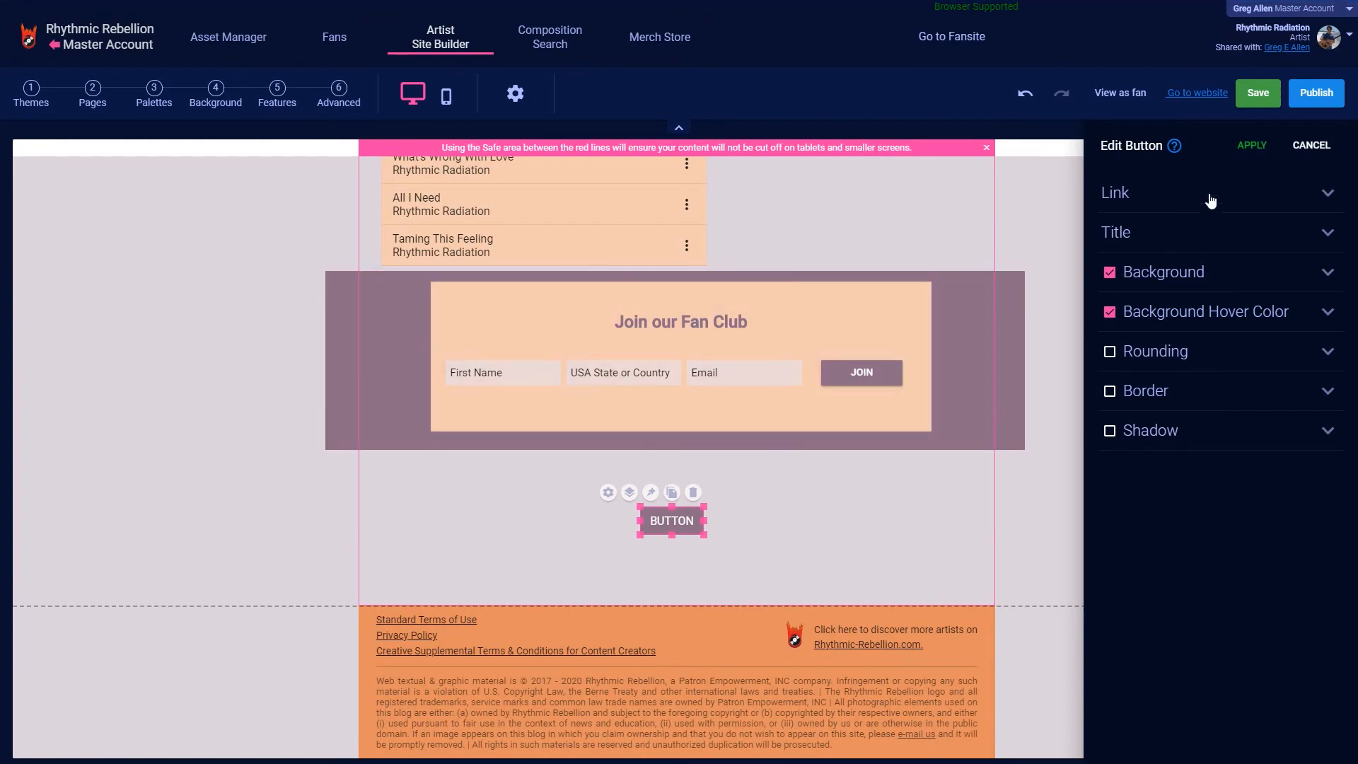
{"action": "left_click", "coordinate": [1211, 197]}
{"action": "left_click", "coordinate": [1205, 230]}
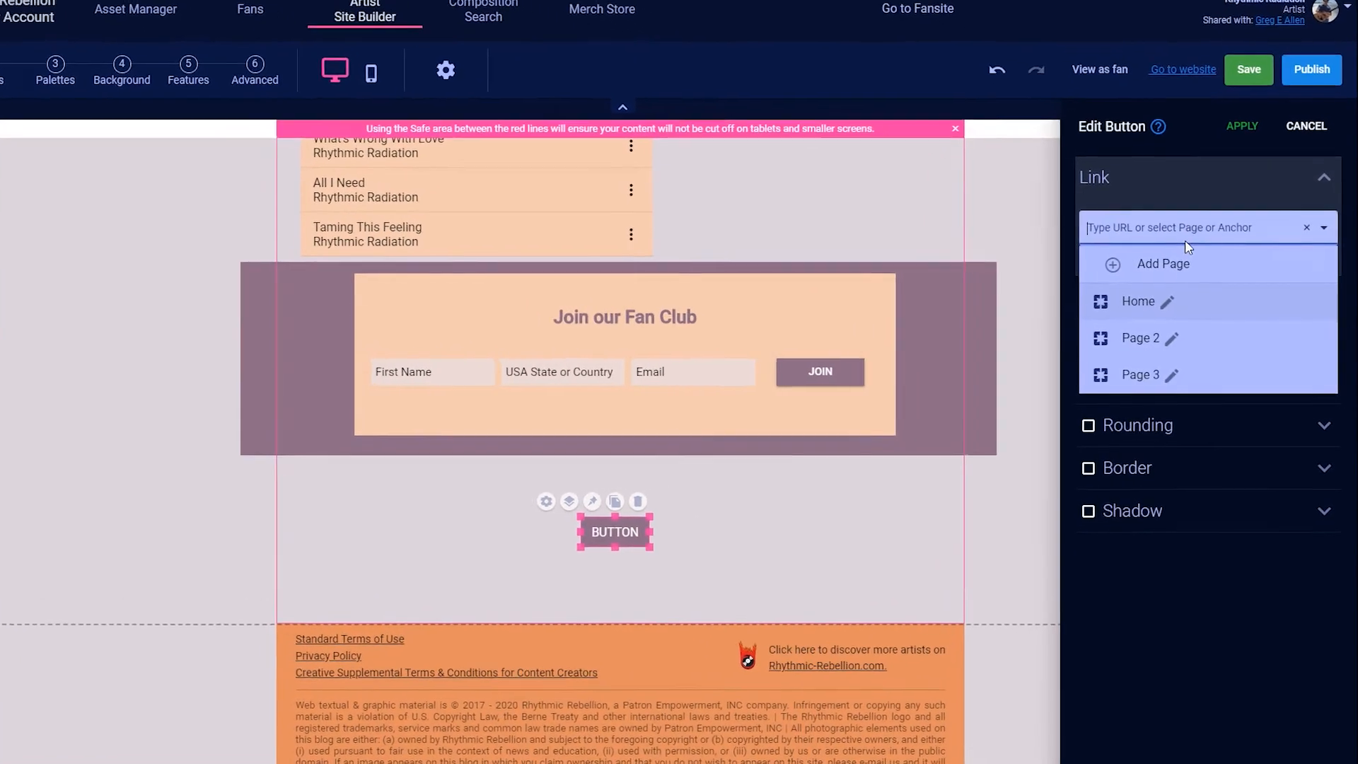
{"action": "left_click", "coordinate": [1139, 338]}
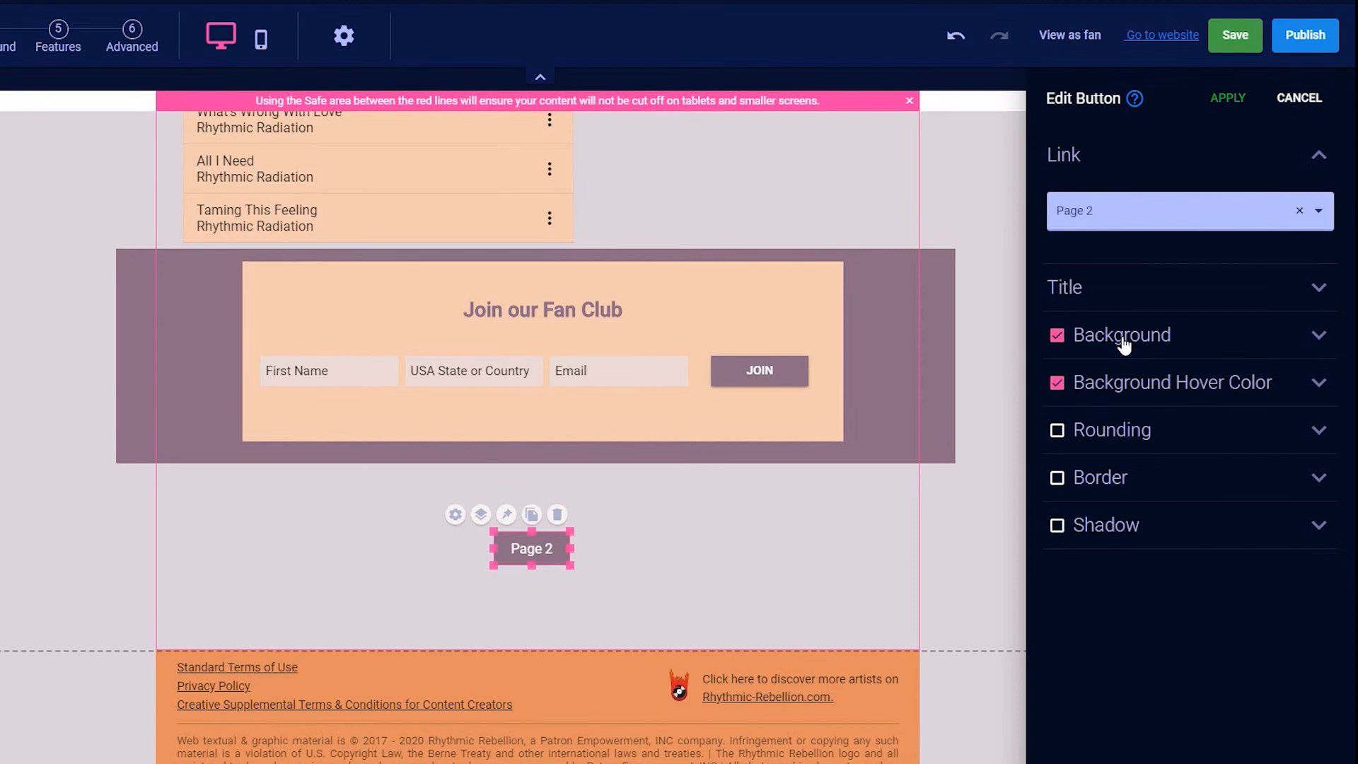
Step: Change the button's name to NEXT PAGE
{"action": "left_click", "coordinate": [1135, 290]}
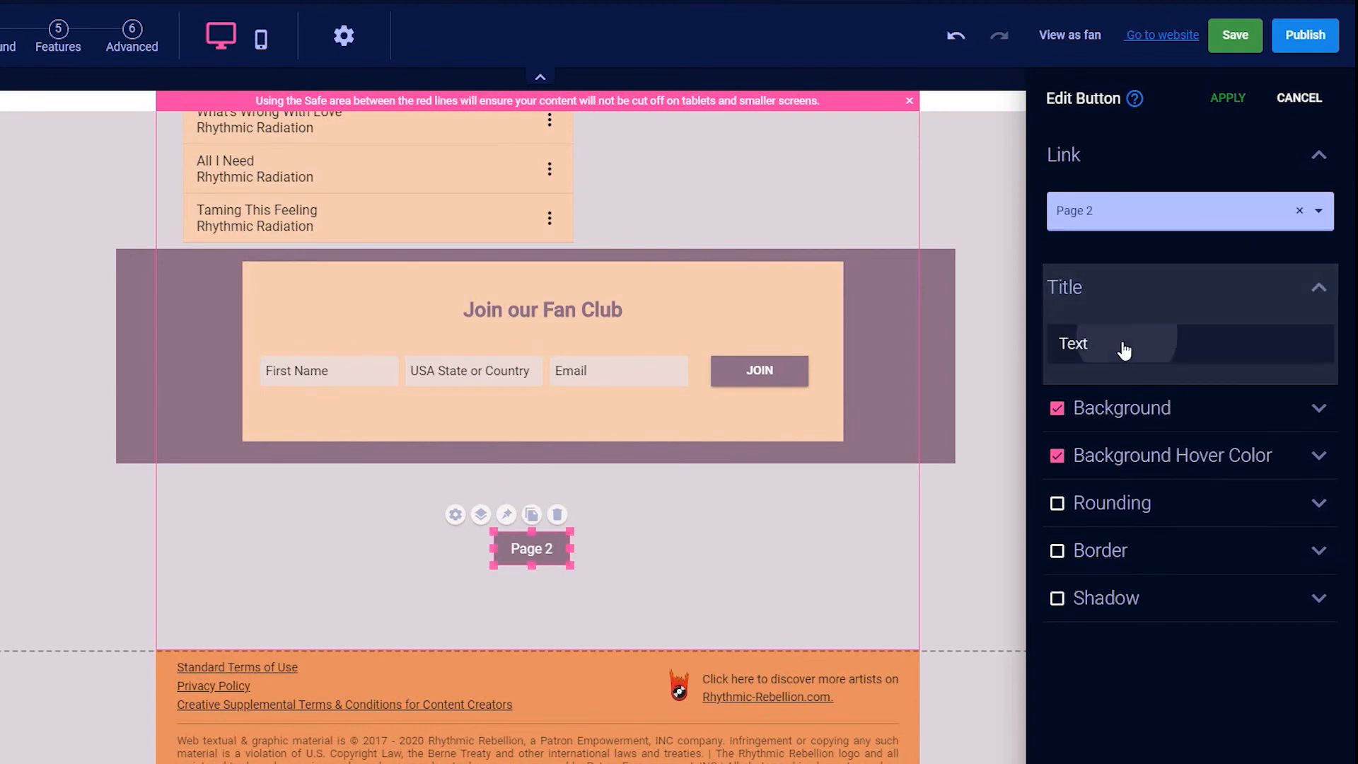
{"action": "left_click", "coordinate": [1123, 347]}
{"action": "left_click_drag", "start_coordinate": [1128, 402], "coordinate": [1057, 408]}
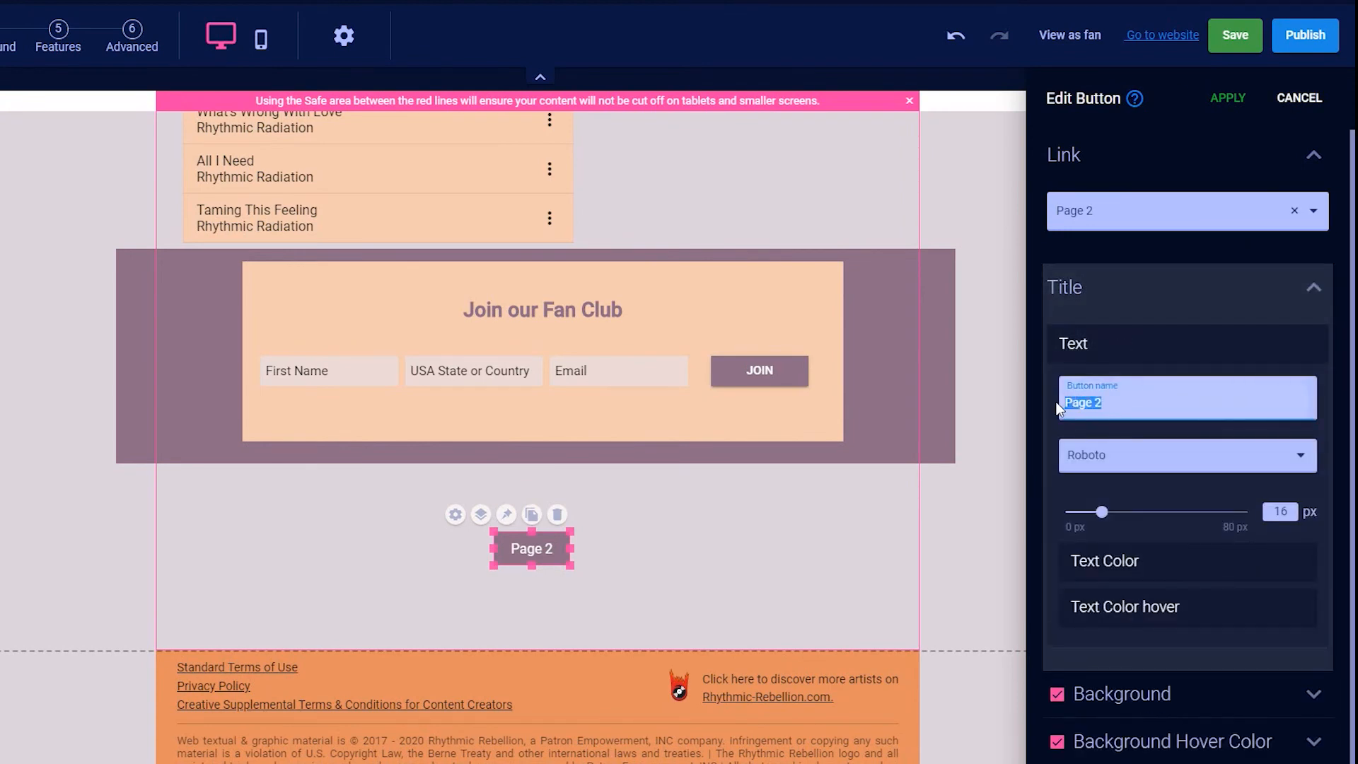
{"action": "type", "text": "NEXT PAGE"}
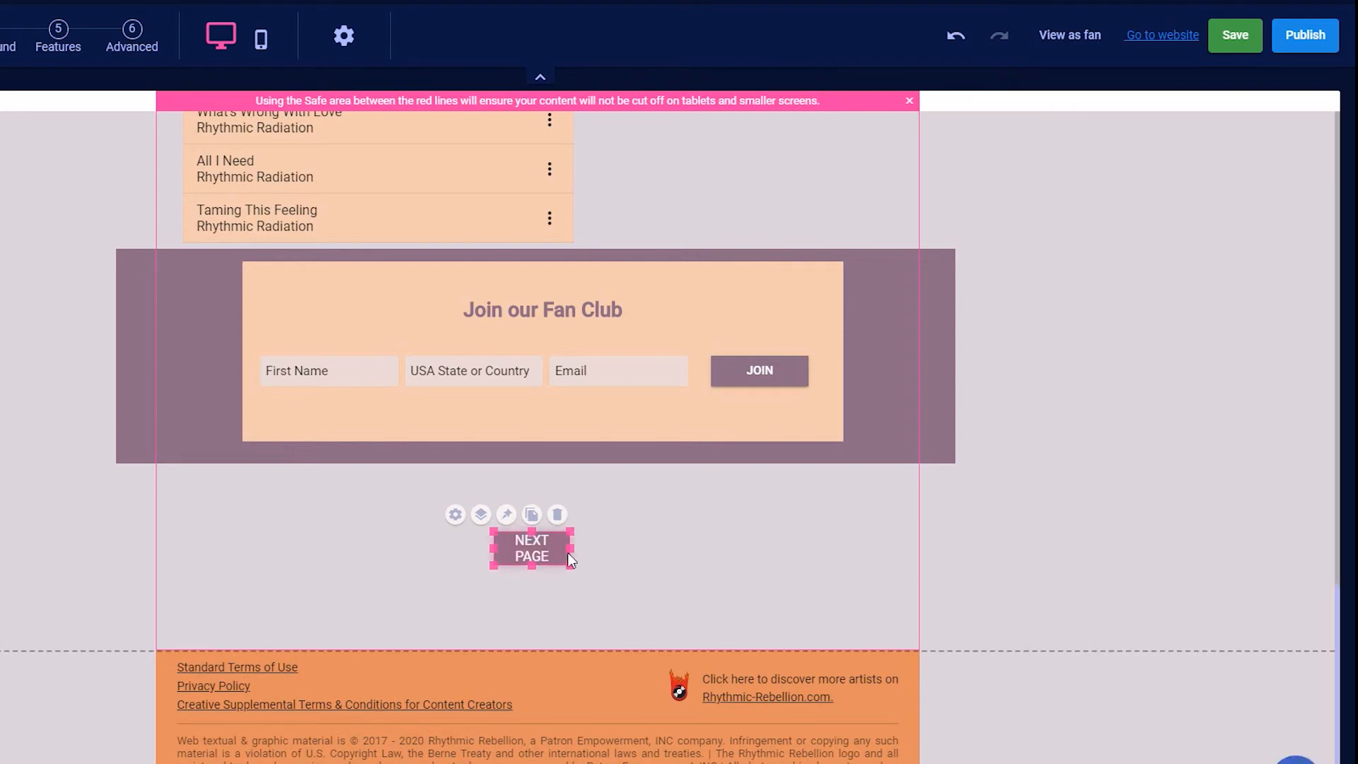
Step: Copy the NEXT PAGE button onto the Home page and place the copy directly to the right of the original
{"action": "left_click", "coordinate": [548, 553]}
{"action": "left_click", "coordinate": [532, 515]}
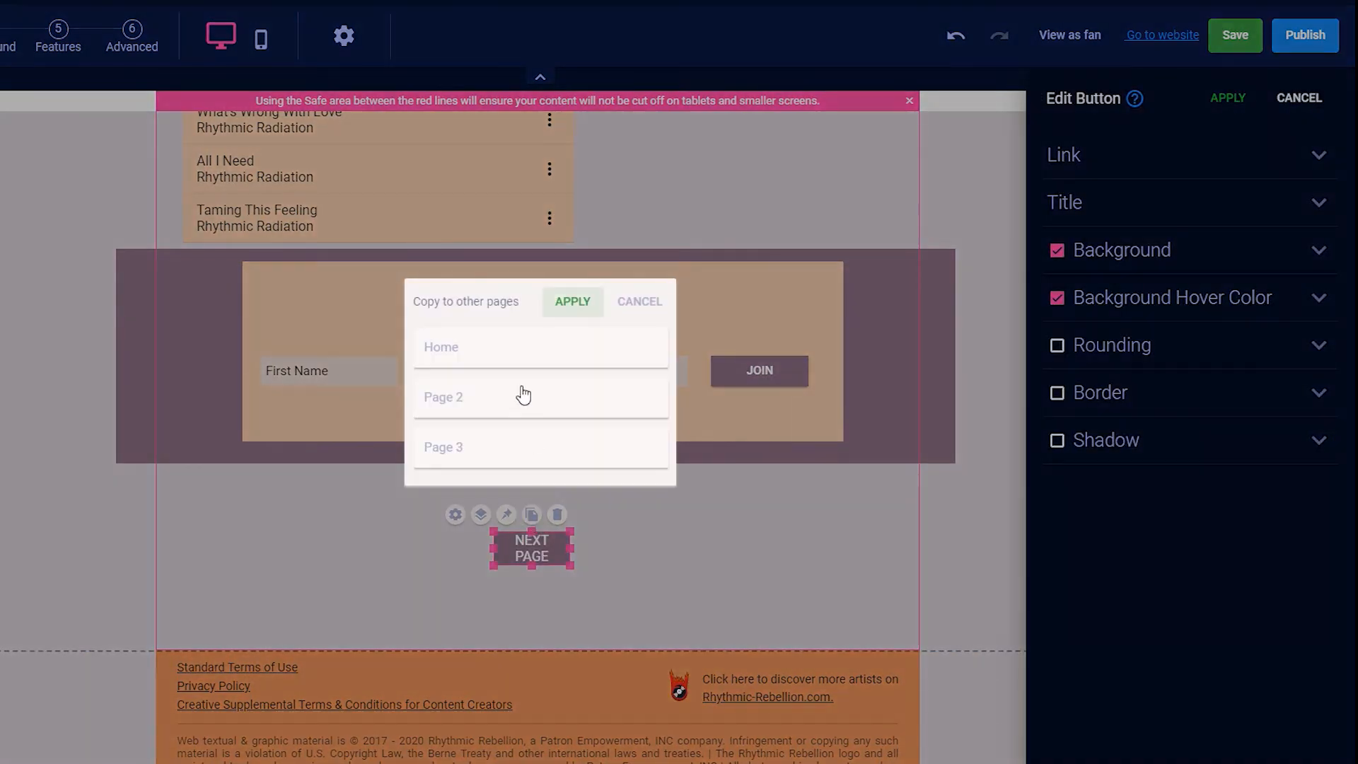
{"action": "left_click", "coordinate": [525, 348]}
{"action": "left_click", "coordinate": [569, 305]}
{"action": "left_click_drag", "start_coordinate": [557, 560], "coordinate": [630, 551]}
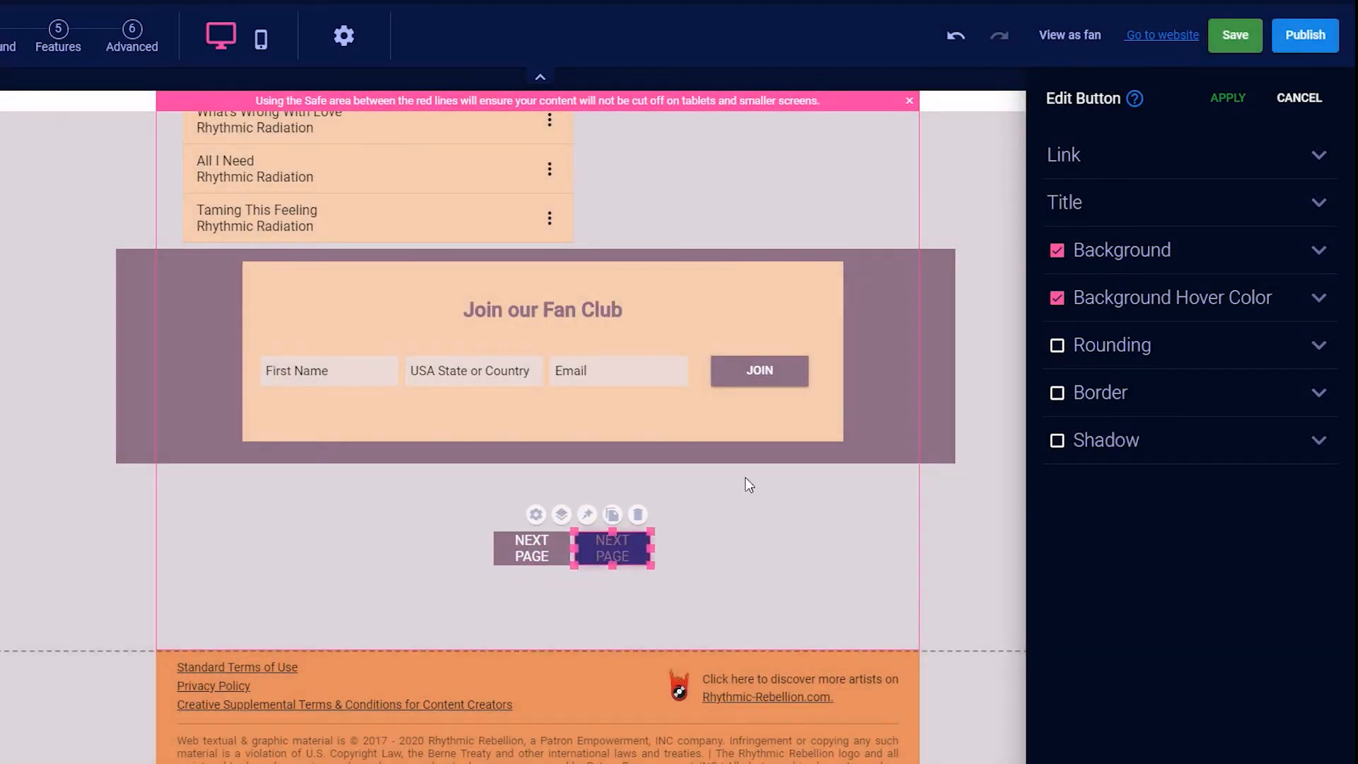
Step: Link the copied button to Page 3 and shift the original NEXT PAGE button away from it
{"action": "left_click", "coordinate": [1145, 157]}
{"action": "left_click", "coordinate": [1147, 205]}
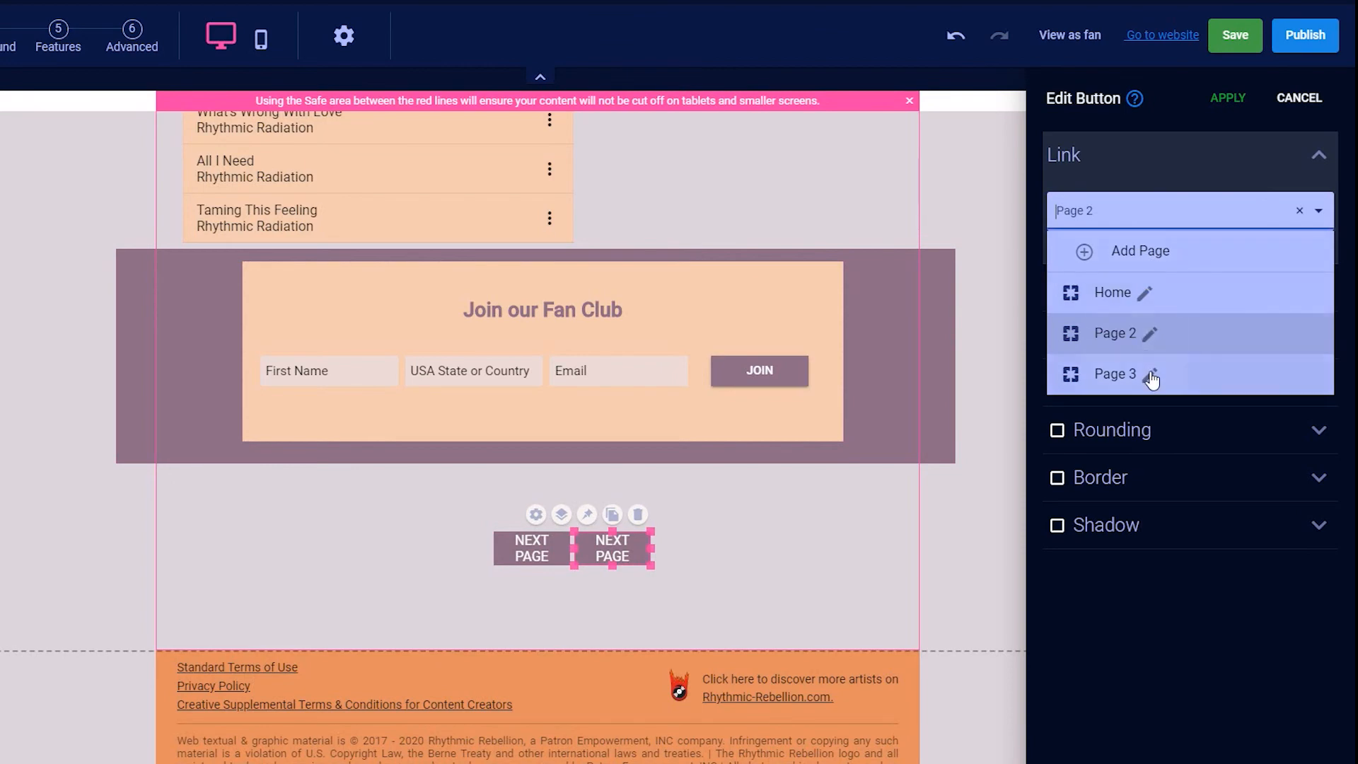
{"action": "left_click", "coordinate": [1185, 380]}
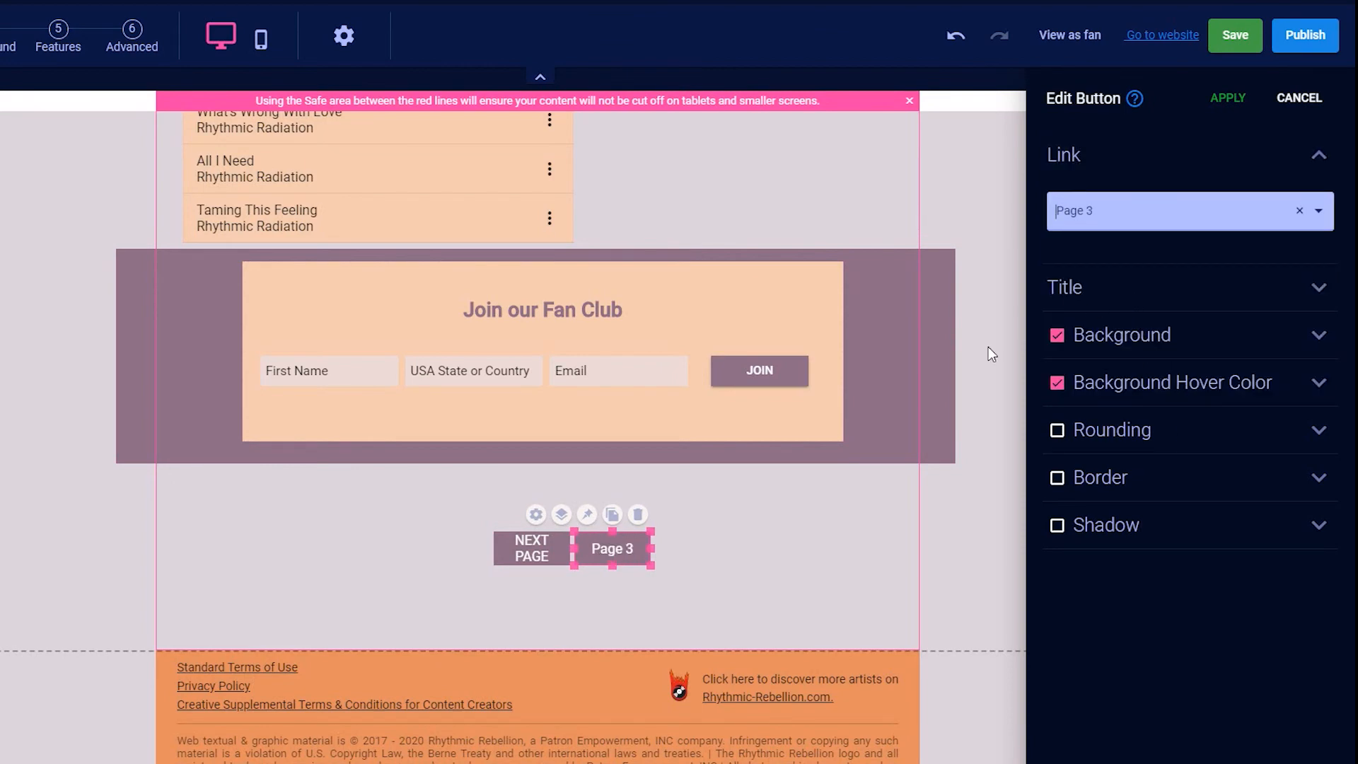
{"action": "left_click_drag", "start_coordinate": [553, 555], "coordinate": [484, 550]}
{"action": "left_click", "coordinate": [591, 544]}
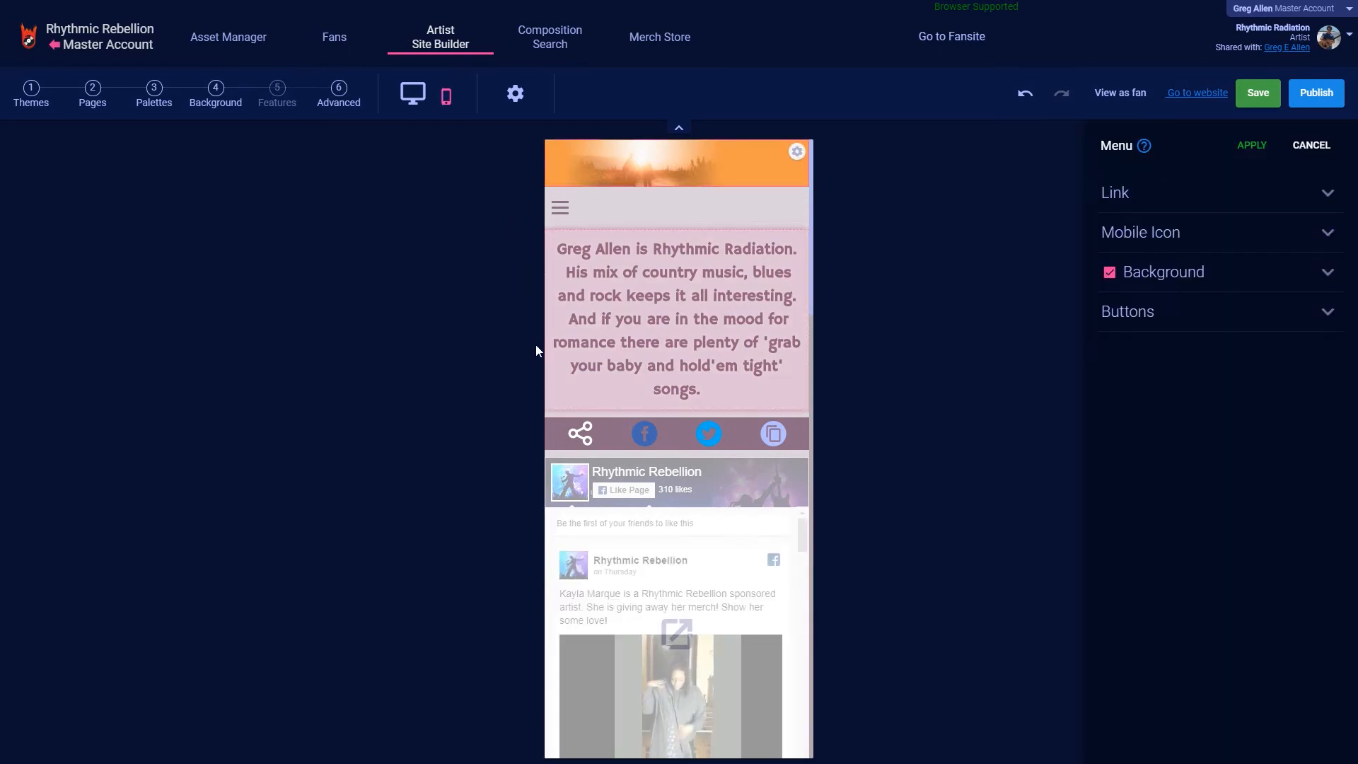
Step: Review the mobile layout of the Home page from the header down through the social features, video and playlist
{"action": "scroll", "coordinate": [615, 403], "scroll_direction": "down", "scroll_amount": 2}
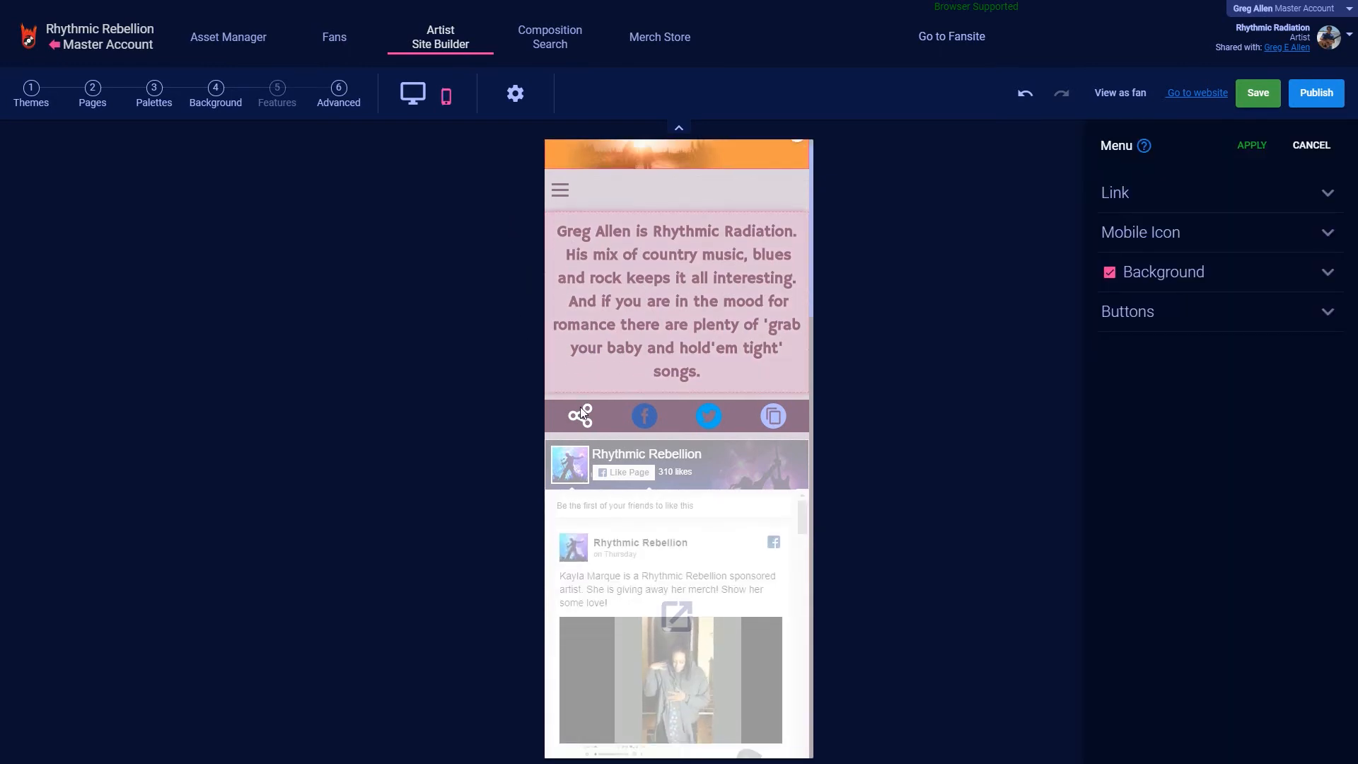
{"action": "scroll", "coordinate": [615, 401], "scroll_direction": "down", "scroll_amount": 2}
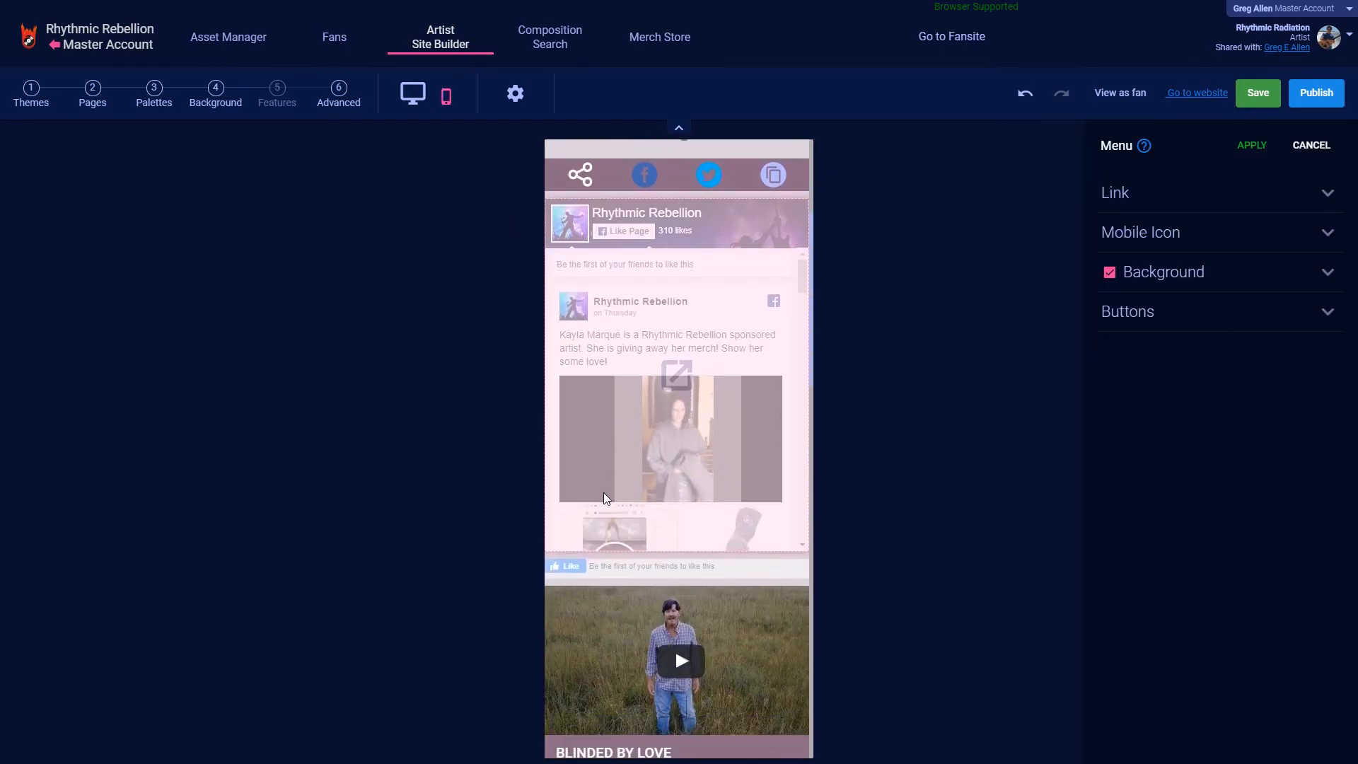
{"action": "scroll", "coordinate": [605, 491], "scroll_direction": "down", "scroll_amount": 1}
{"action": "scroll", "coordinate": [604, 491], "scroll_direction": "down", "scroll_amount": 5}
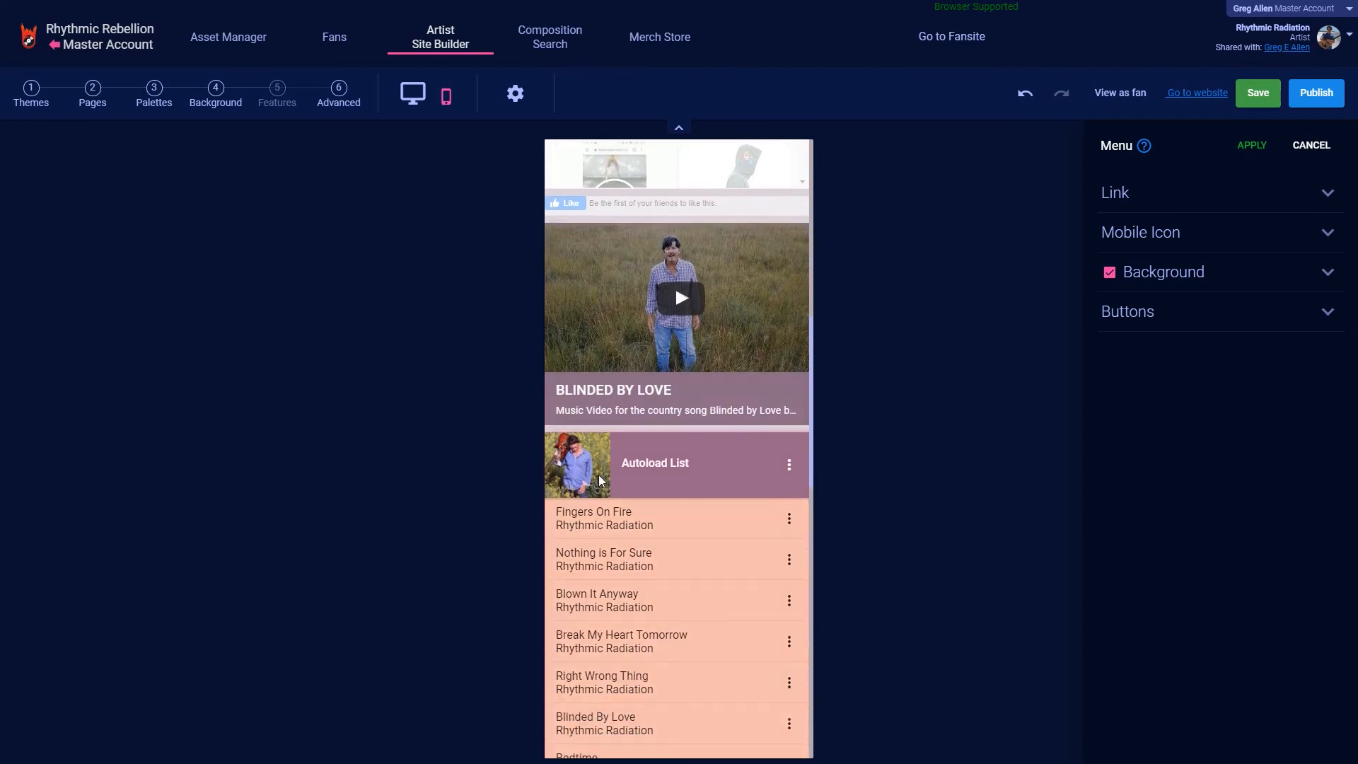
{"action": "scroll", "coordinate": [598, 473], "scroll_direction": "down", "scroll_amount": 7}
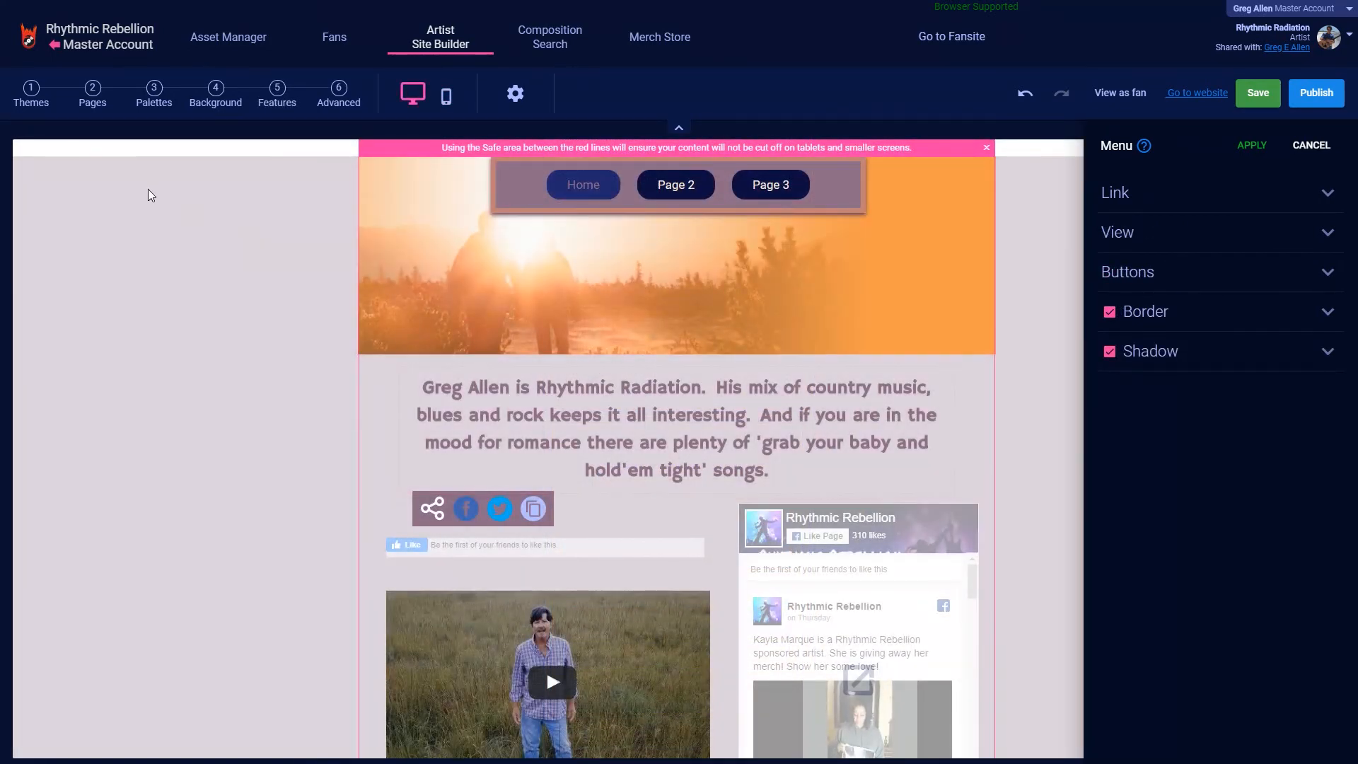
Step: Apply Theme 1 to the website, accepting the loss of the current changes
{"action": "left_click", "coordinate": [31, 91]}
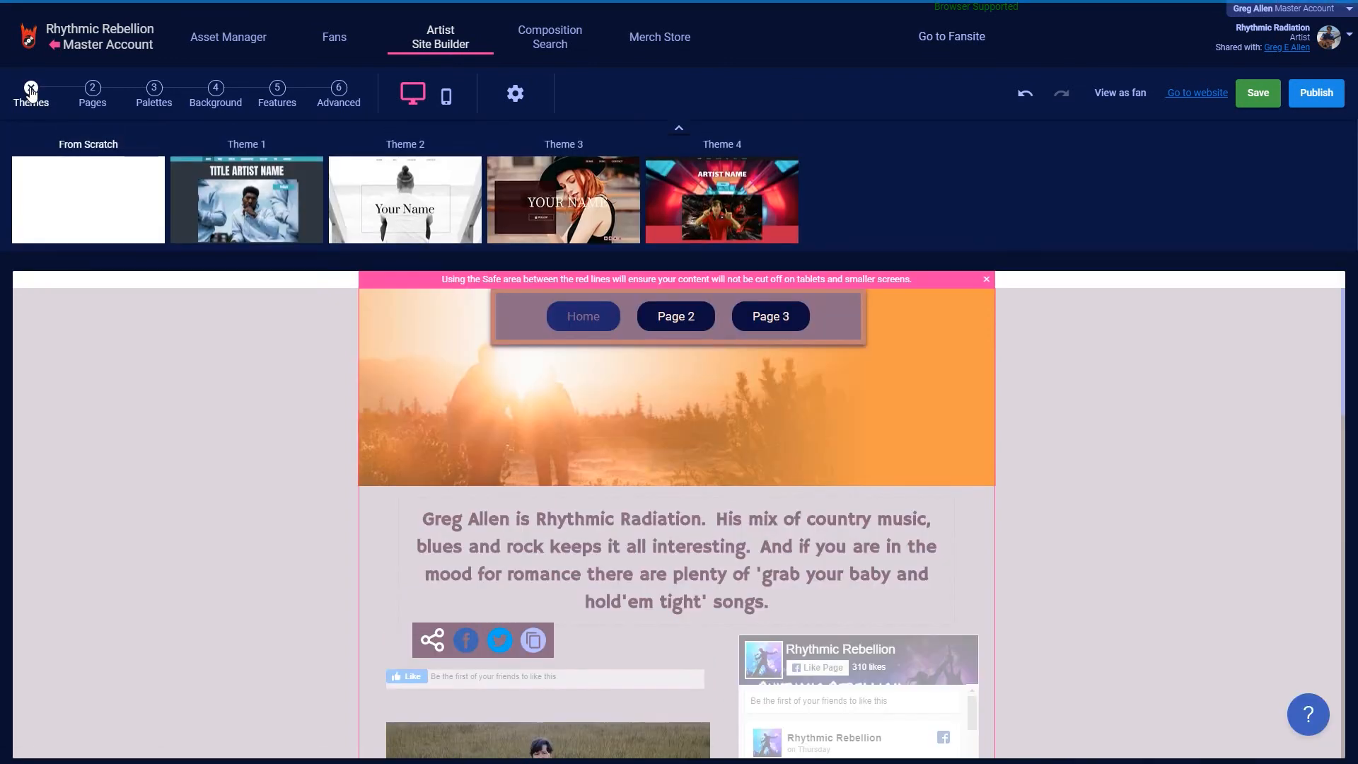
{"action": "mouse_move", "coordinate": [248, 200]}
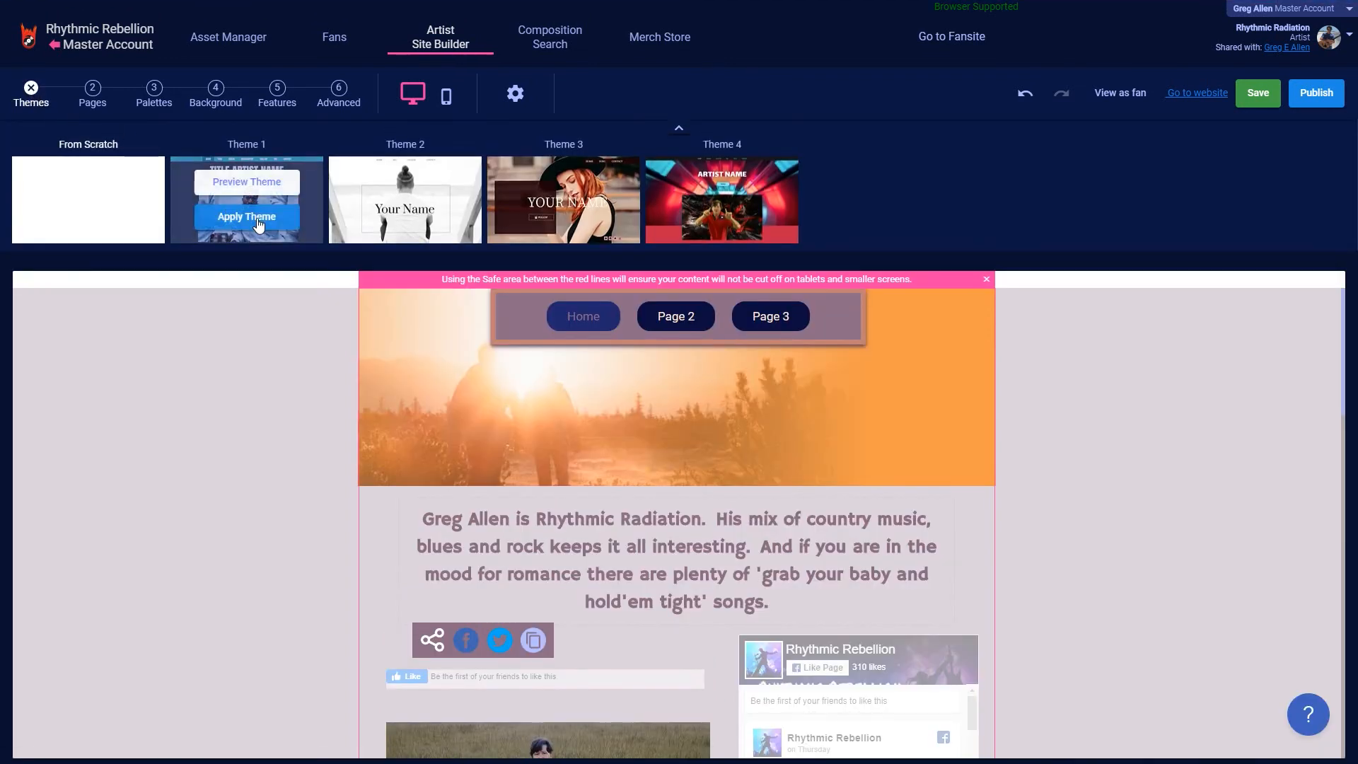
{"action": "left_click", "coordinate": [258, 220]}
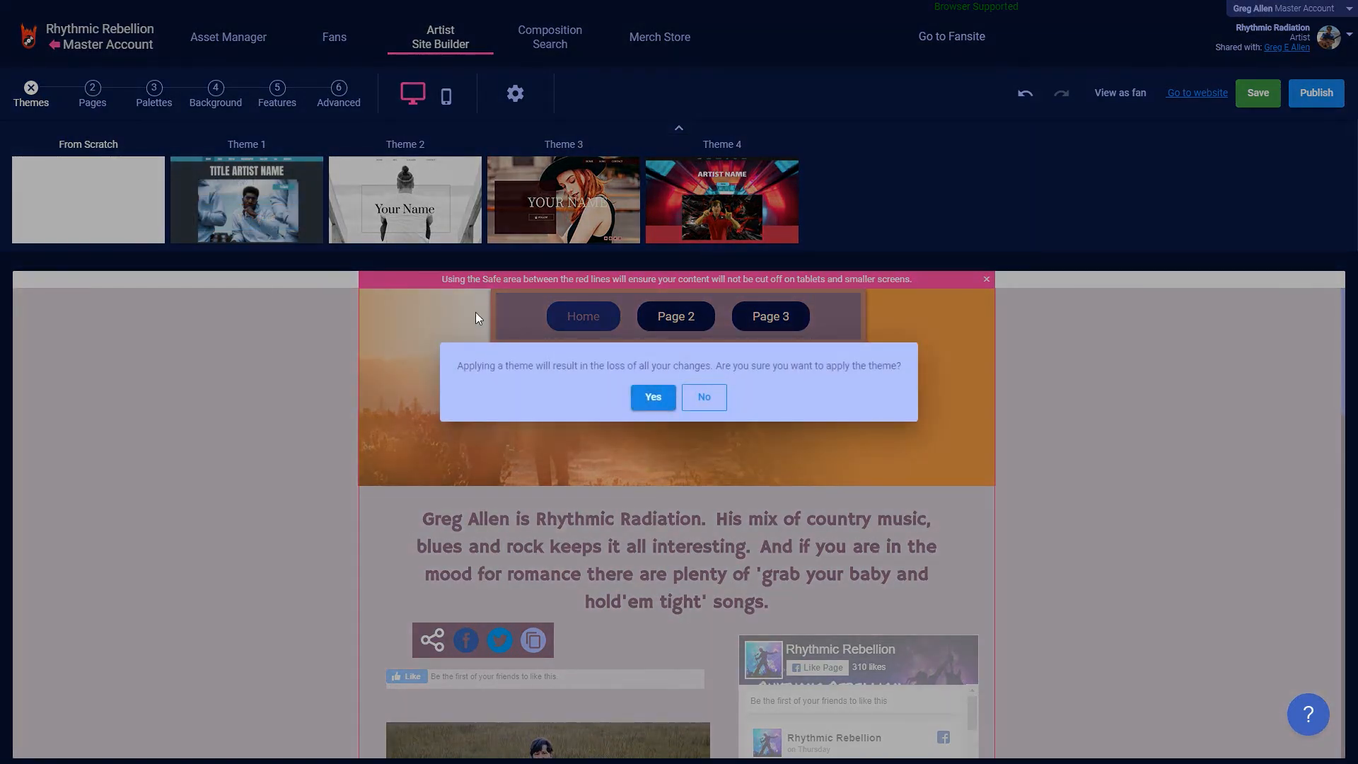
{"action": "left_click", "coordinate": [665, 383]}
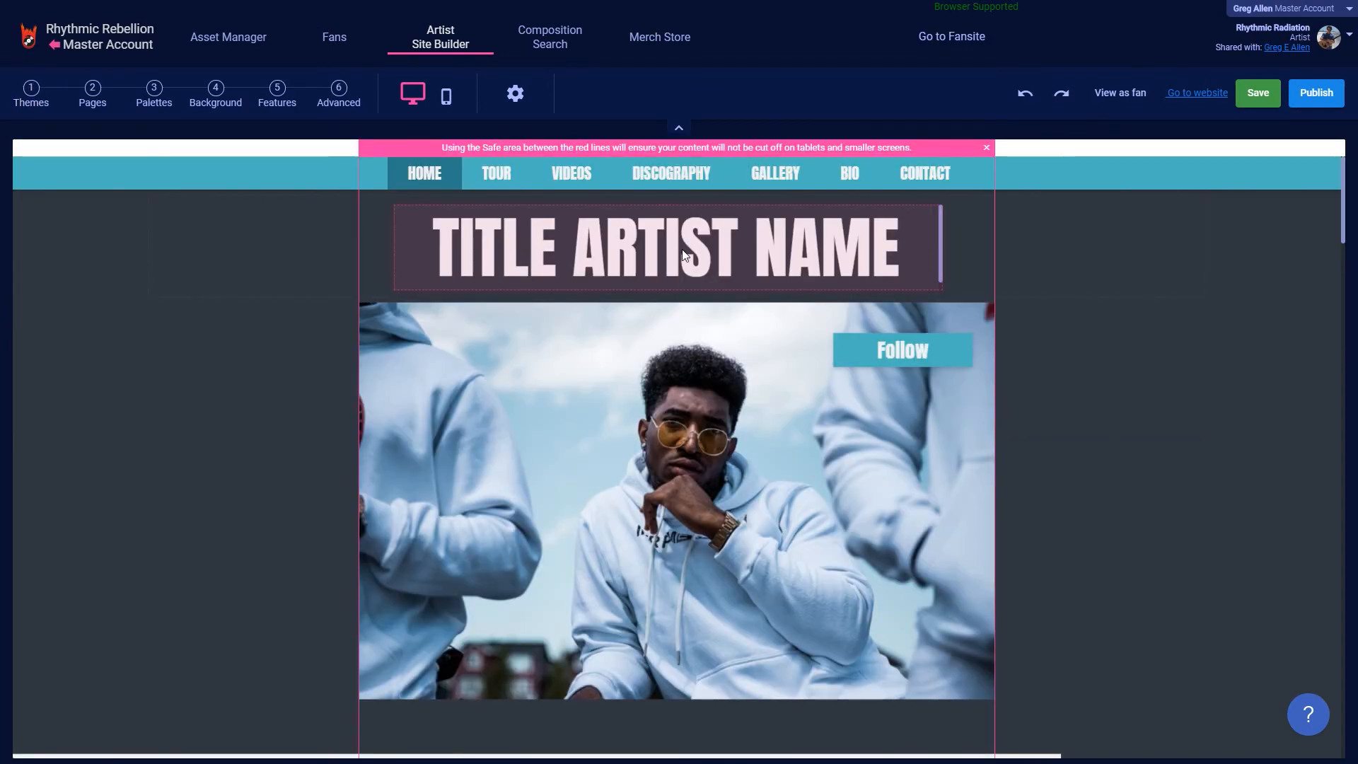
Step: Replace the TITLE ARTIST NAME heading text with Rhythmic Radiation on a single line
{"action": "left_click", "coordinate": [773, 243]}
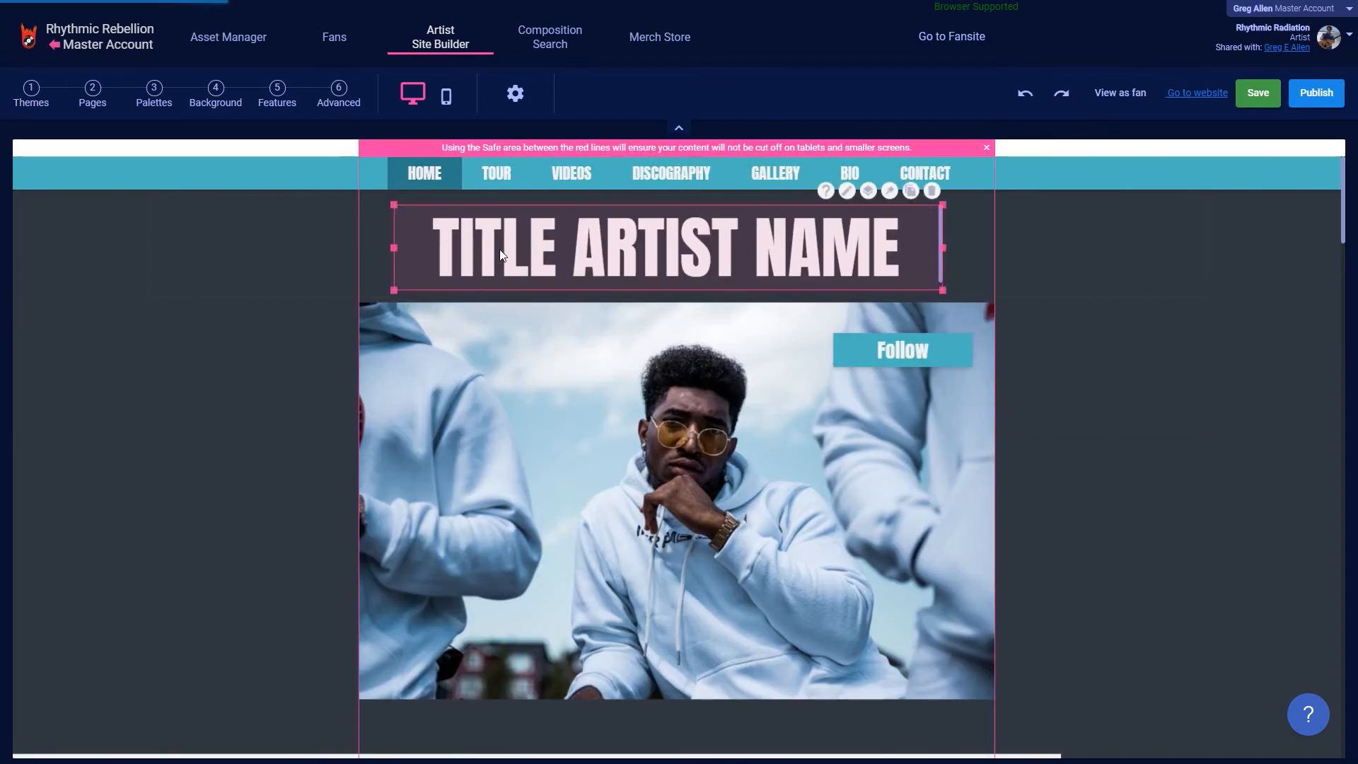
{"action": "left_click", "coordinate": [911, 240]}
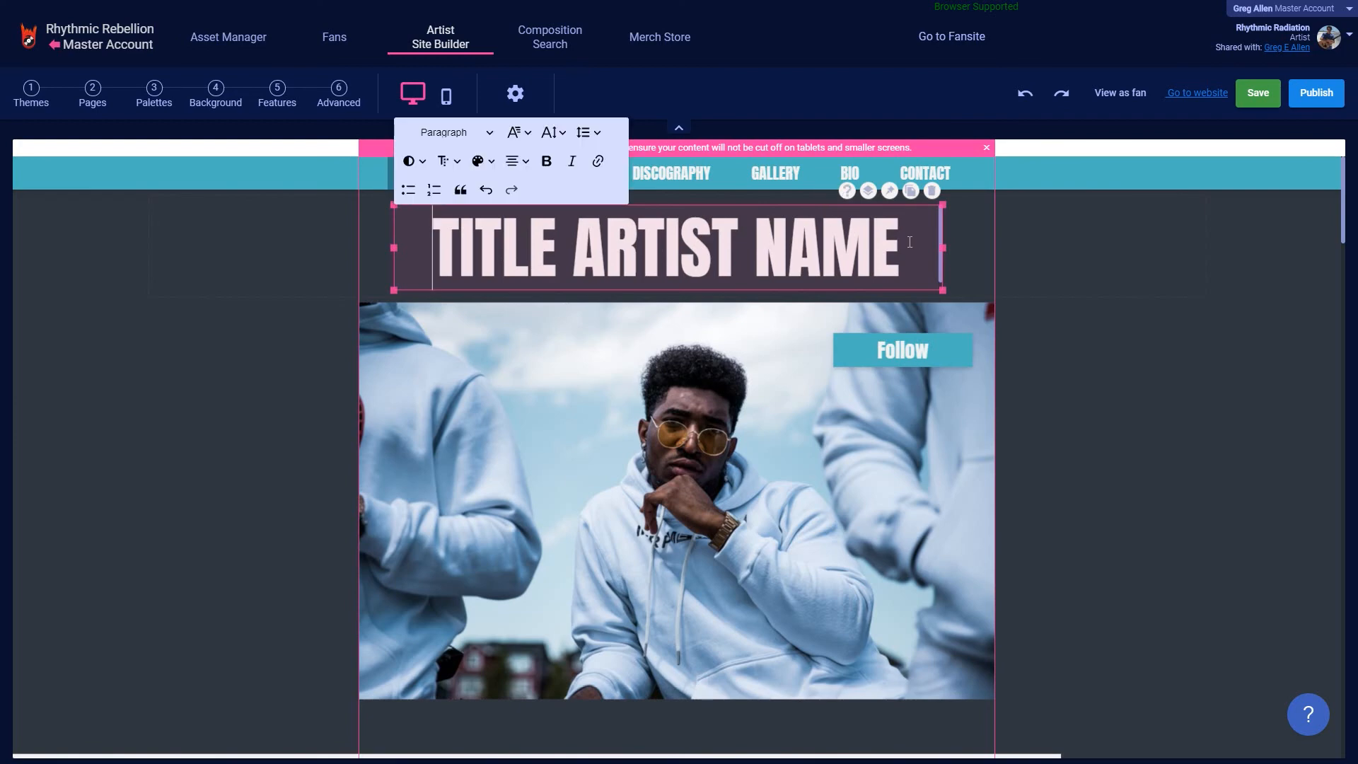
{"action": "type", "text": "Rh"}
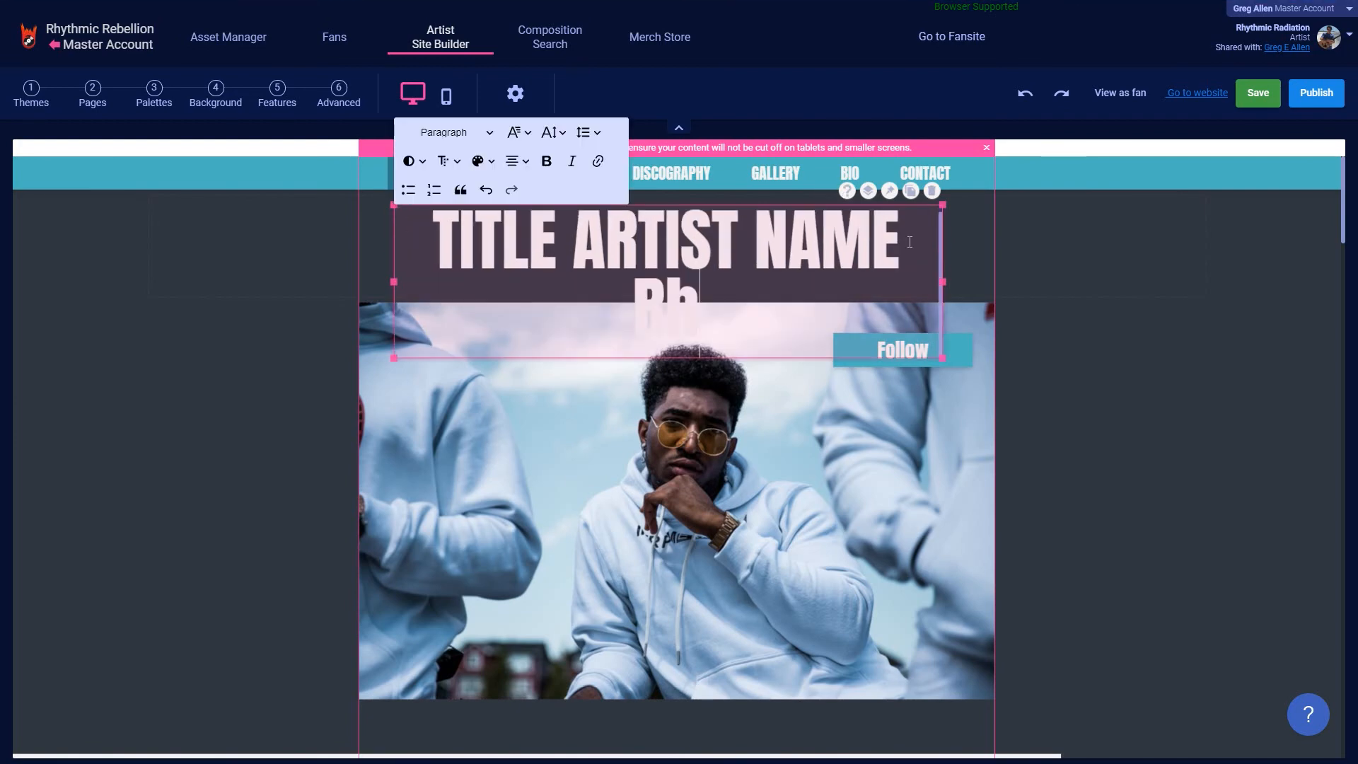
{"action": "type", "text": "yt"}
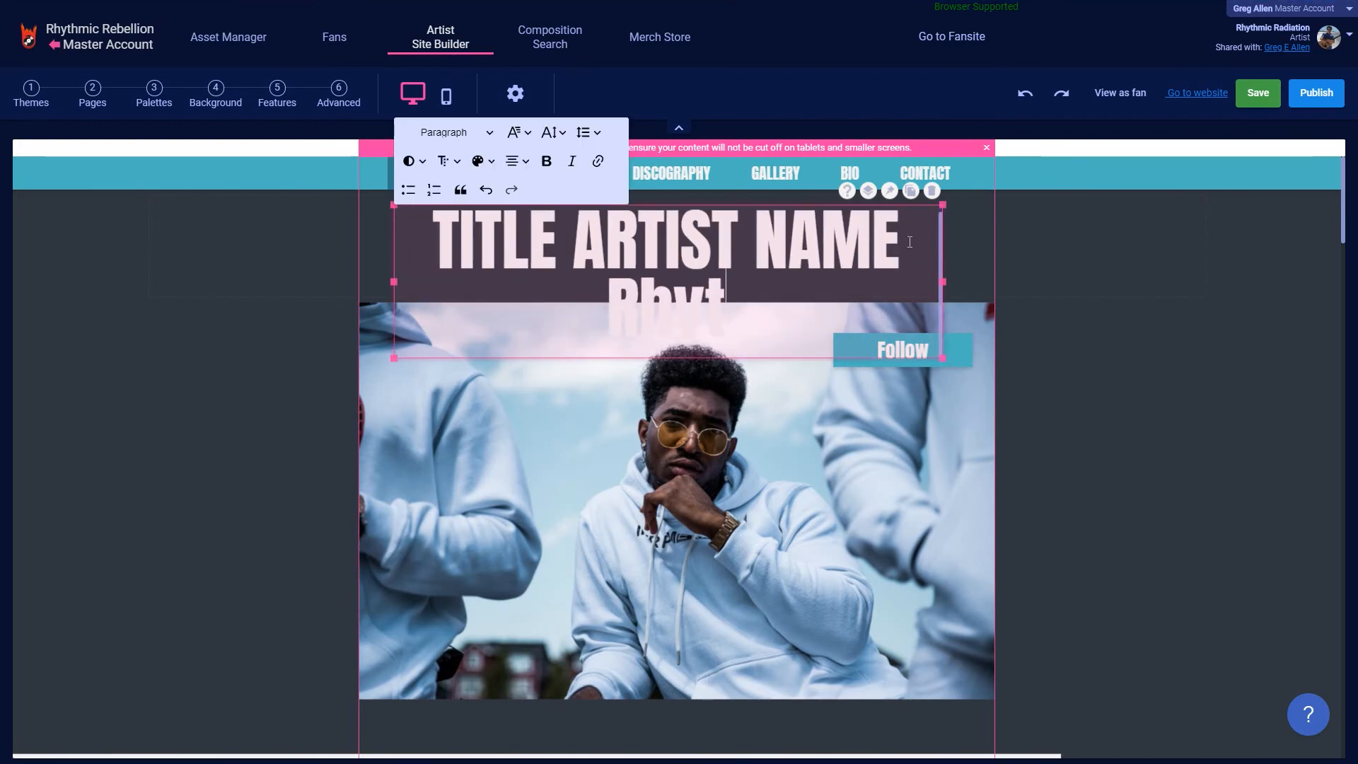
{"action": "type", "text": "hmic Radiation"}
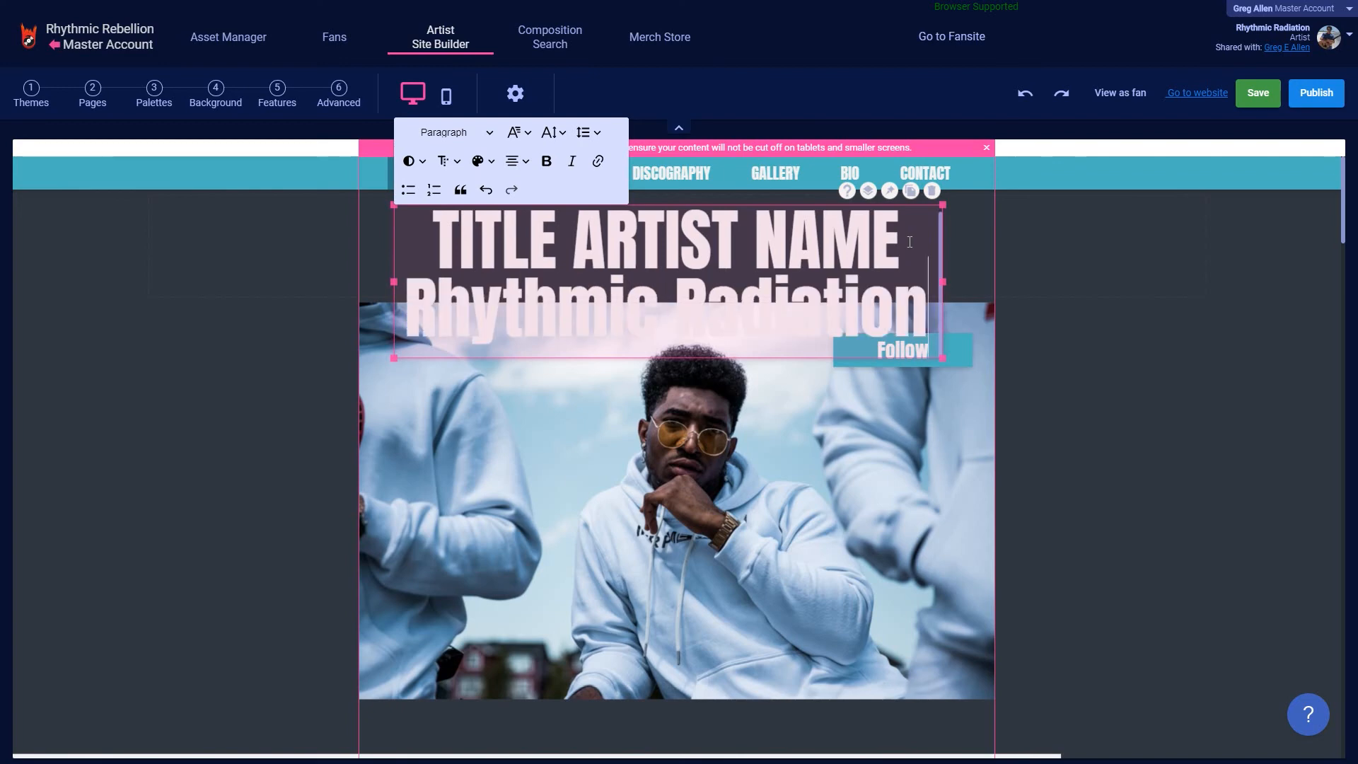
{"action": "left_click_drag", "start_coordinate": [909, 238], "coordinate": [440, 234]}
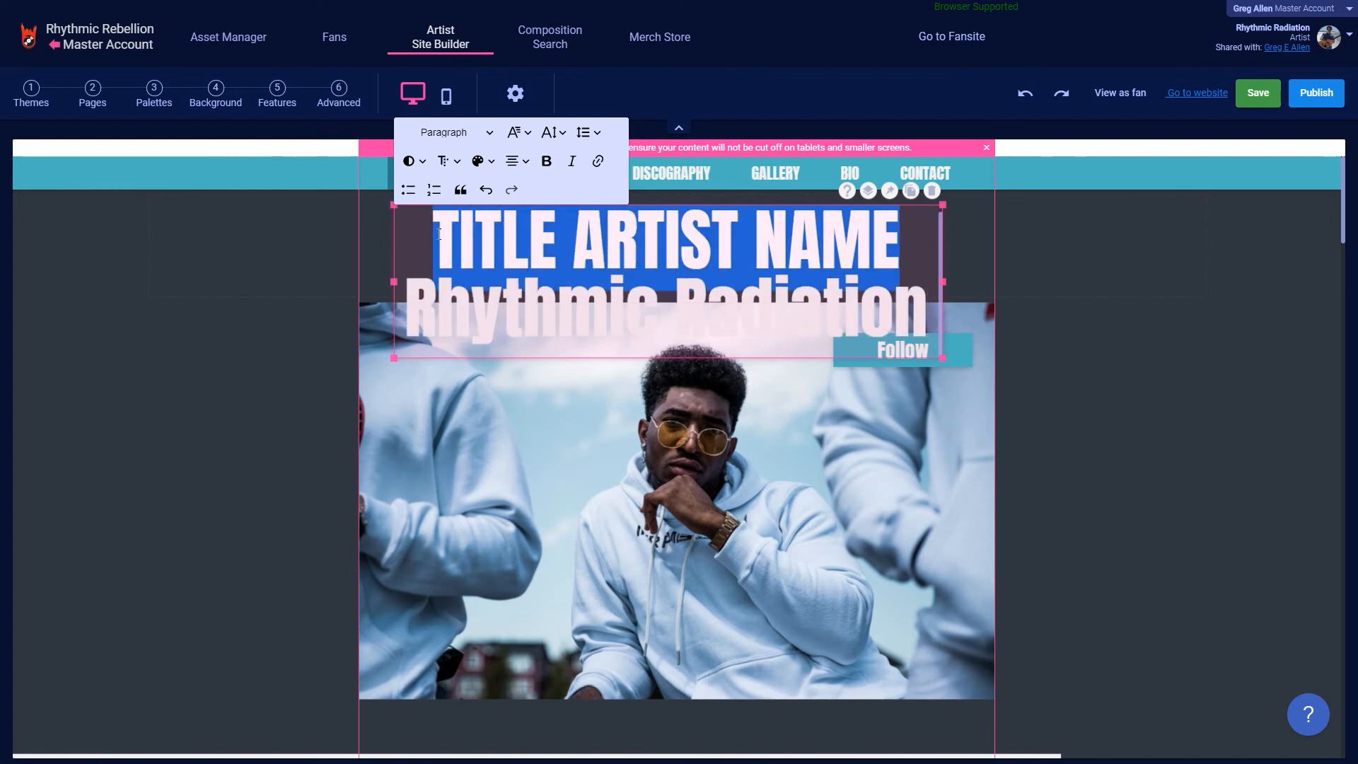
{"action": "key", "text": "BackSpace"}
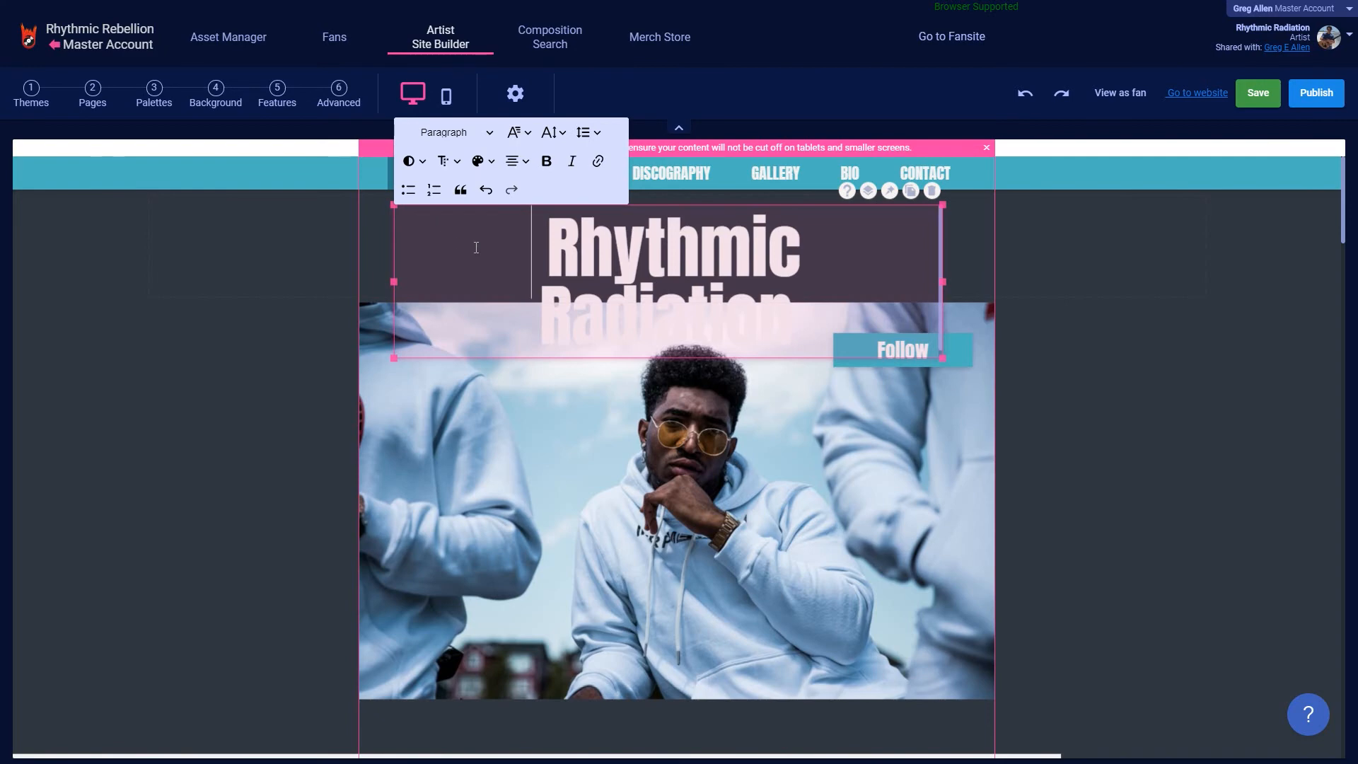
{"action": "key", "text": "Delete"}
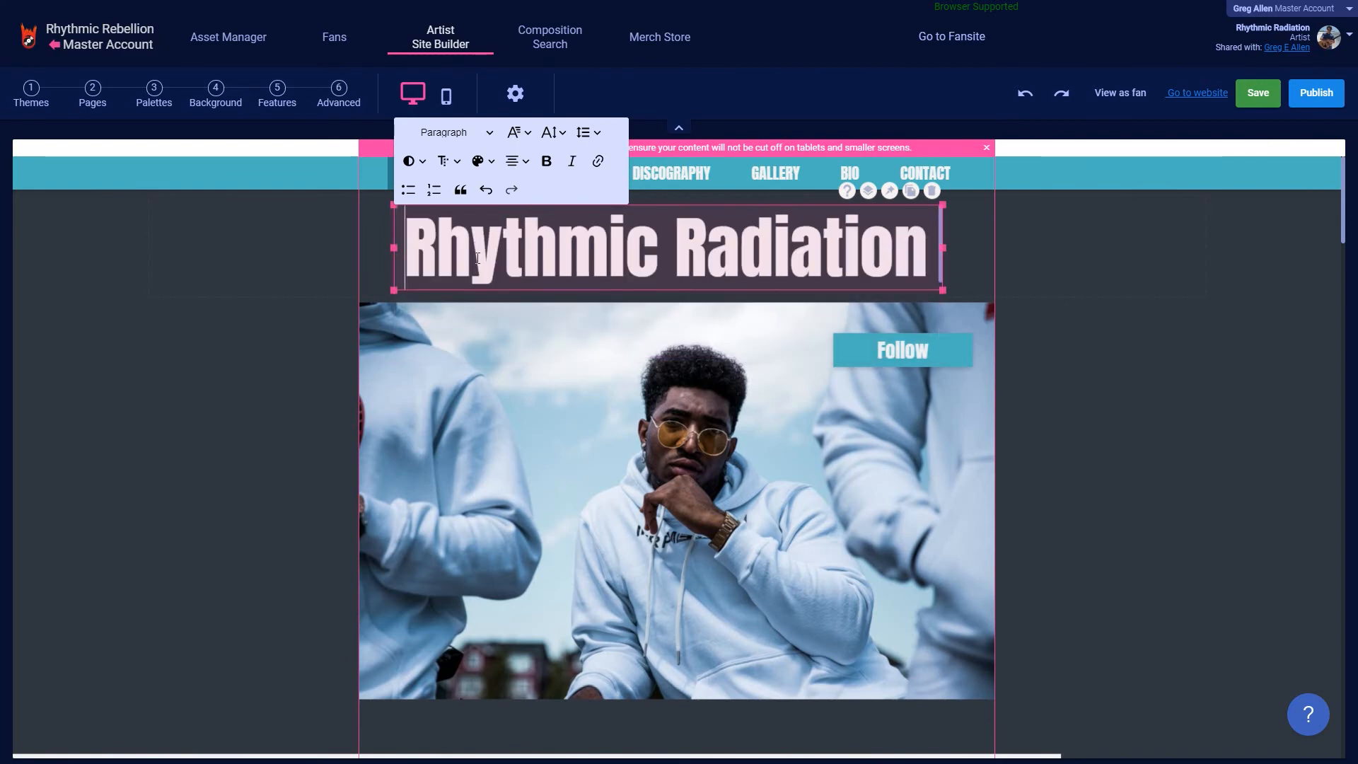
Step: Replace the theme's main Home page image with the photo of the guitarist standing on the beach
{"action": "left_click", "coordinate": [868, 306]}
{"action": "left_click", "coordinate": [899, 291]}
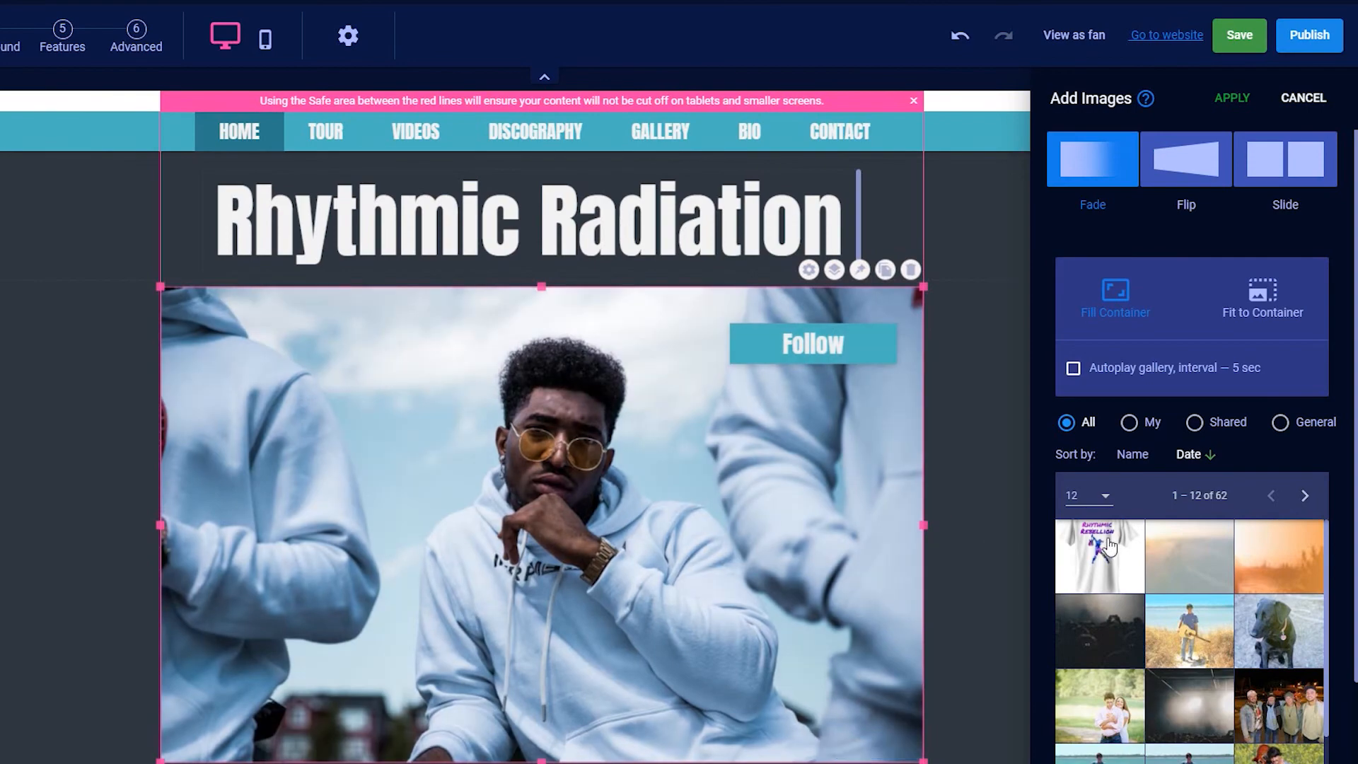
{"action": "scroll", "coordinate": [1203, 601], "scroll_direction": "down", "scroll_amount": 1}
{"action": "left_click", "coordinate": [1207, 586]}
{"action": "scroll", "coordinate": [1160, 594], "scroll_direction": "down", "scroll_amount": 4}
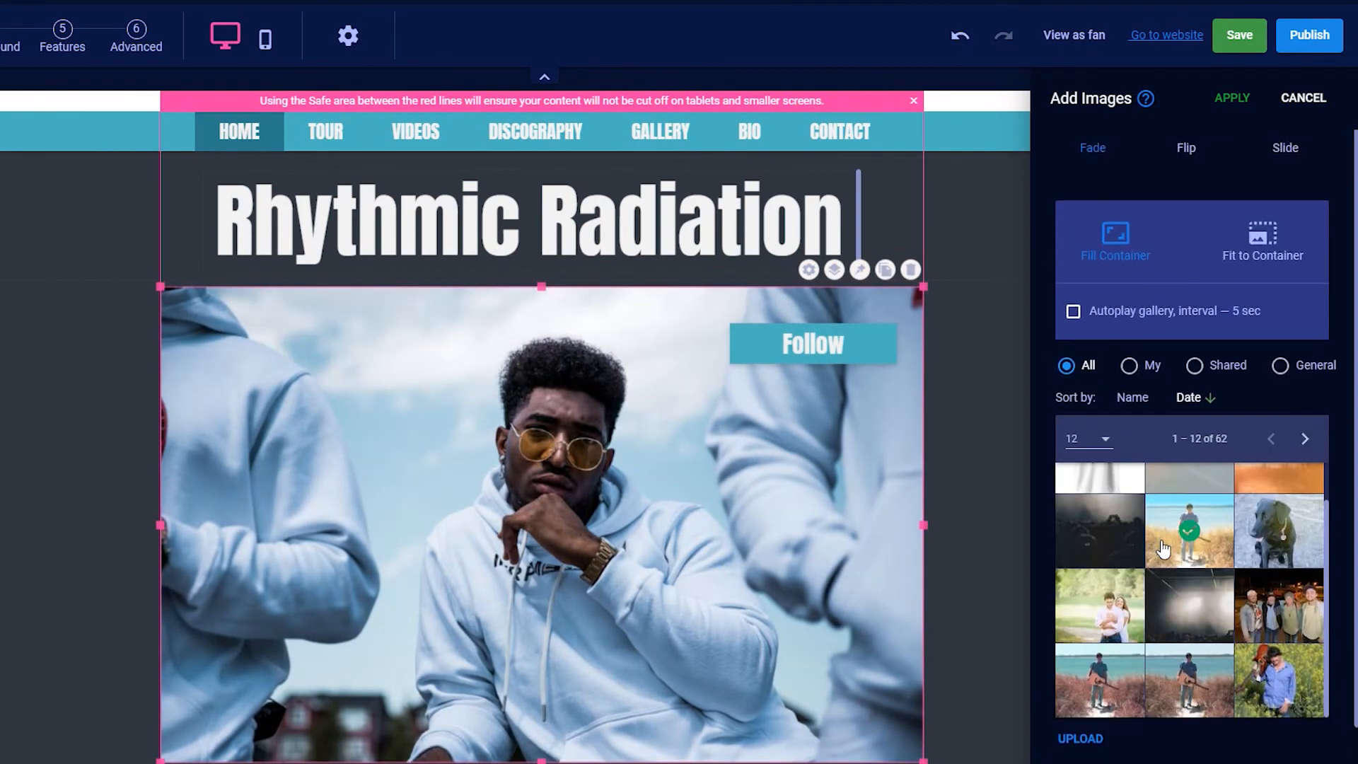
{"action": "left_click", "coordinate": [1099, 683]}
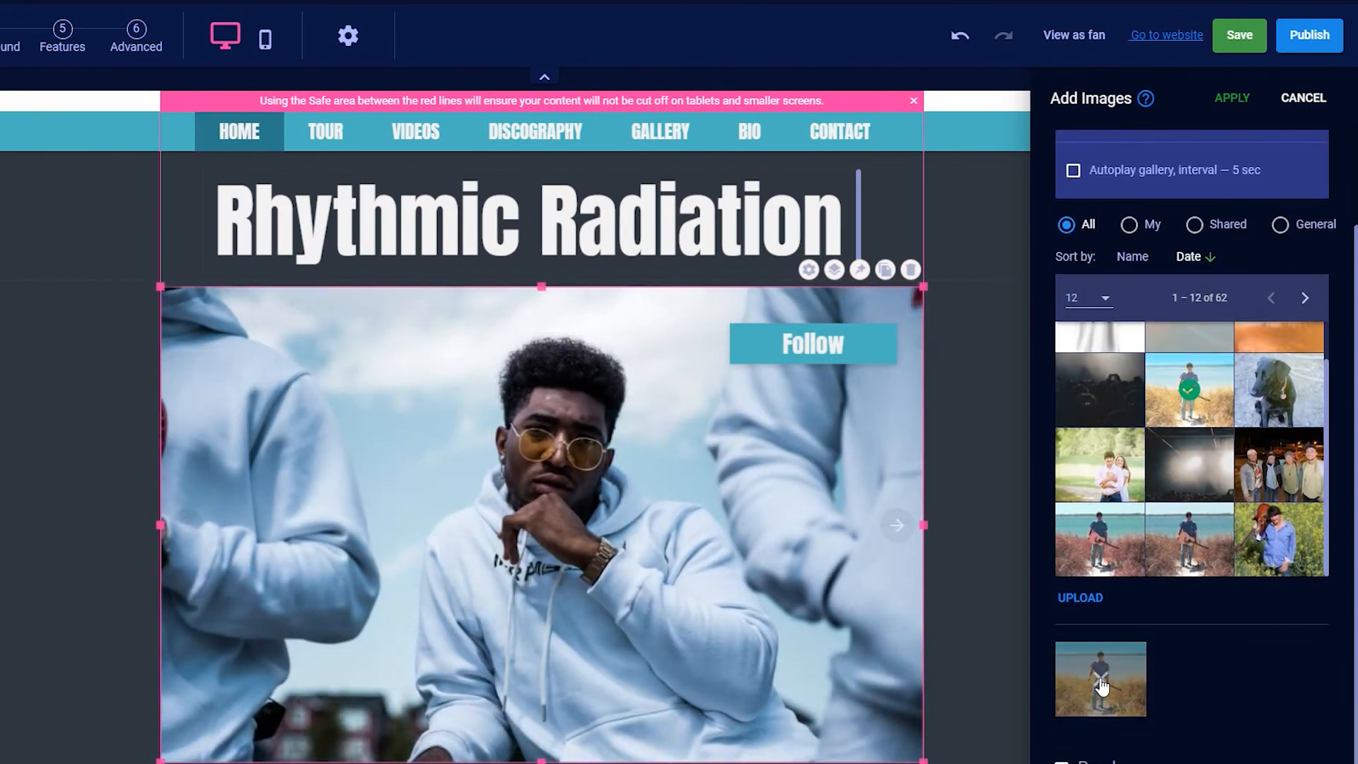
{"action": "left_click", "coordinate": [1242, 103]}
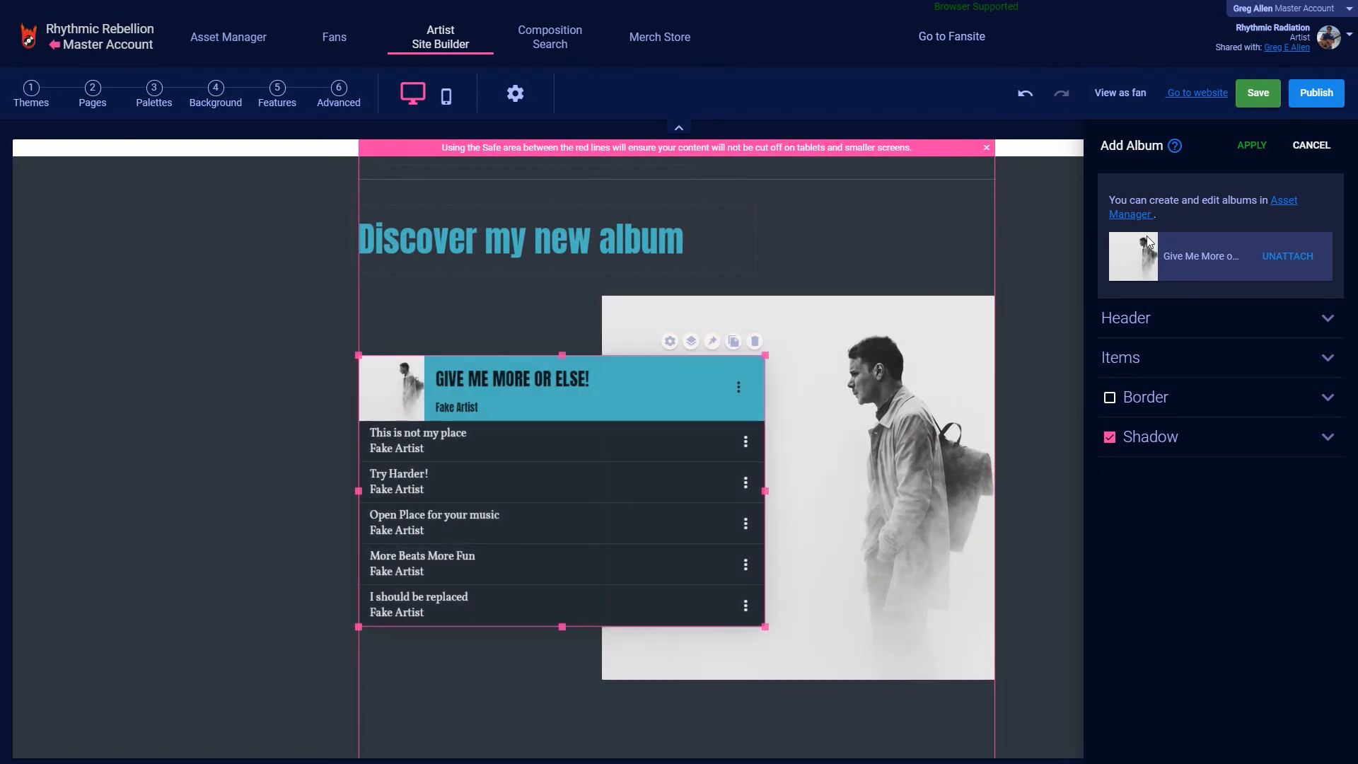
Step: Unattach the placeholder album under Discover my new album and attach Test Album in its place
{"action": "left_click", "coordinate": [1286, 258]}
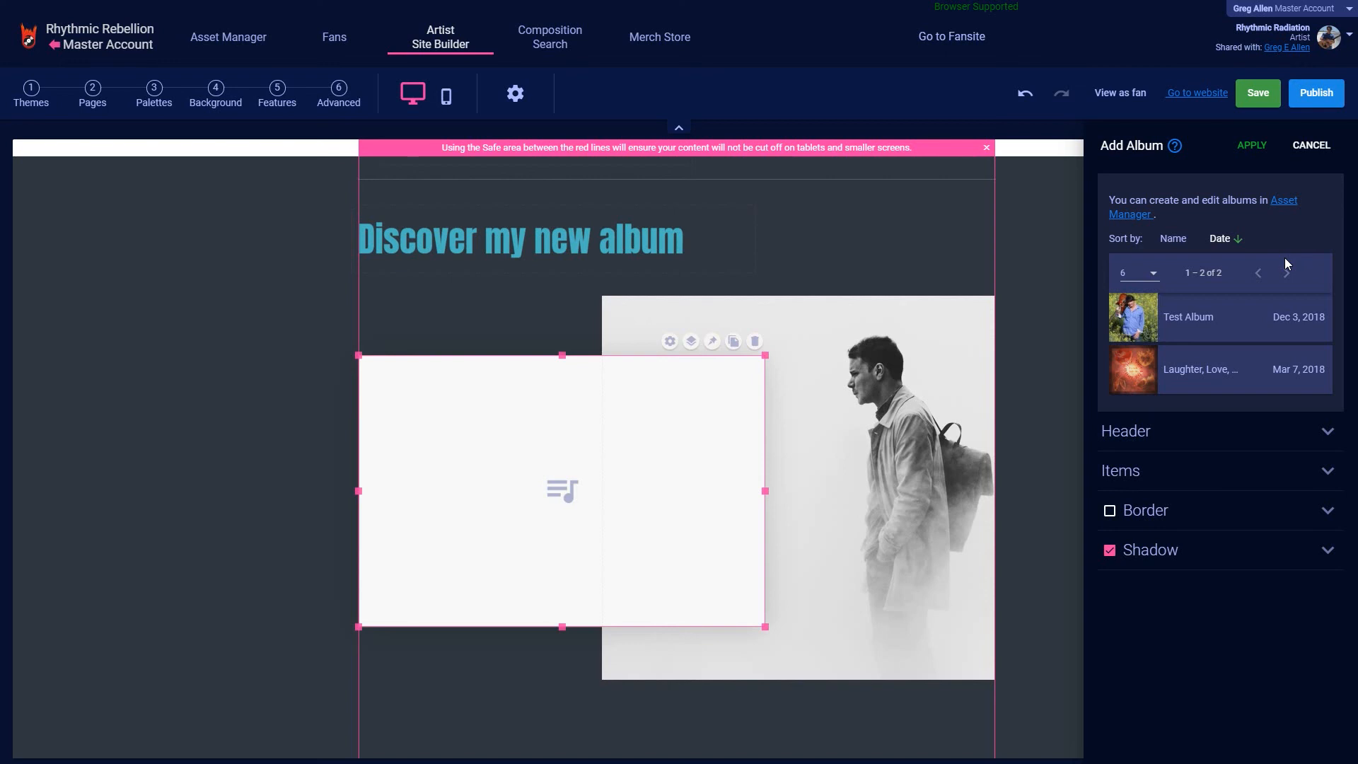
{"action": "left_click", "coordinate": [1195, 322]}
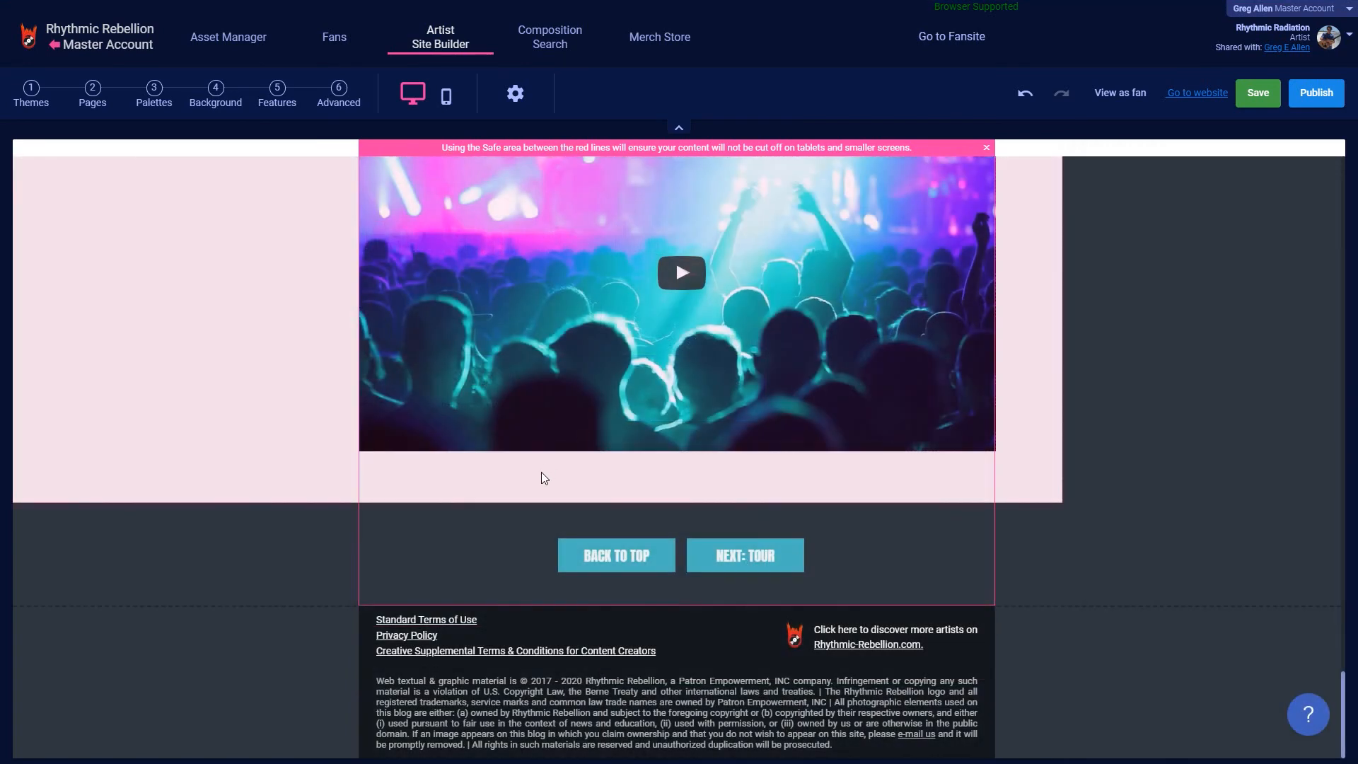
Step: Delete the concert video and the pale background block behind it near the end of the Home page
{"action": "left_click", "coordinate": [541, 472]}
{"action": "key", "text": "Delete"}
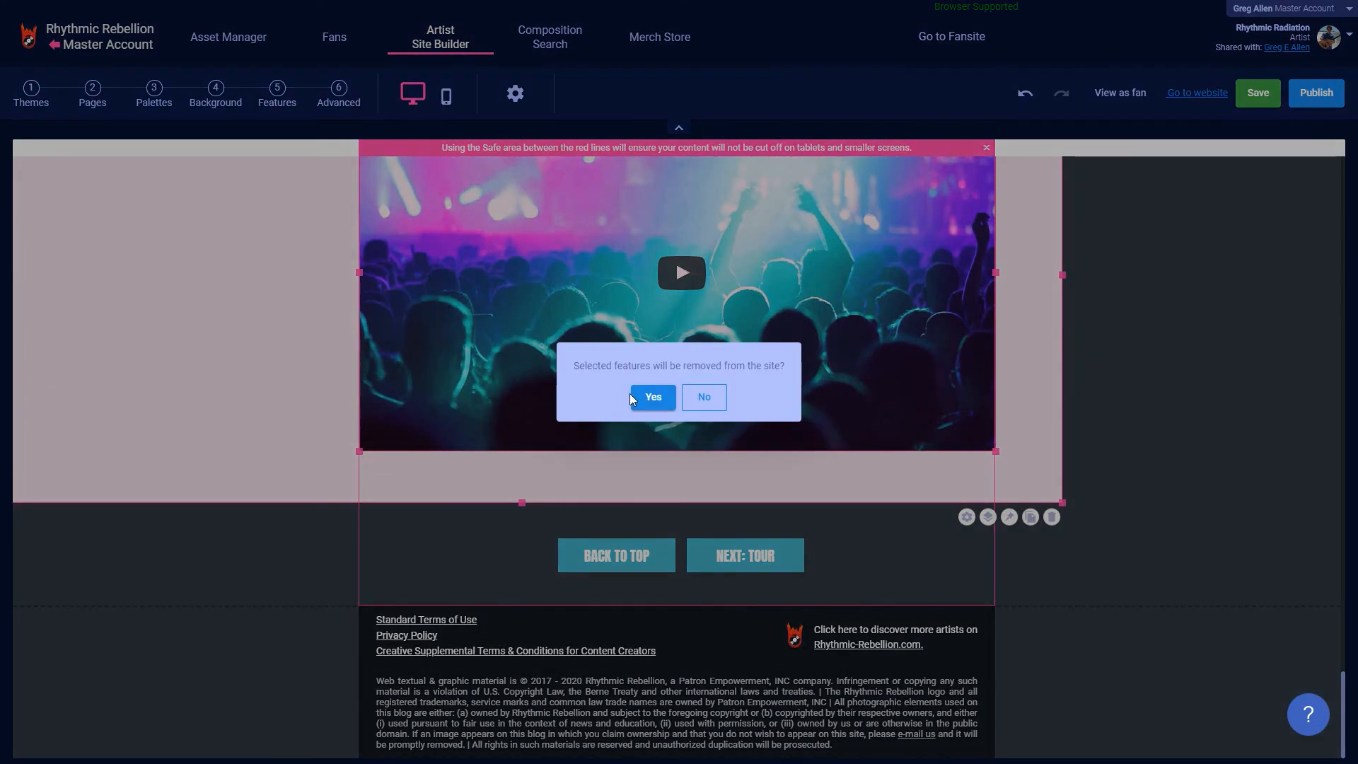
{"action": "left_click", "coordinate": [641, 407]}
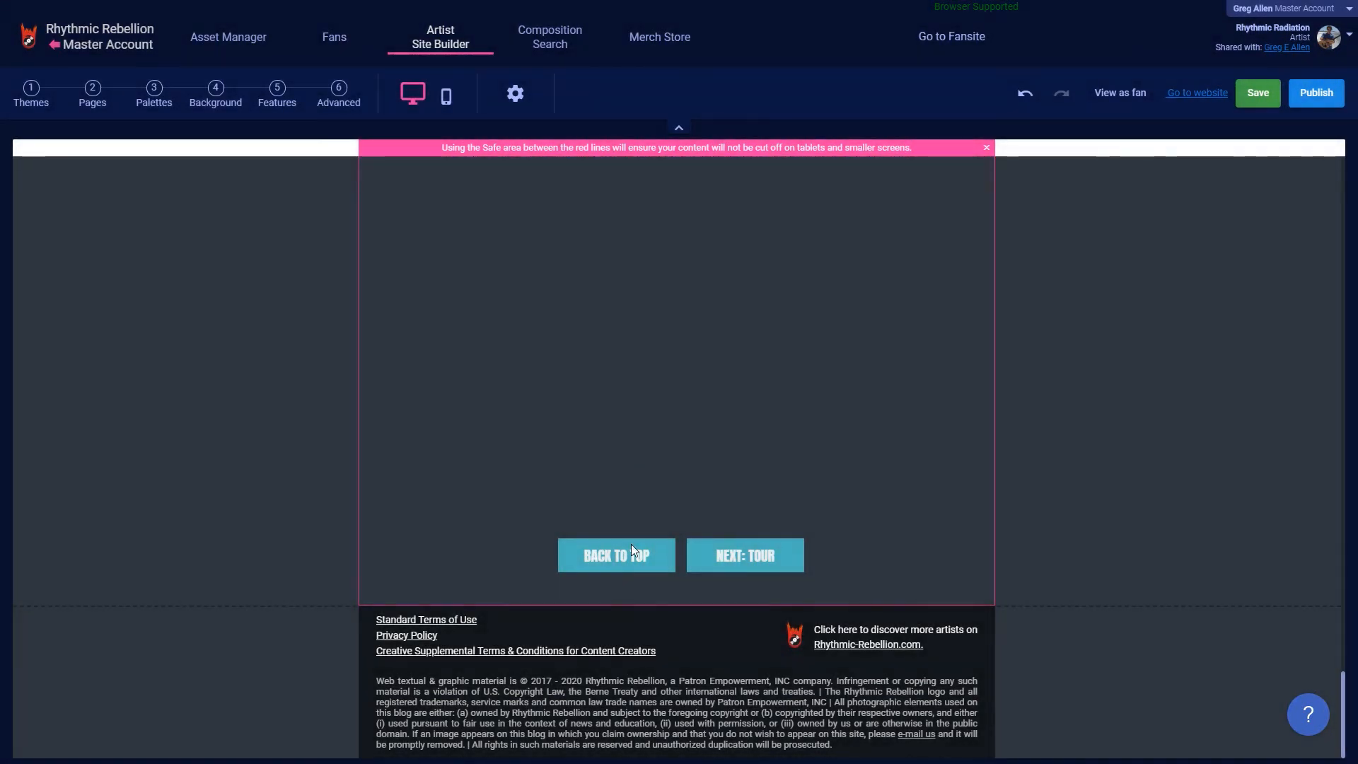
Step: Move the BACK TO TOP and NEXT: TOUR buttons up side by side and raise the page's lower boundary to shorten the page
{"action": "left_click_drag", "start_coordinate": [629, 549], "coordinate": [628, 358]}
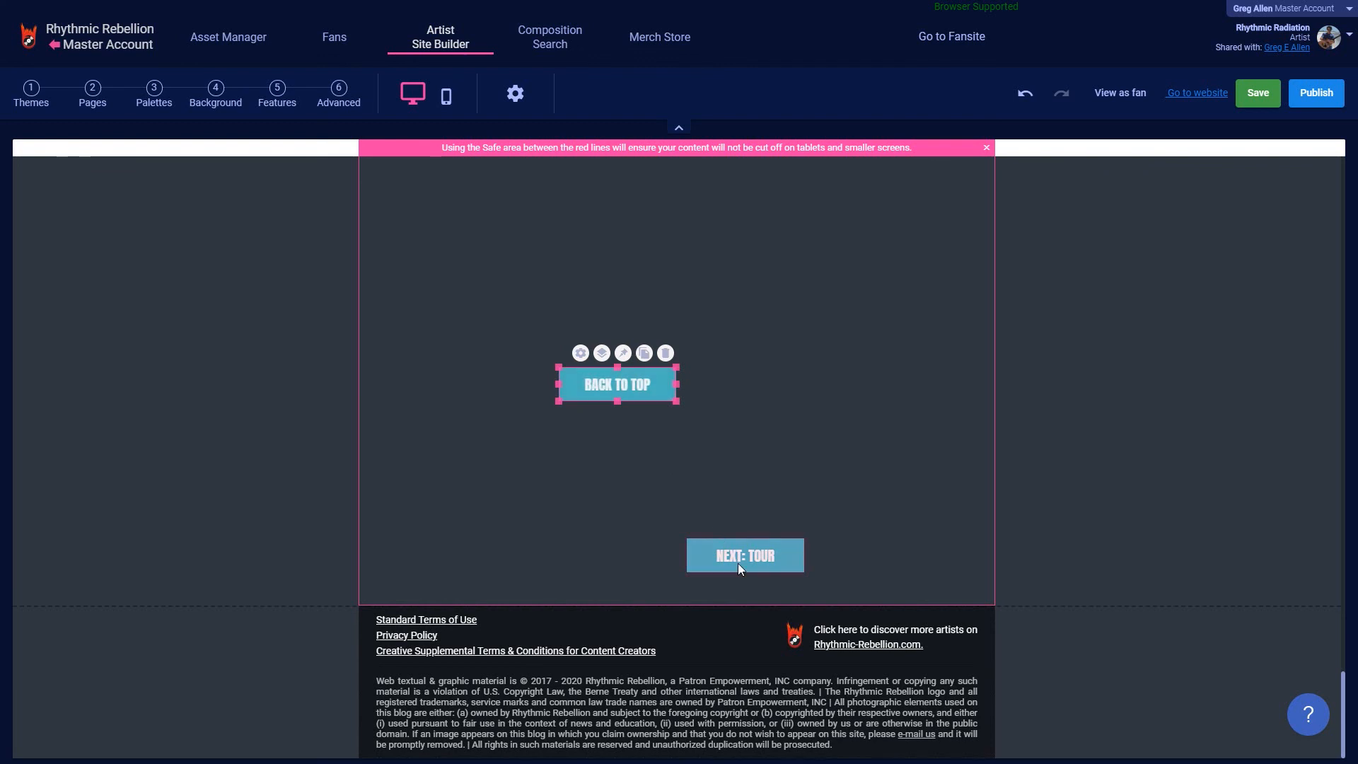
{"action": "left_click_drag", "start_coordinate": [738, 563], "coordinate": [732, 323]}
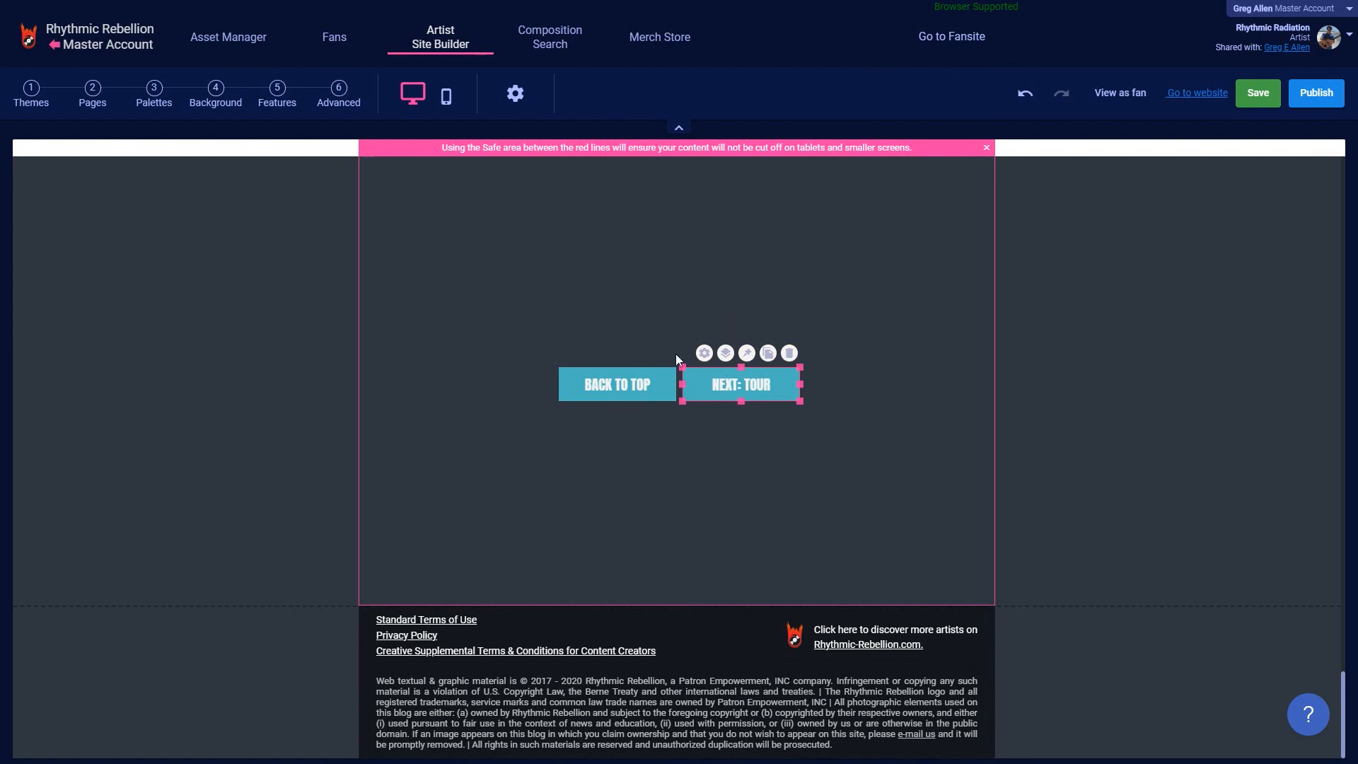
{"action": "left_click_drag", "start_coordinate": [334, 608], "coordinate": [349, 298]}
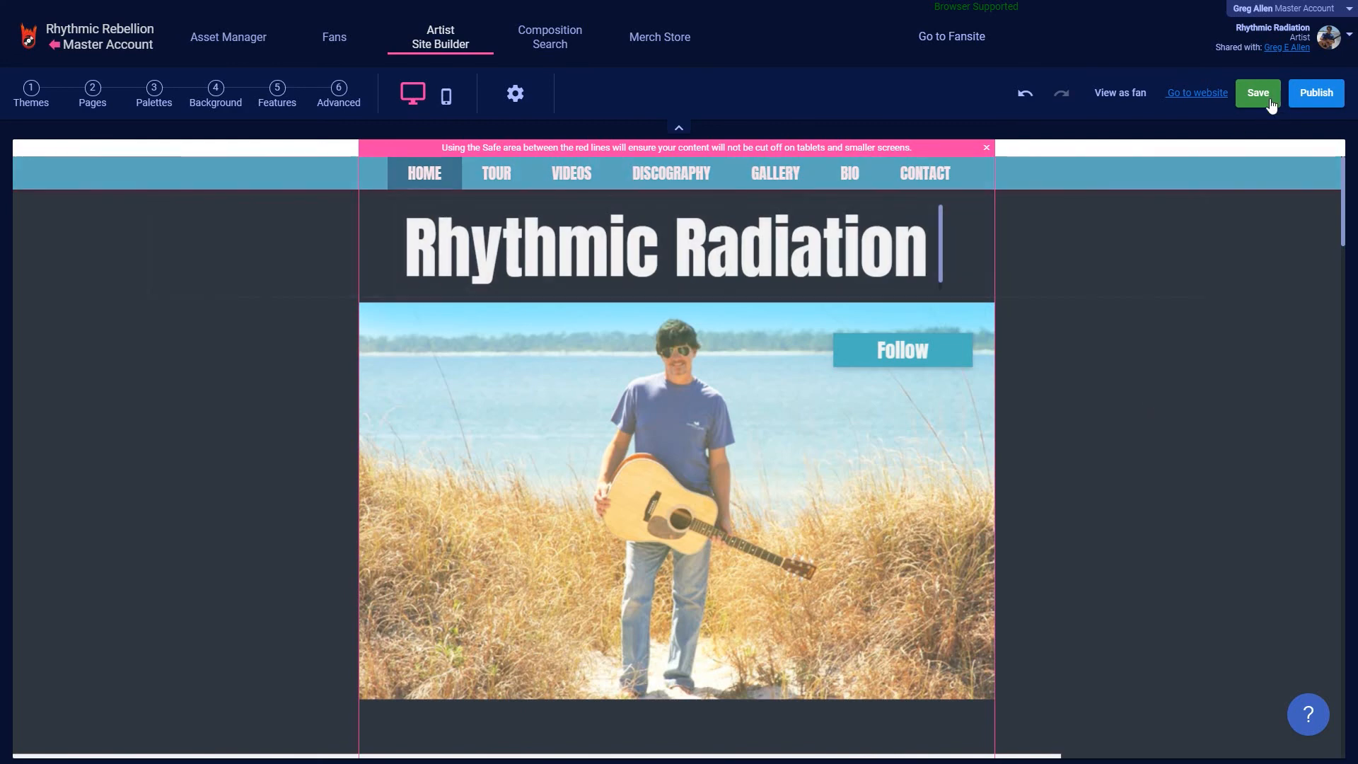
Step: Preview the site as a fan, check the Home page's title and main image, and return to the editor
{"action": "left_click", "coordinate": [1113, 101]}
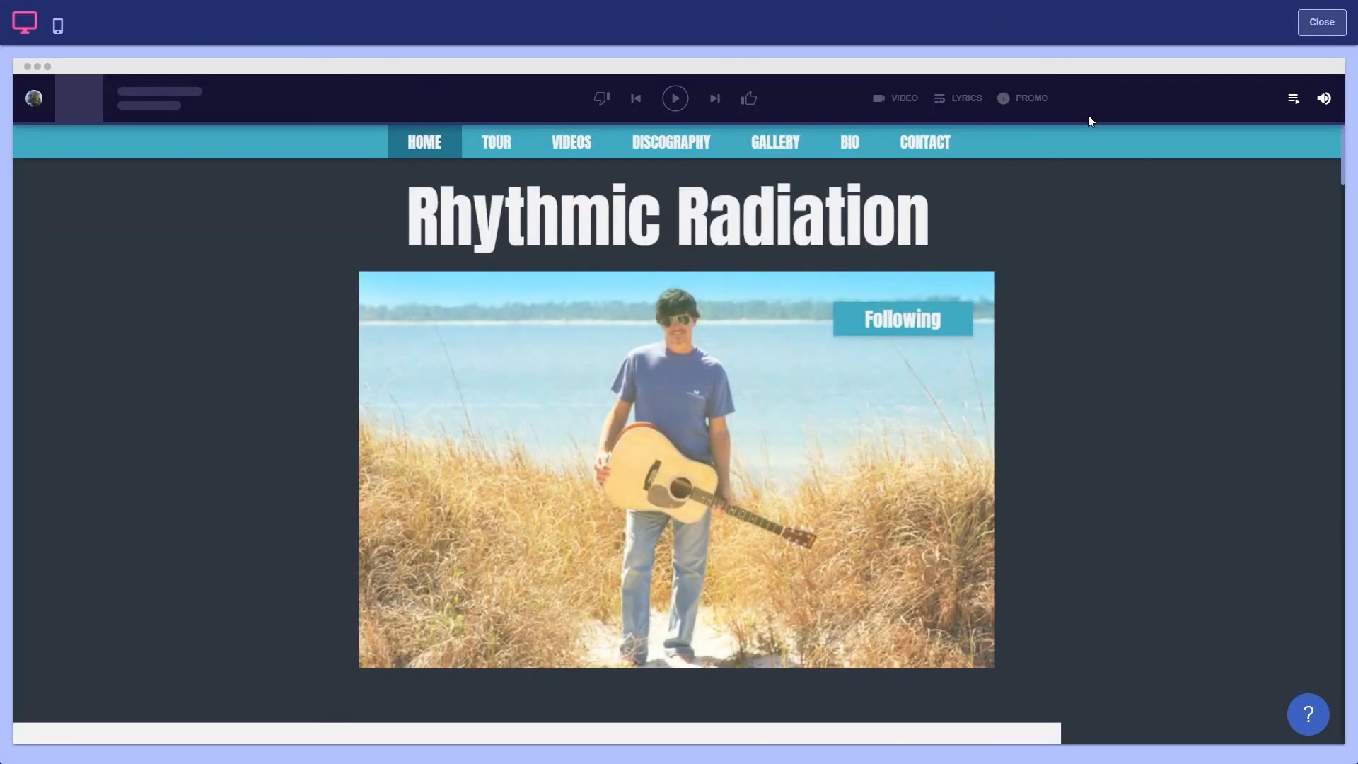
{"action": "scroll", "coordinate": [879, 281], "scroll_direction": "down", "scroll_amount": 3}
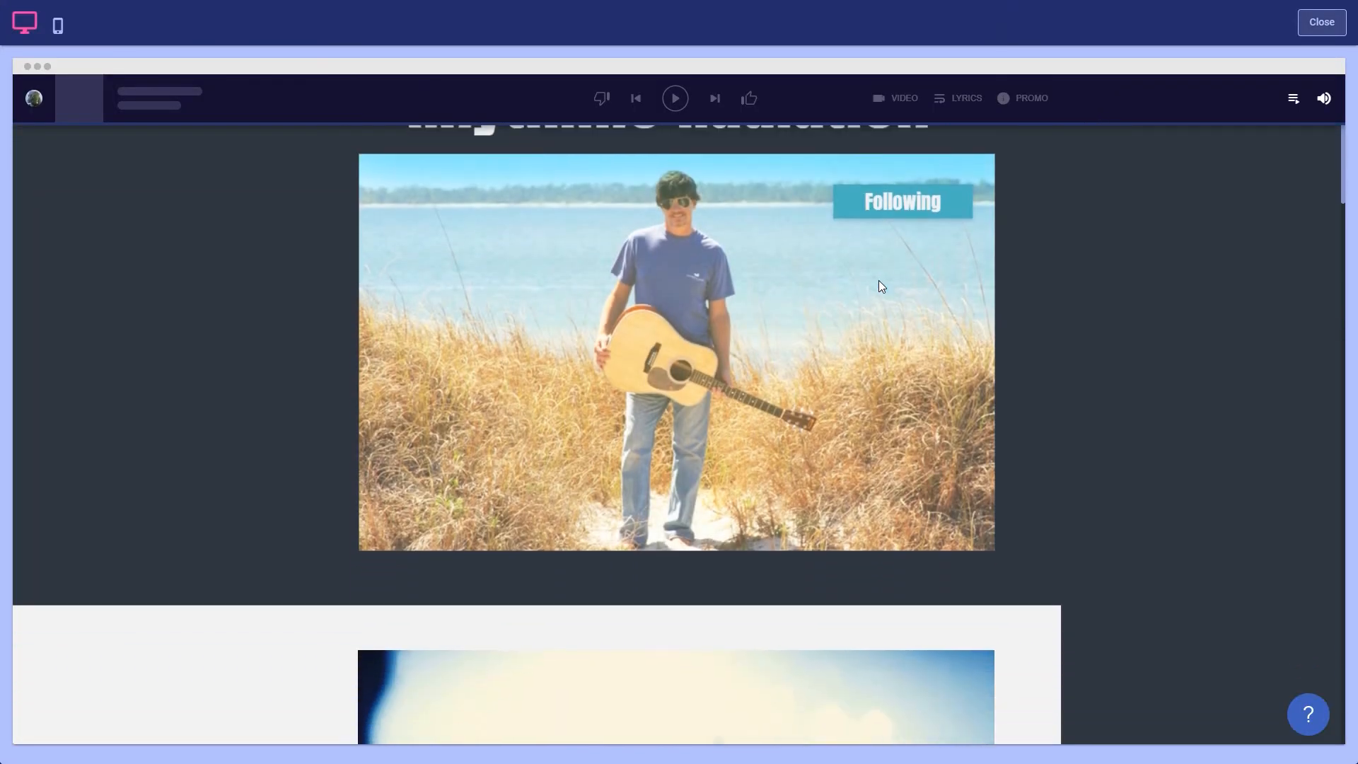
{"action": "scroll", "coordinate": [872, 308], "scroll_direction": "up", "scroll_amount": 1}
{"action": "scroll", "coordinate": [852, 419], "scroll_direction": "up", "scroll_amount": 2}
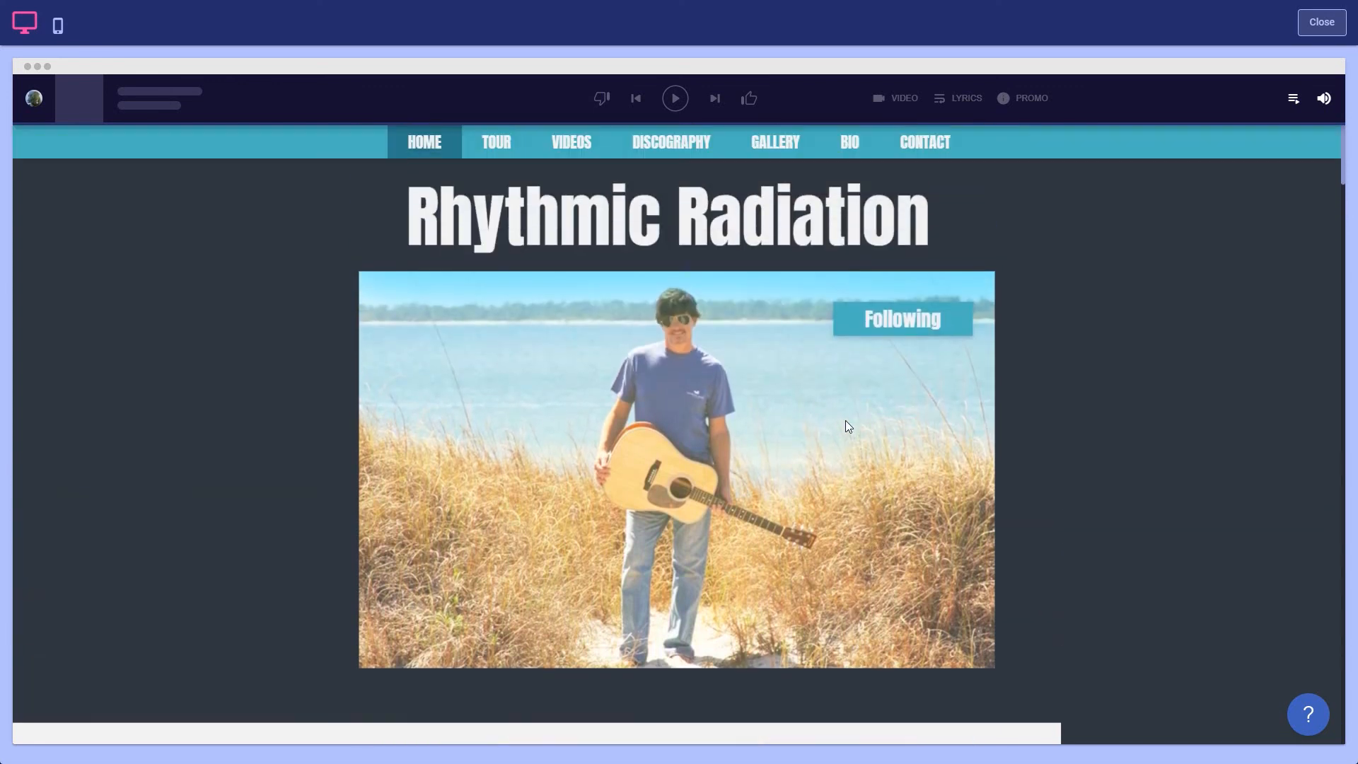
{"action": "left_click", "coordinate": [1322, 22]}
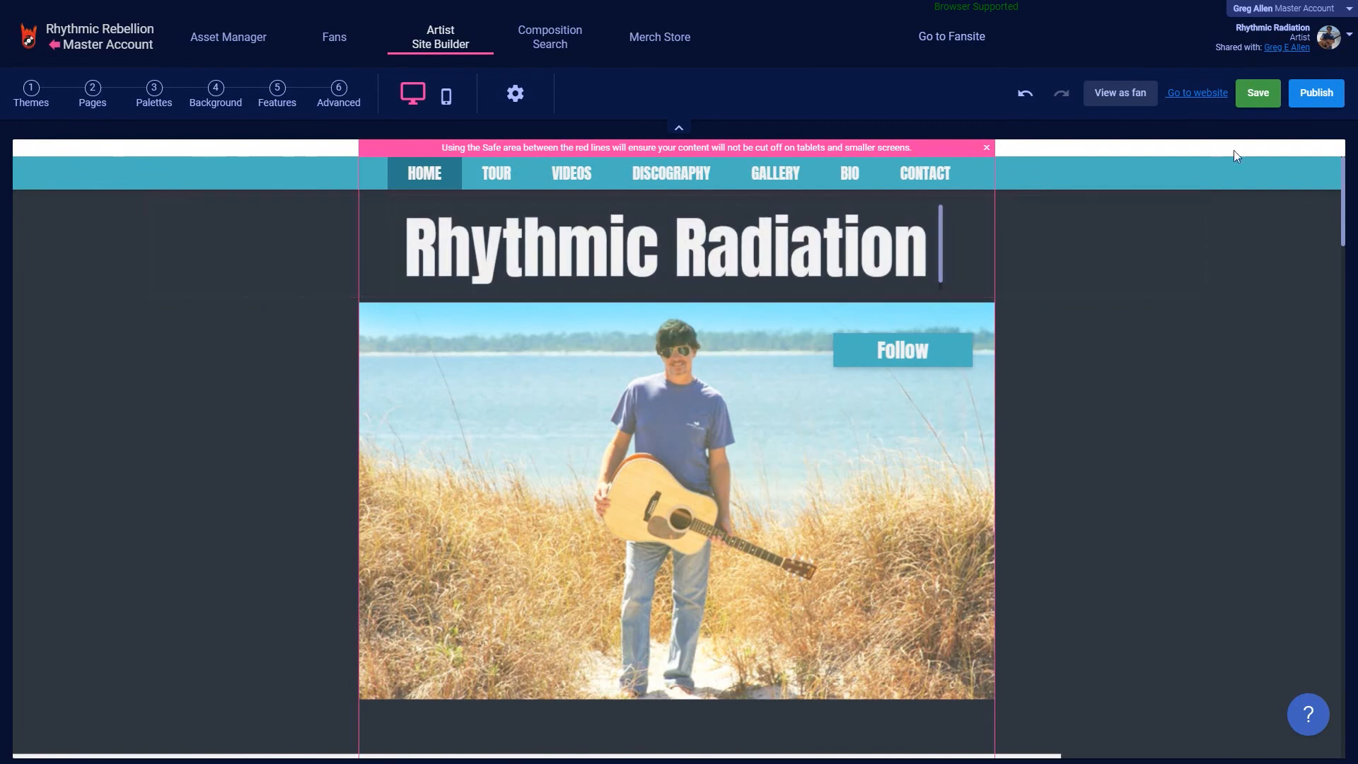
Step: Start publishing the website and cancel at the confirmation
{"action": "left_click", "coordinate": [1300, 99]}
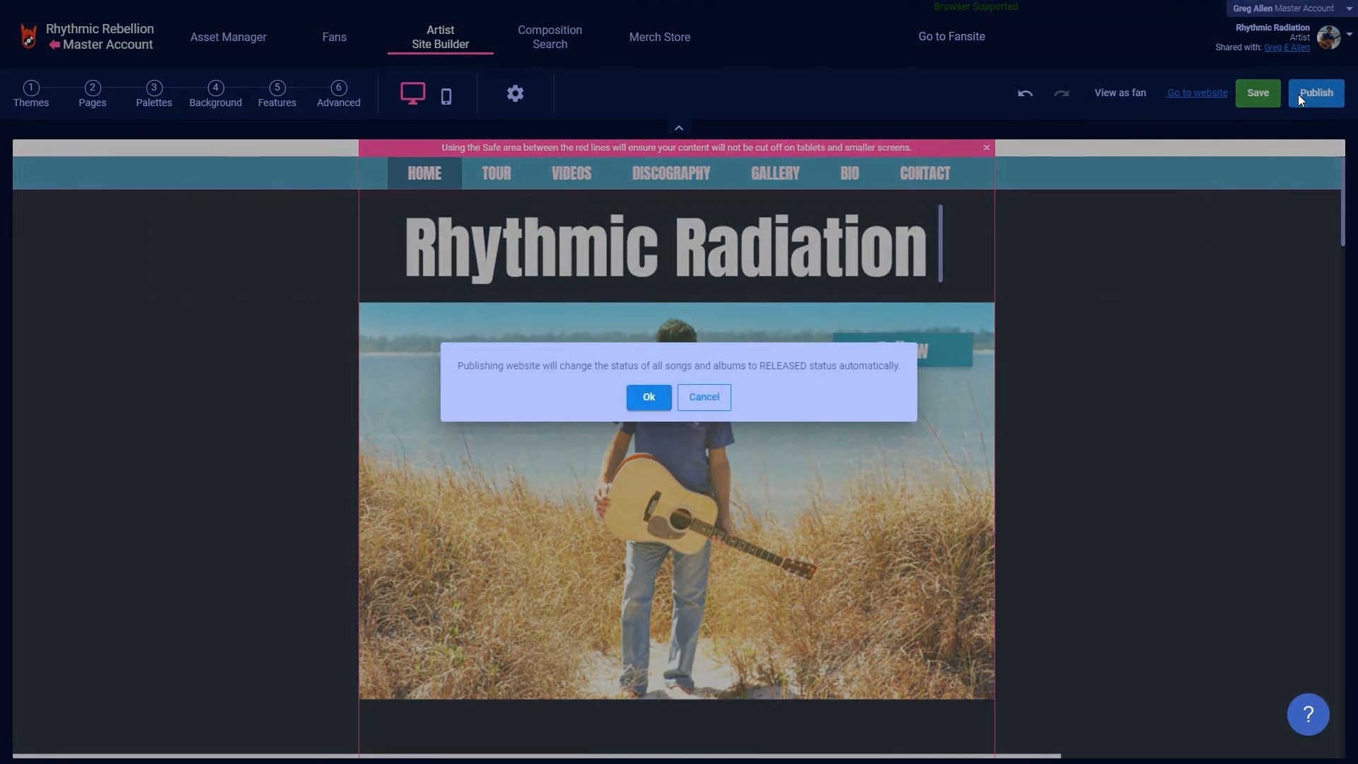
{"action": "left_click", "coordinate": [721, 408]}
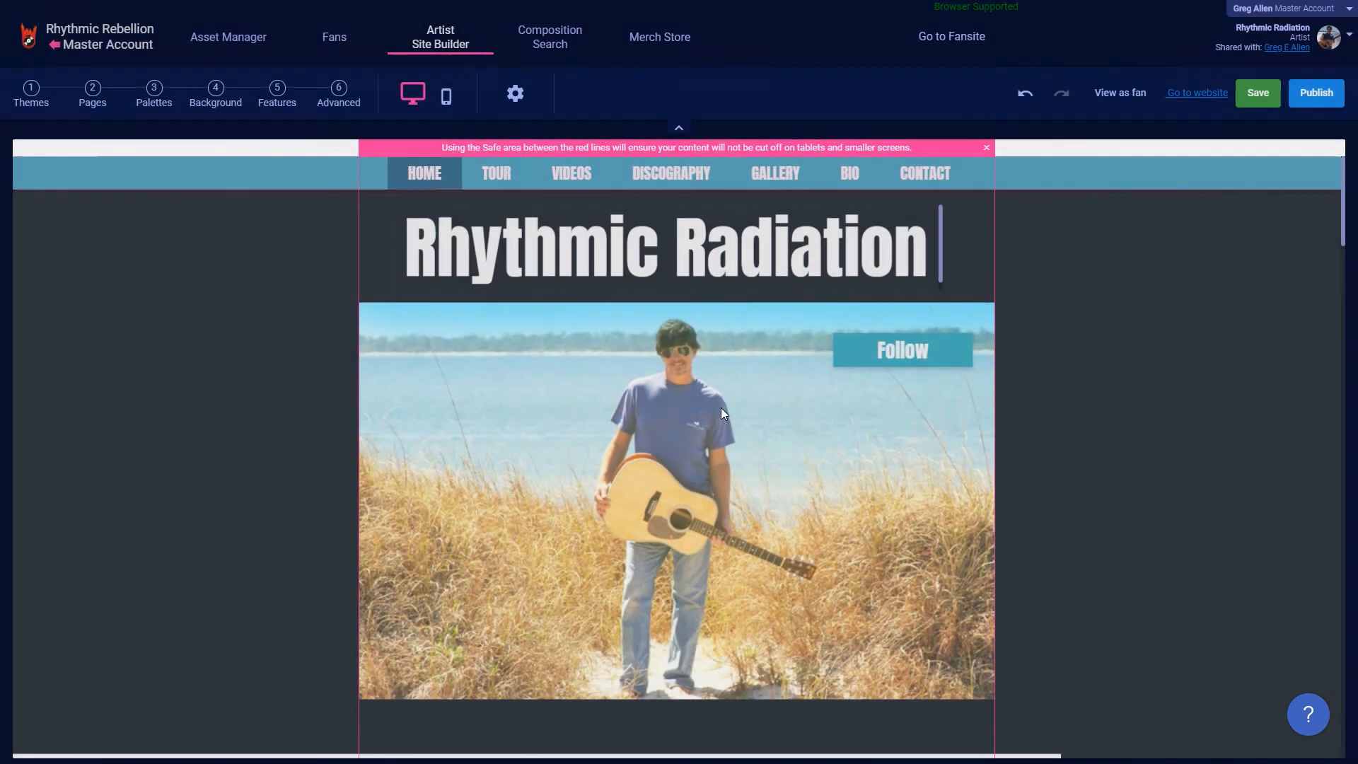